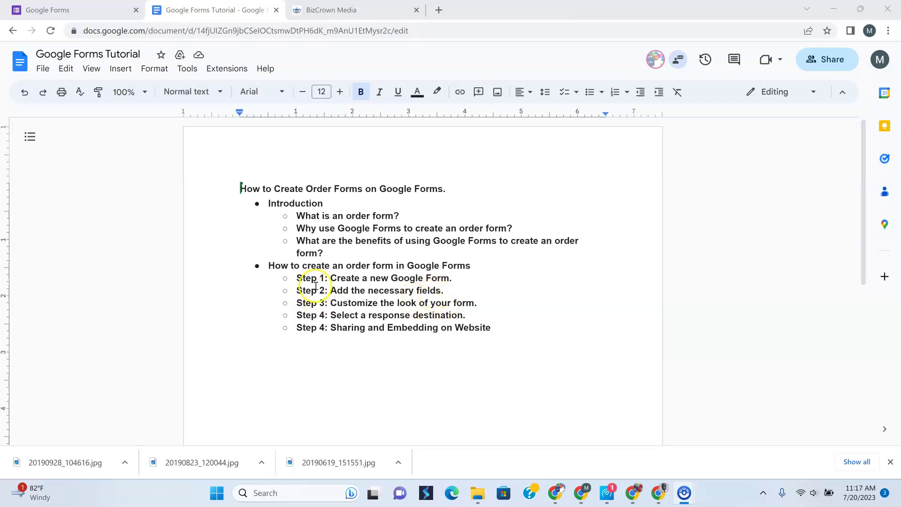
Change the last outline line, Sharing and Embedding on Website, from Step 4 to Step 5
left_click(331, 328)
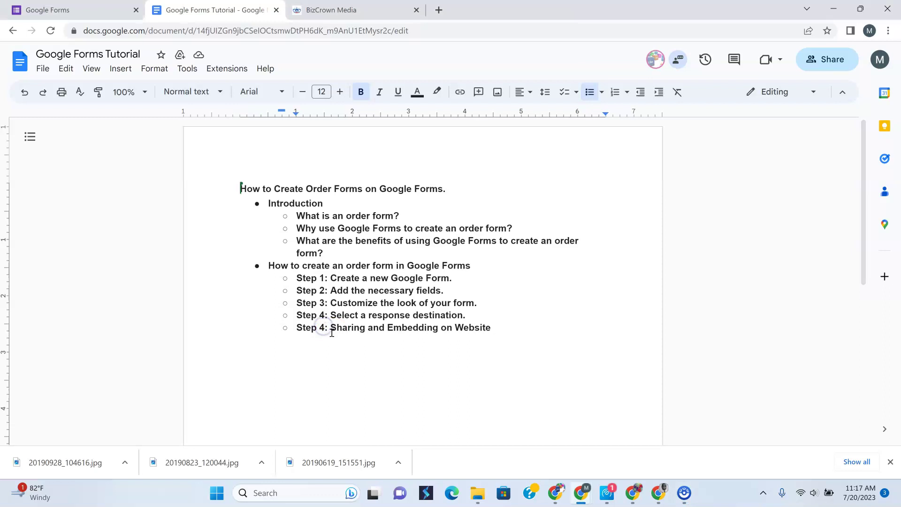
key("Left")
key("BackSpace")
type("5")
left_click(327, 318)
left_click(298, 18)
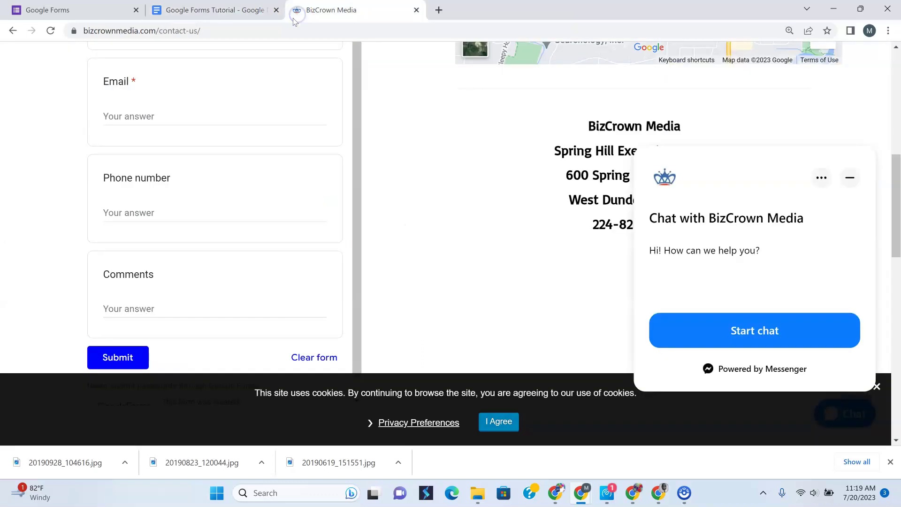
scroll(172, 303, "up", 4)
scroll(171, 299, "up", 4)
scroll(171, 296, "down", 4)
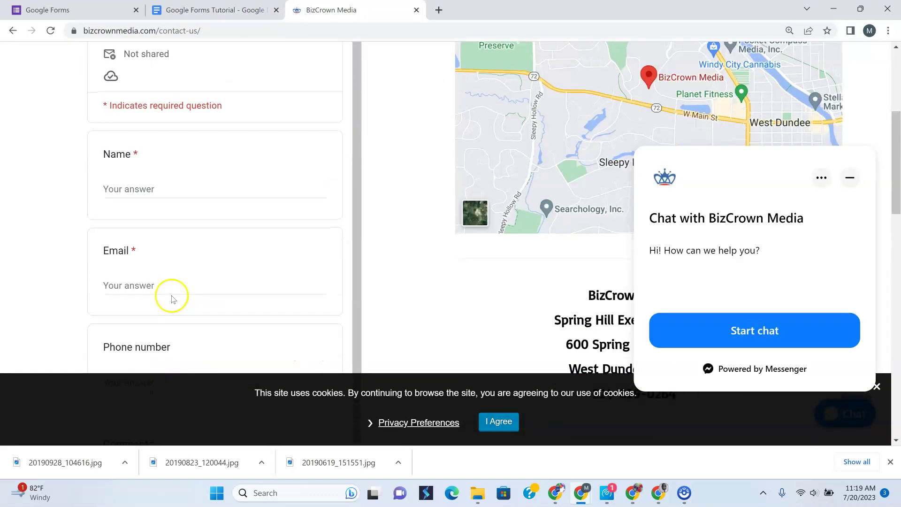
scroll(232, 208, "down", 1)
scroll(236, 214, "up", 1)
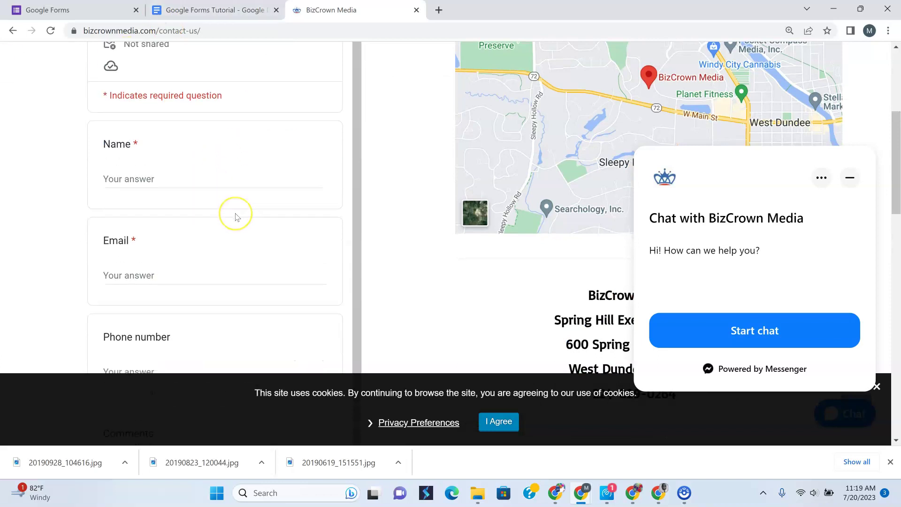
left_click(204, 12)
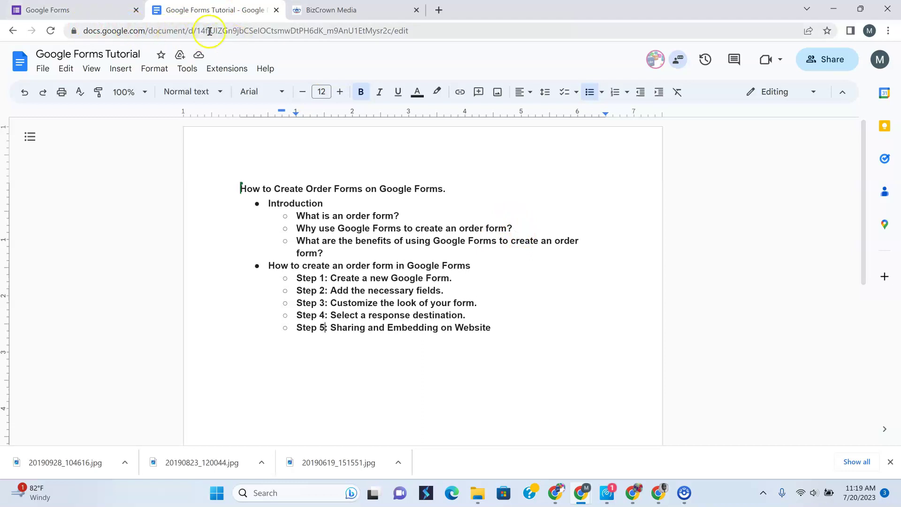
Switch to the Google Forms browser tab showing templates and recent forms
left_click(64, 10)
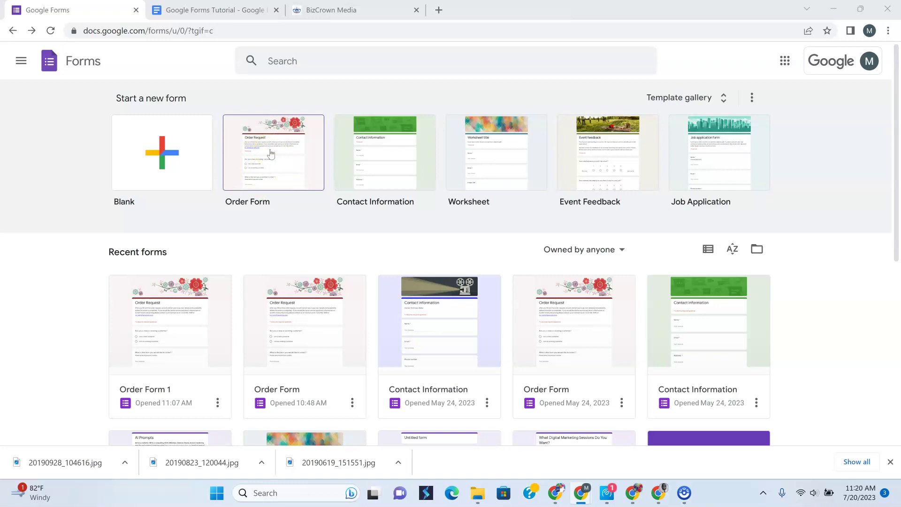
Browse the BizCrown Media and General template galleries, then create a form from the Order Form template
left_click(163, 155)
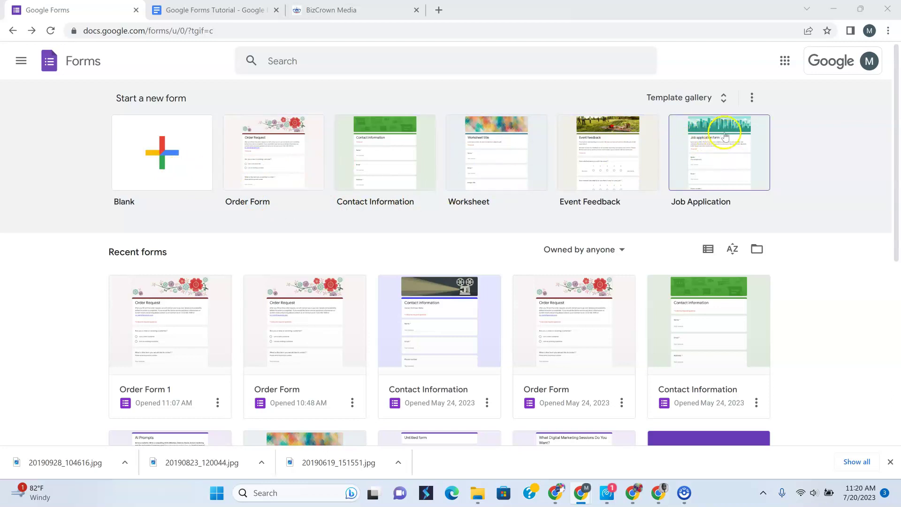
left_click(725, 97)
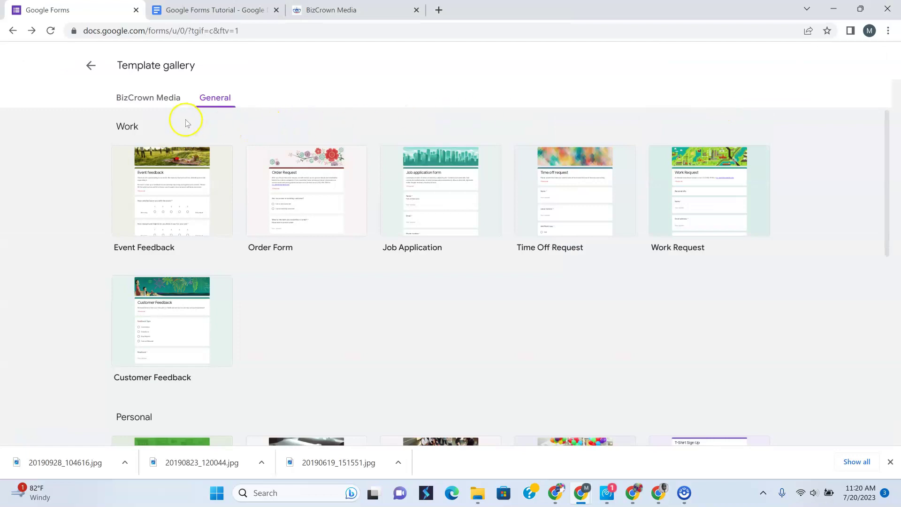
left_click(156, 98)
left_click(215, 100)
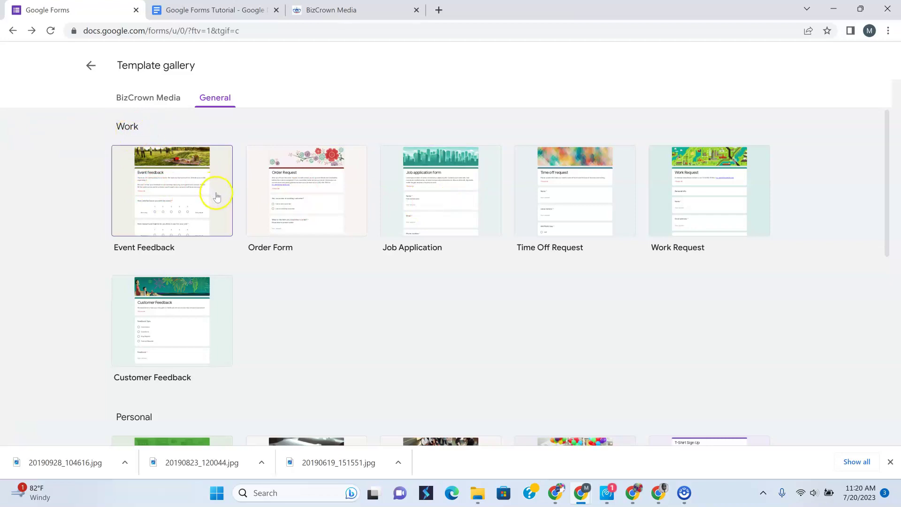
left_click(93, 75)
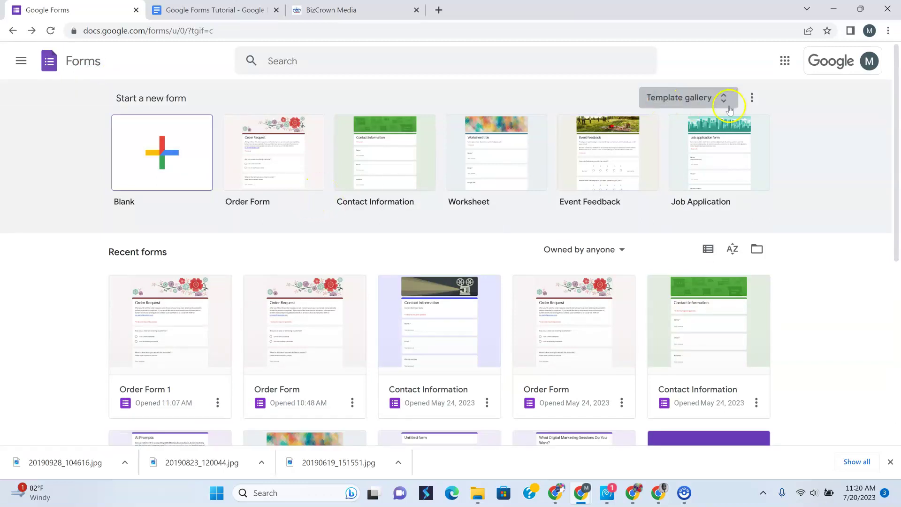
left_click(723, 98)
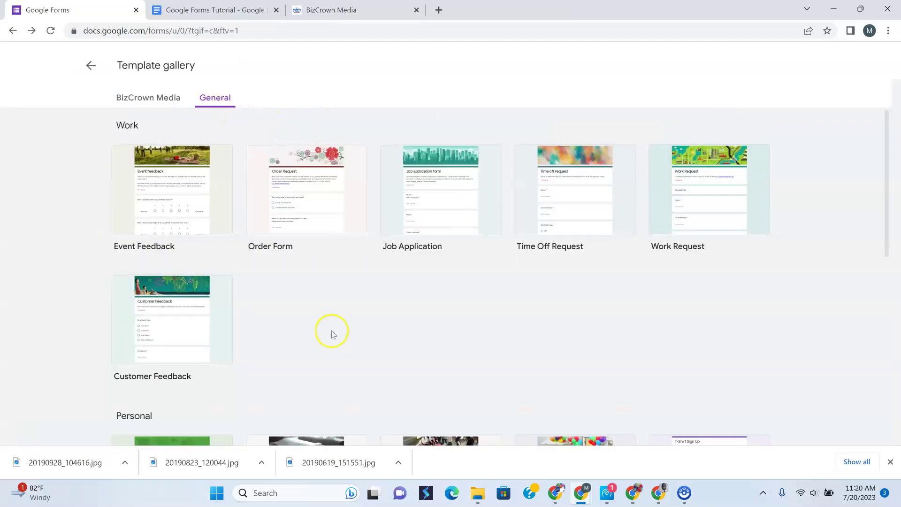
scroll(332, 336, "down", 8)
scroll(329, 324, "up", 8)
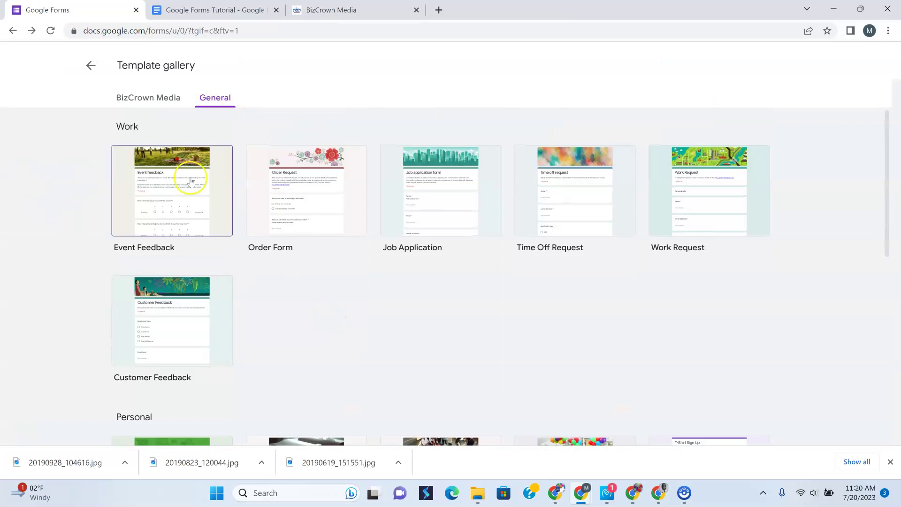
left_click(296, 210)
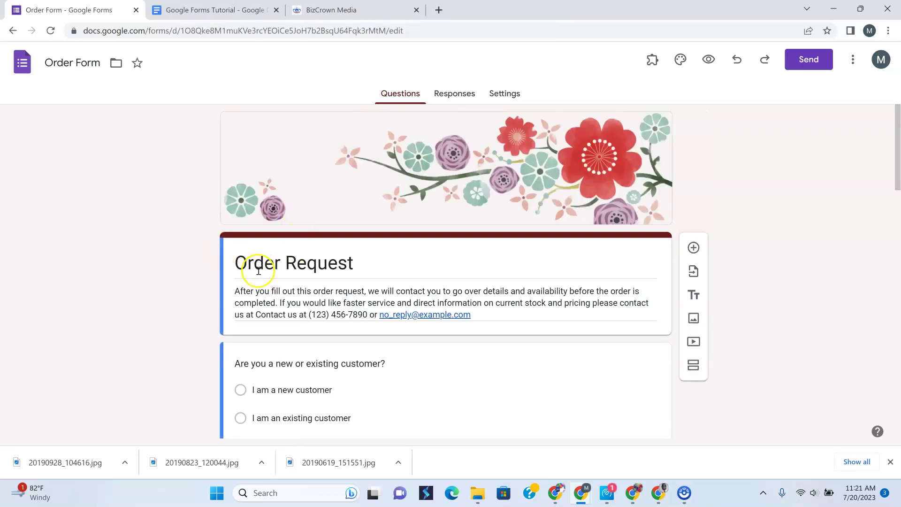
Rename the form's title from 'Order Form' to 'Order Form Tutorial'
scroll(259, 271, "down", 2)
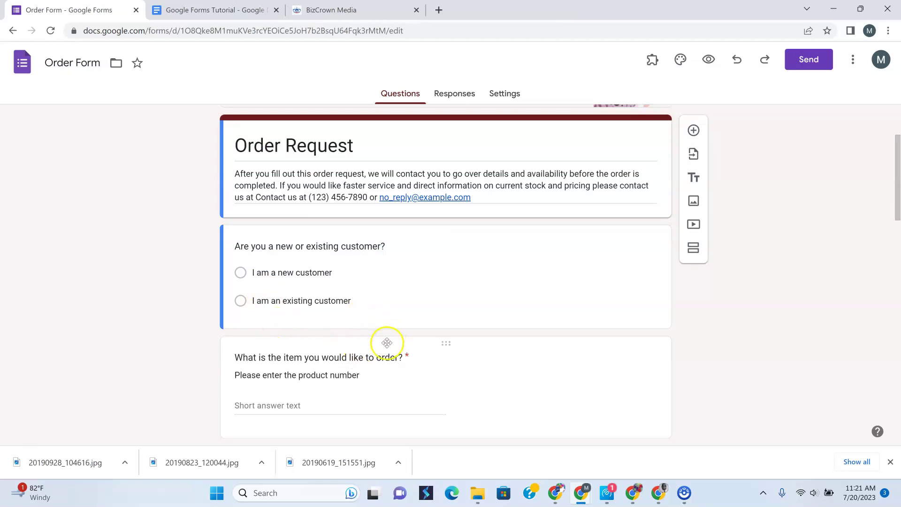
scroll(386, 340, "down", 1)
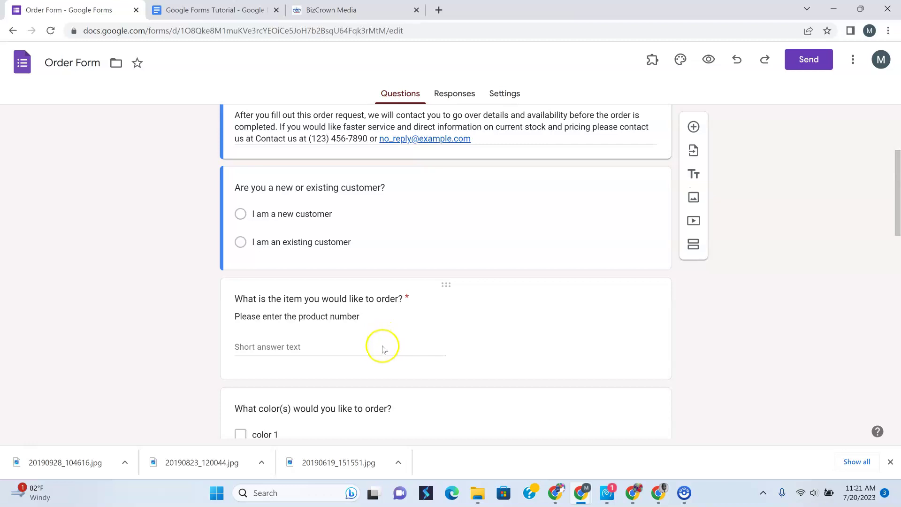
scroll(384, 341, "up", 3)
scroll(383, 344, "down", 2)
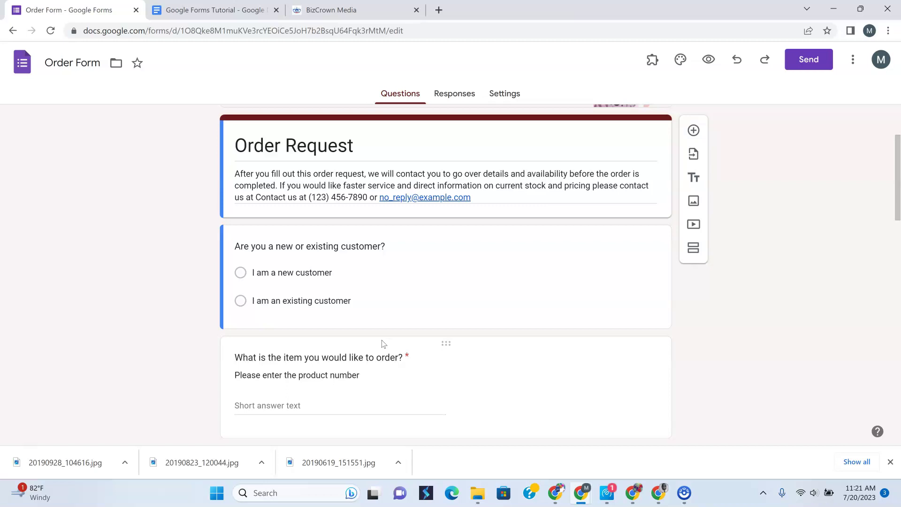
left_click(365, 303)
left_click(93, 63)
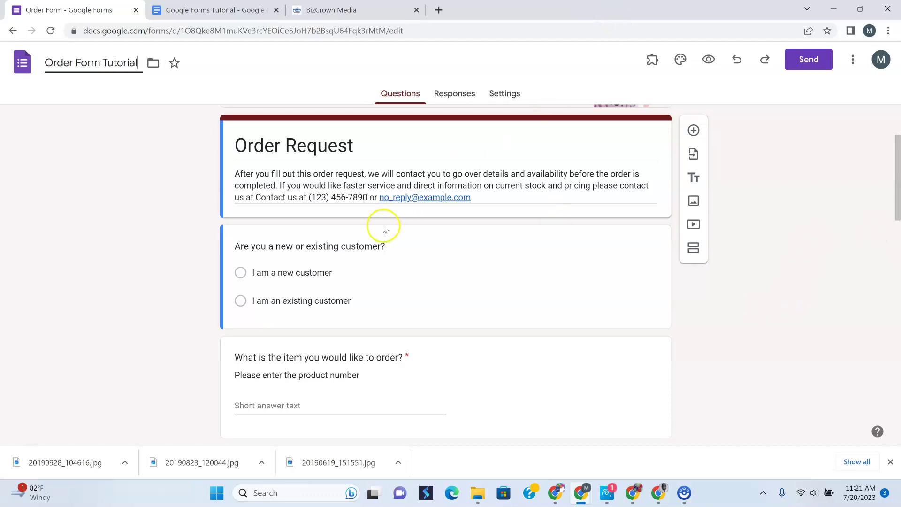
left_click(143, 121)
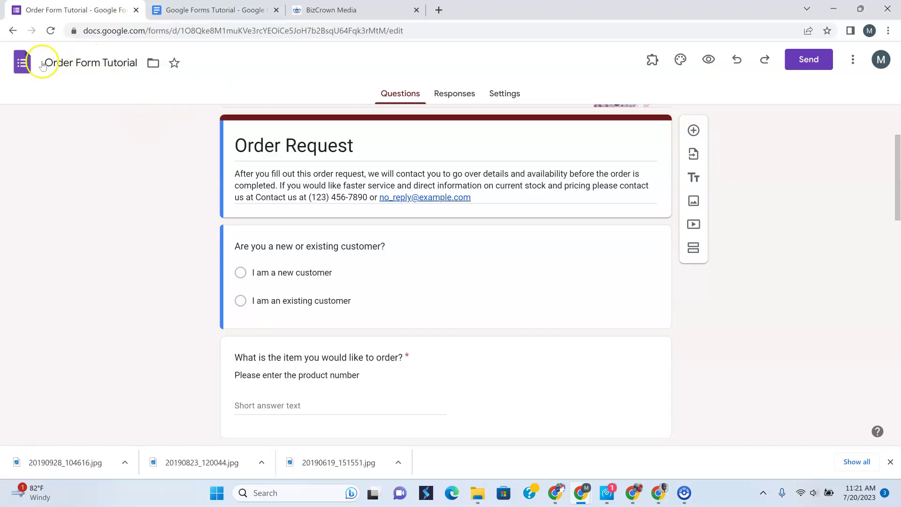
Replace the area code of the contact phone number in the form description
triple_click(308, 181)
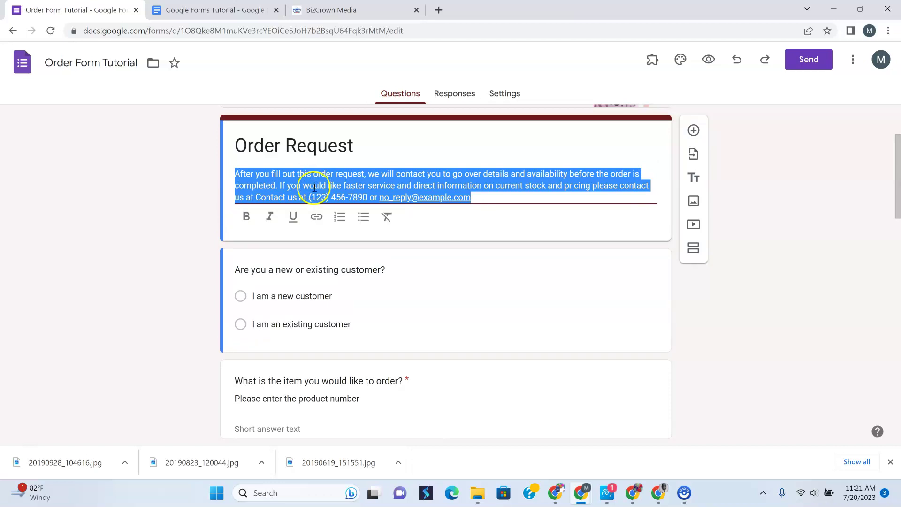
left_click(469, 303)
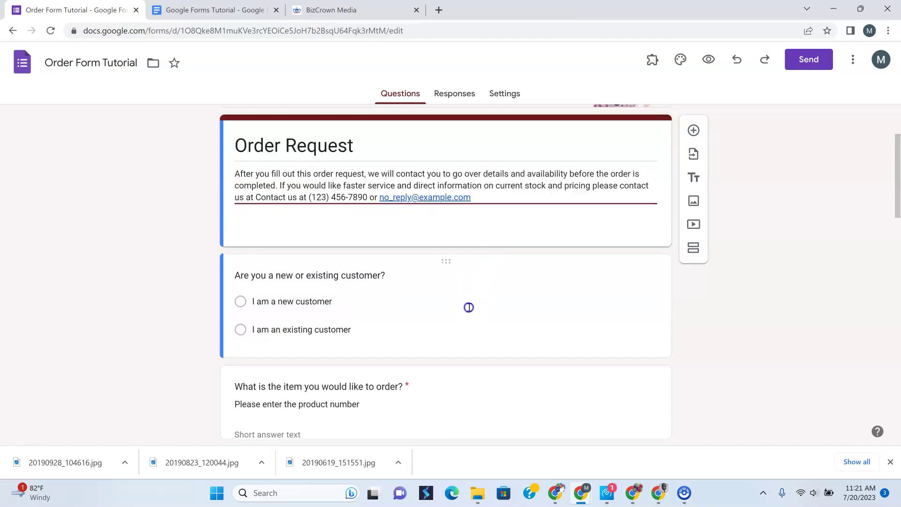
triple_click(466, 184)
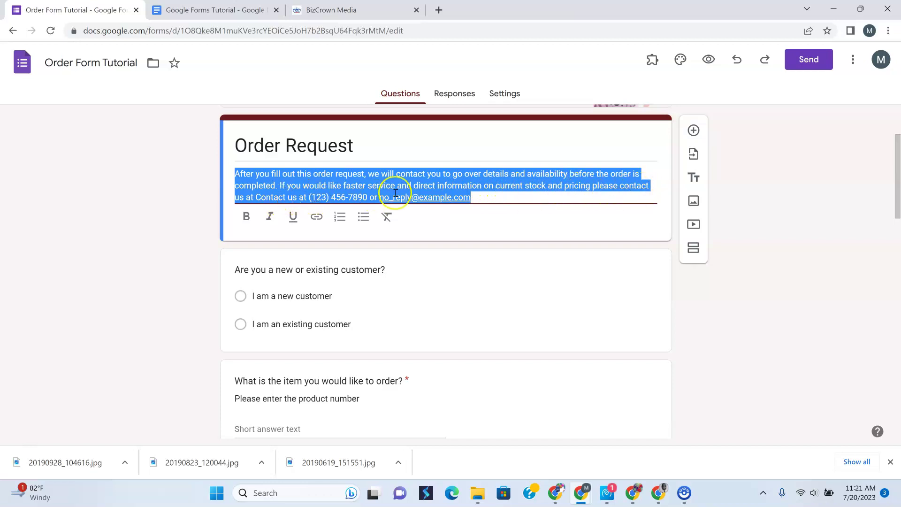
left_click(437, 189)
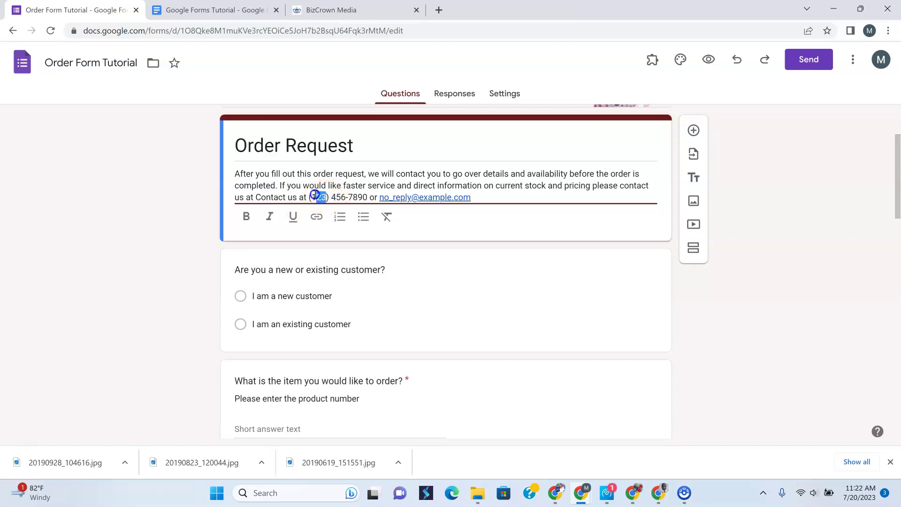
type("773")
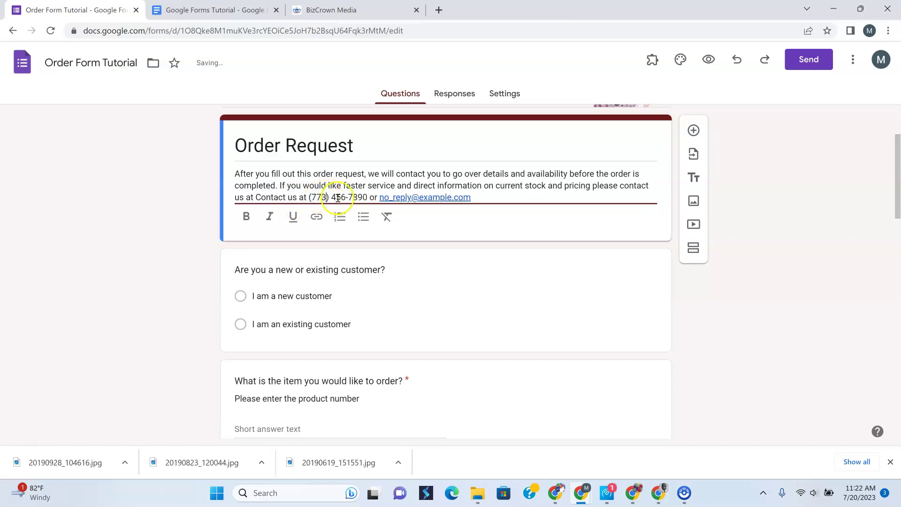
Replace the name part before the @ in the description's contact e-mail address
left_click(394, 194)
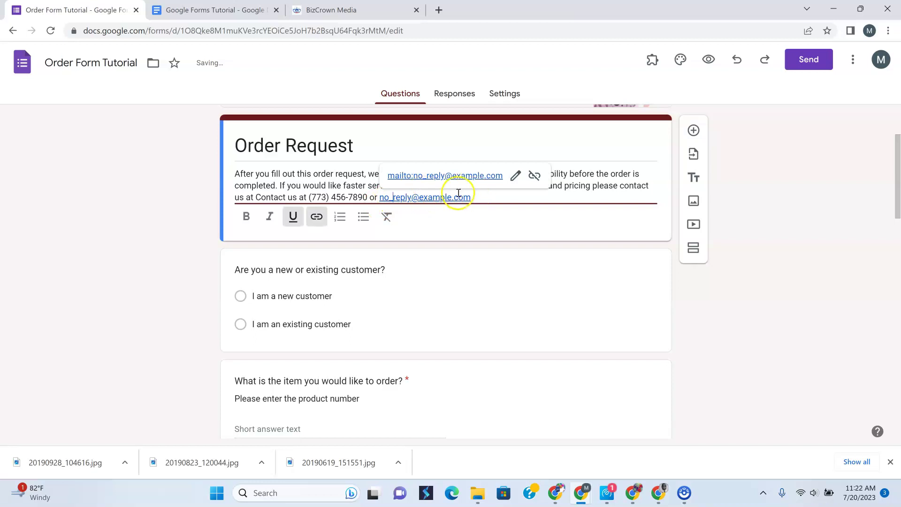
left_click(471, 199)
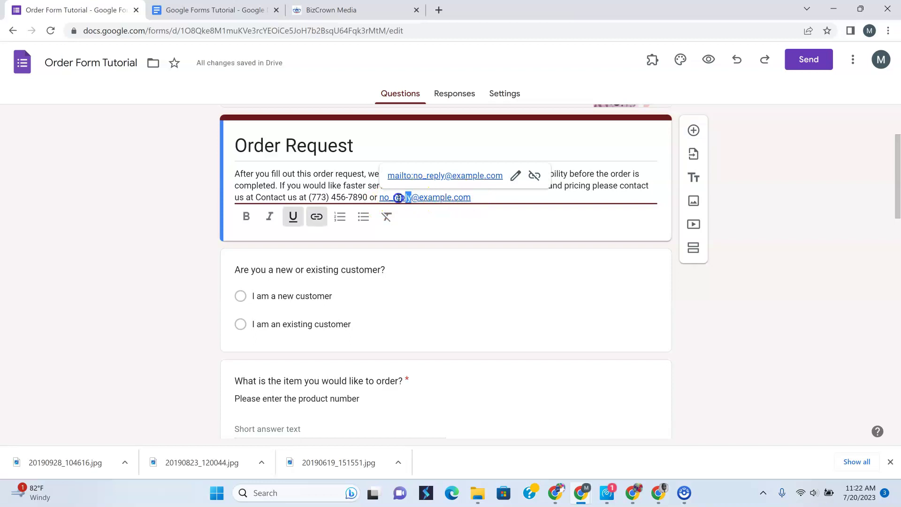
left_click_drag(381, 197, 378, 197)
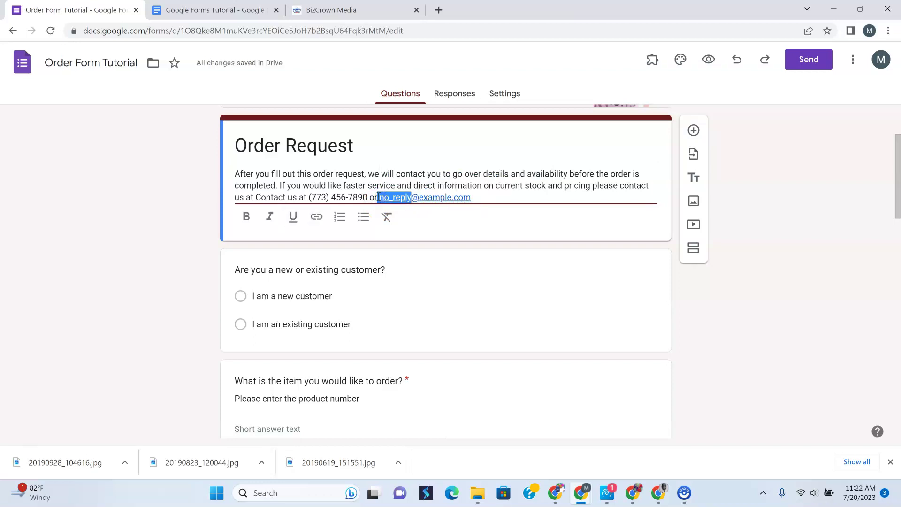
key("BackSpace")
type("yz")
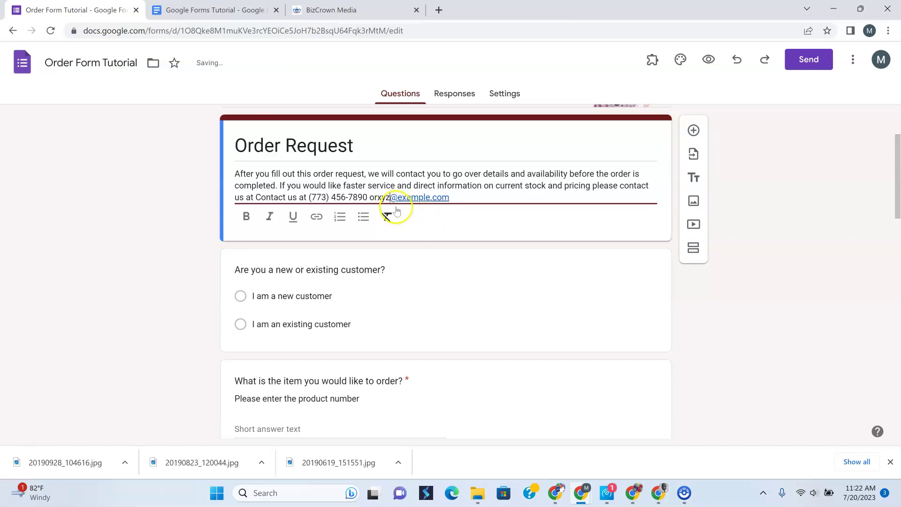
left_click(377, 196)
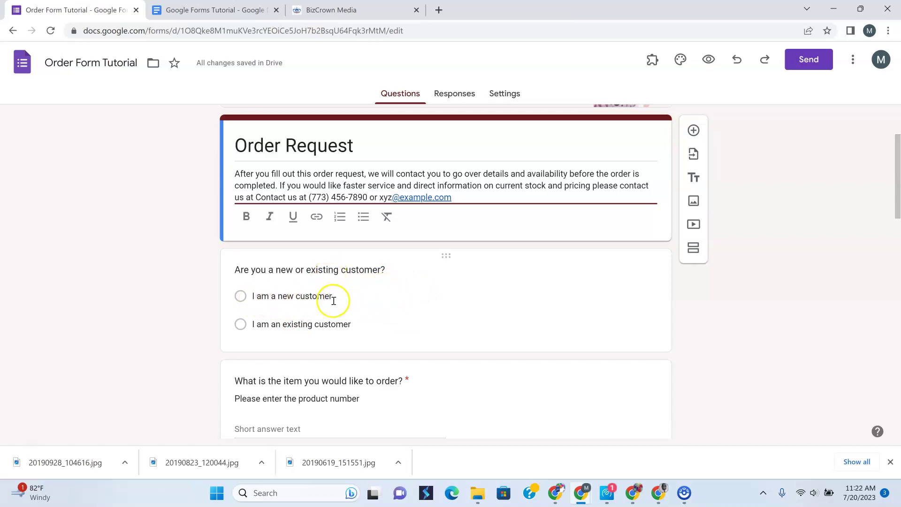
left_click(243, 324)
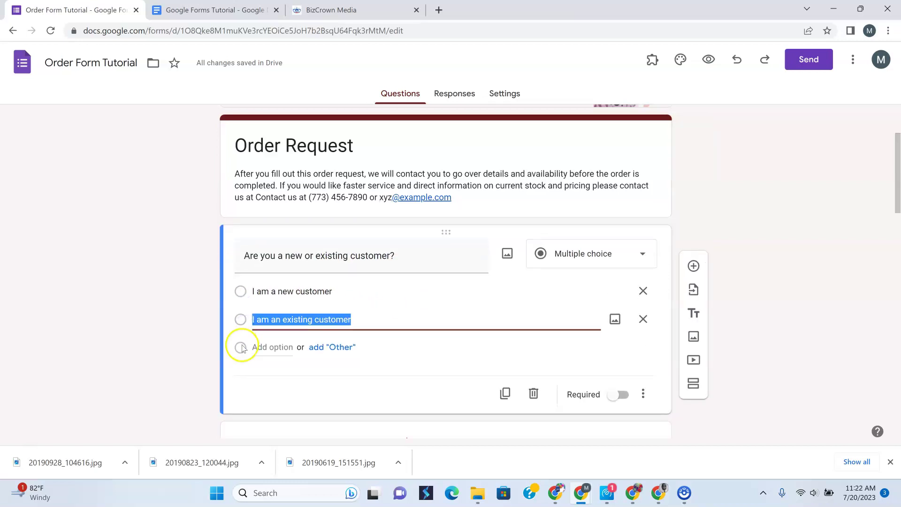
left_click(242, 350)
left_click(244, 297)
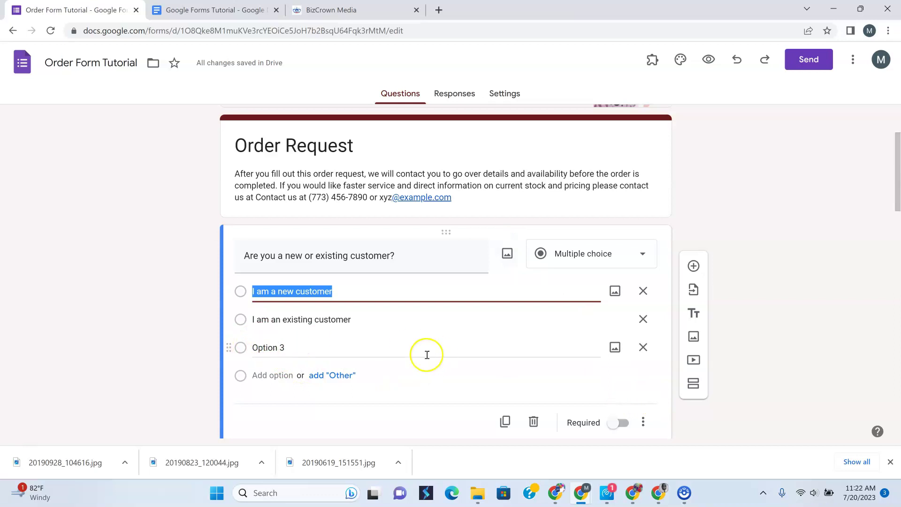
left_click(643, 348)
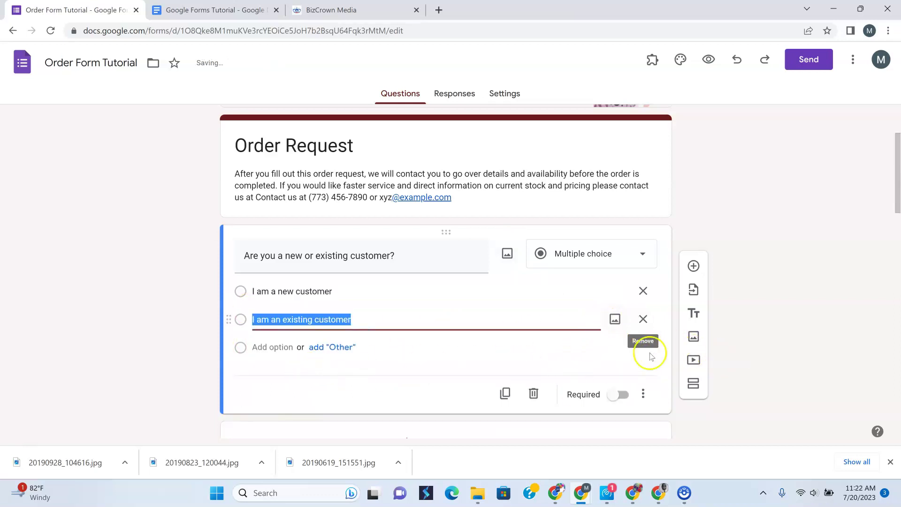
left_click(420, 398)
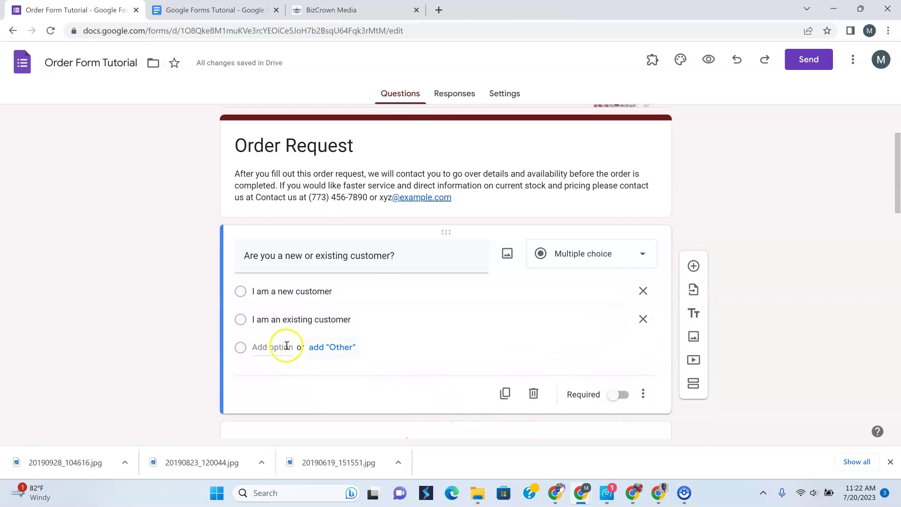
scroll(503, 151, "down", 1)
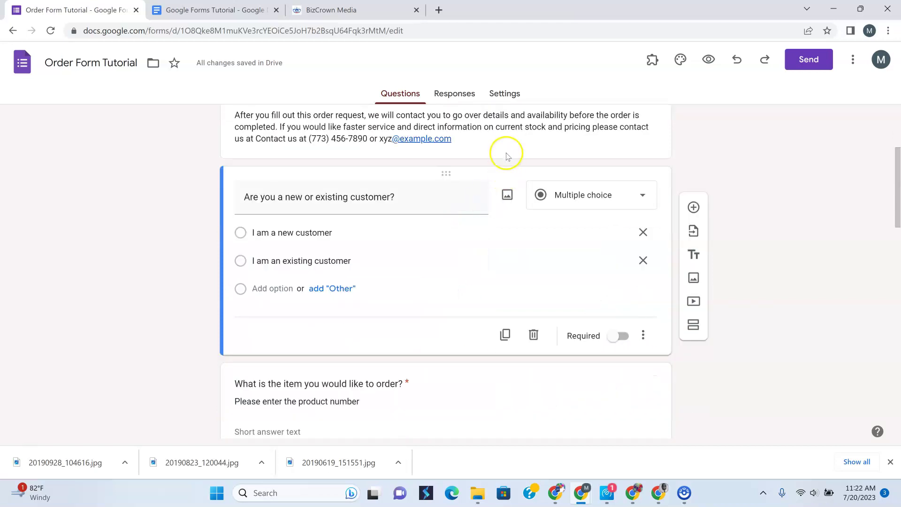
left_click(506, 150)
scroll(465, 313, "up", 1)
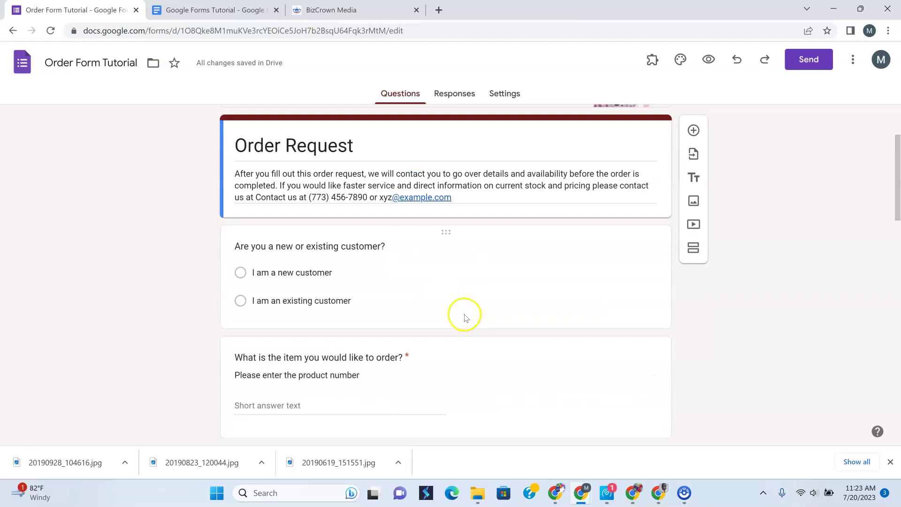
left_click(465, 316)
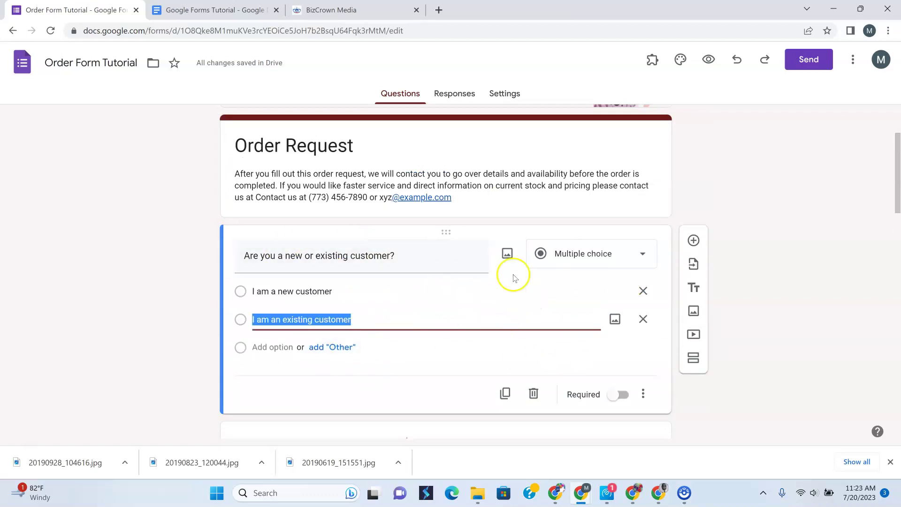
left_click(512, 210)
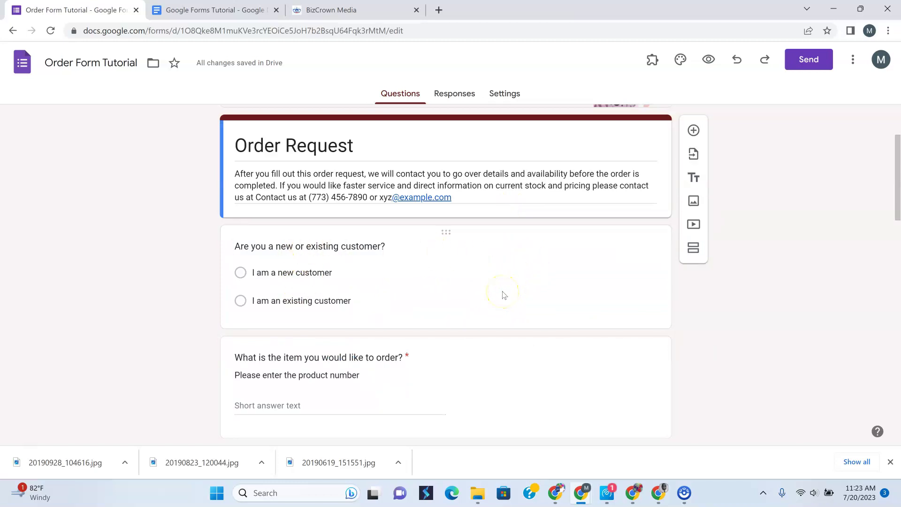
triple_click(488, 195)
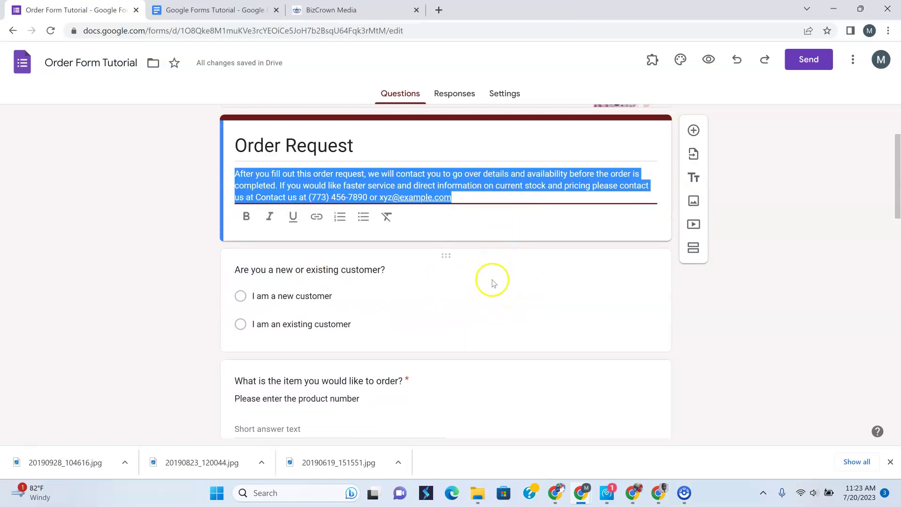
left_click(492, 283)
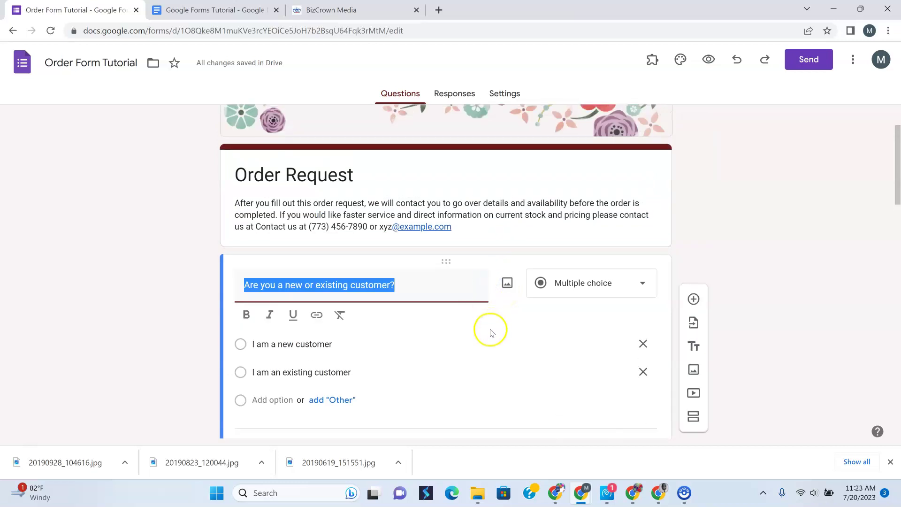
scroll(491, 322, "down", 3)
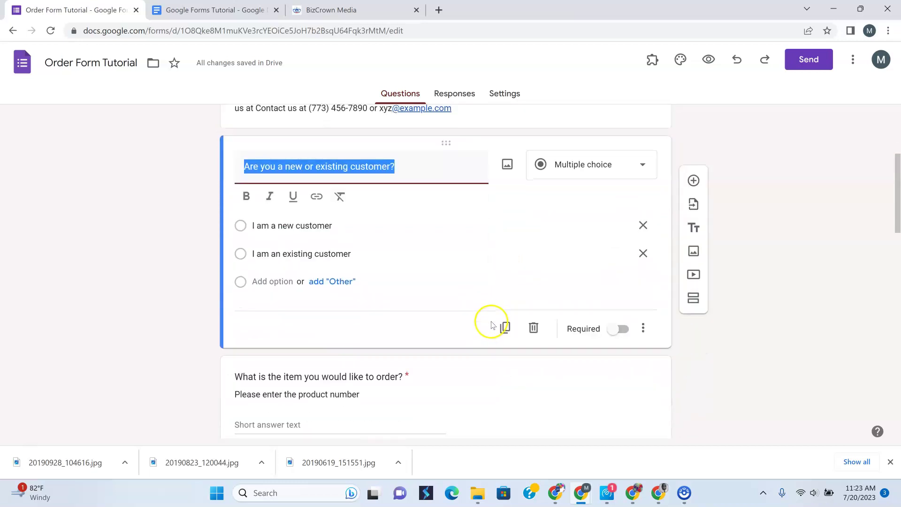
scroll(489, 322, "down", 1)
left_click(479, 322)
scroll(479, 324, "up", 5)
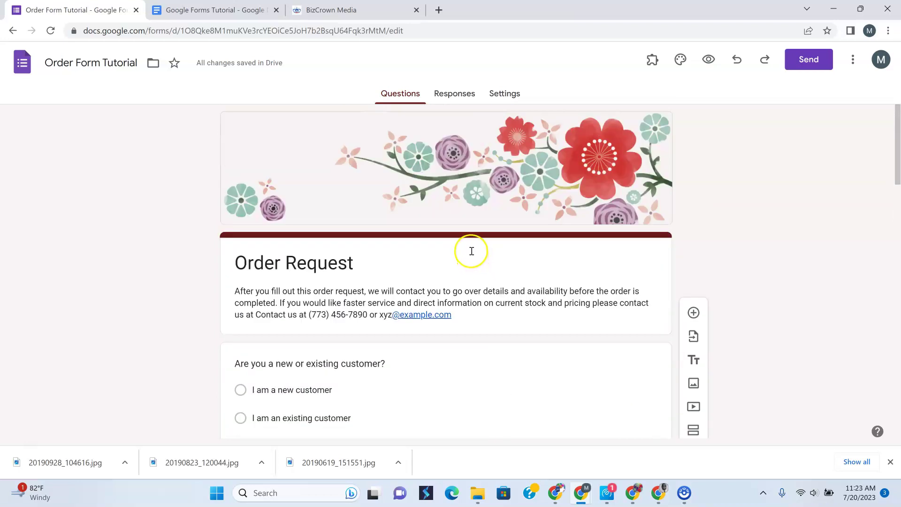
scroll(469, 249, "down", 3)
scroll(428, 262, "down", 4)
scroll(466, 302, "down", 10)
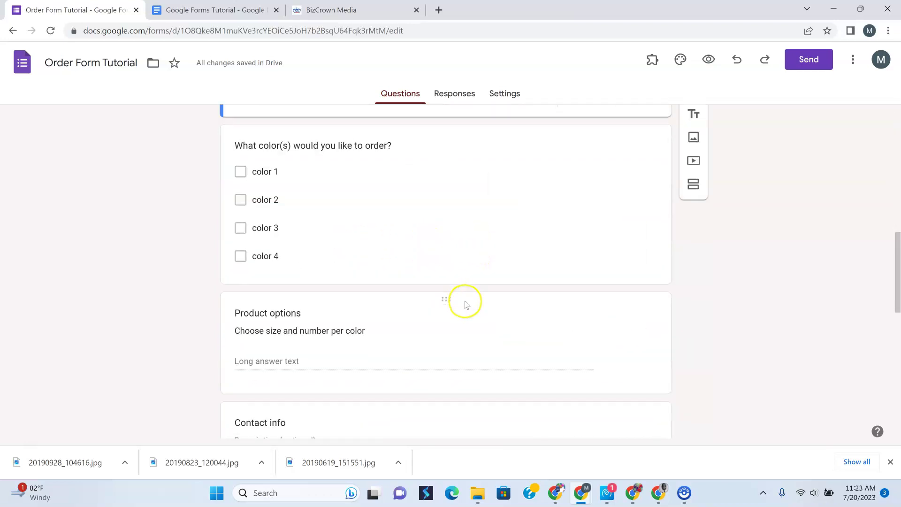
scroll(466, 296, "up", 6)
scroll(466, 296, "up", 8)
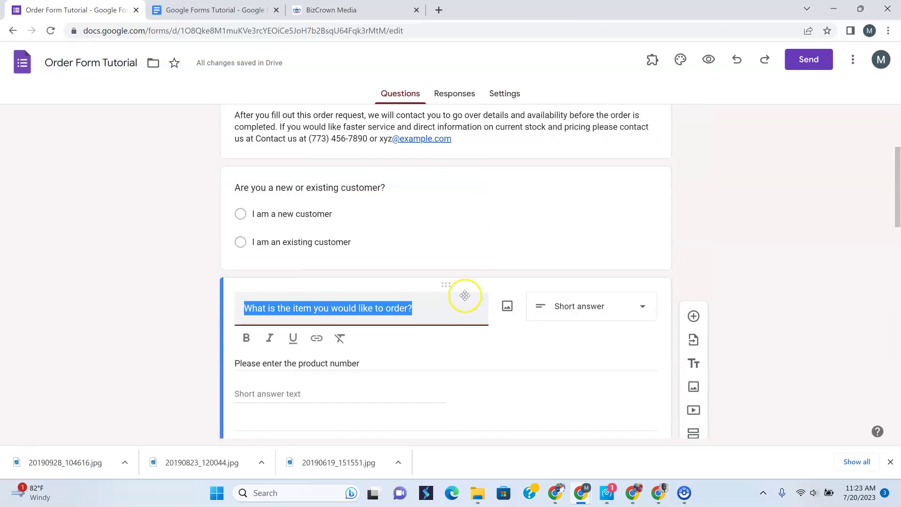
scroll(466, 296, "down", 2)
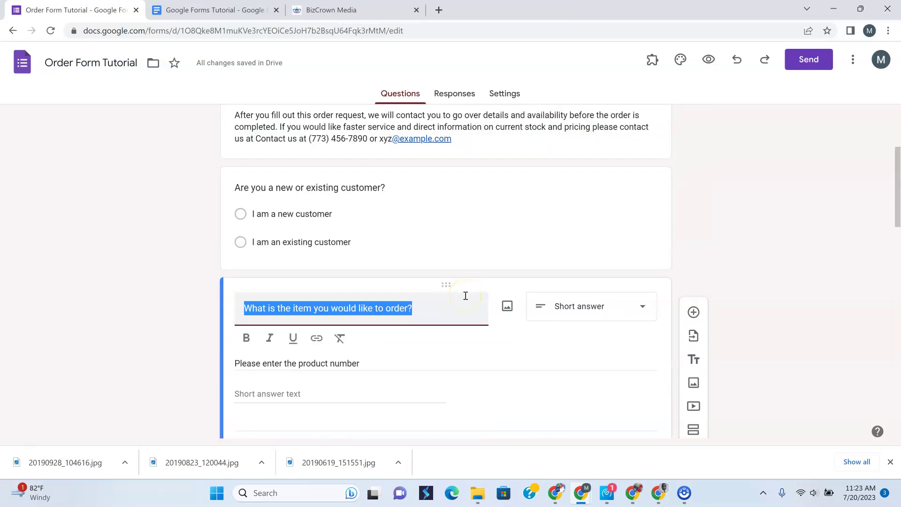
left_click(674, 228)
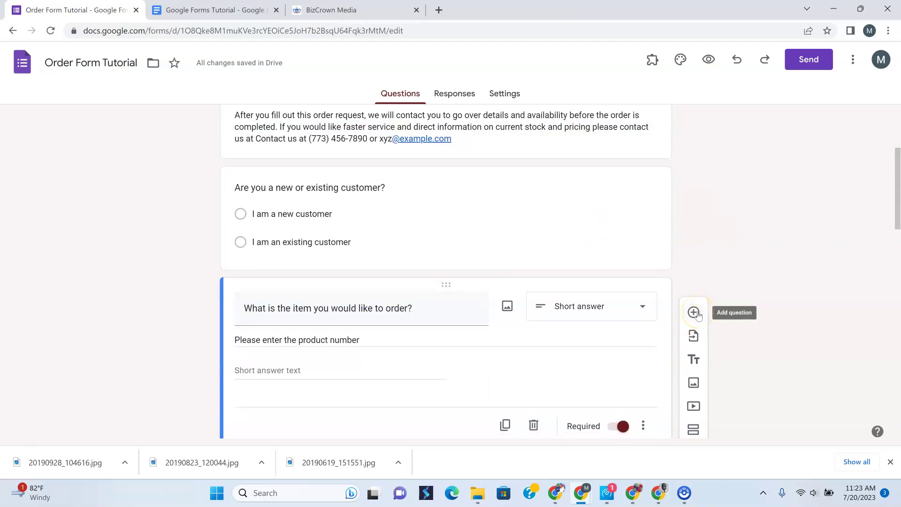
scroll(572, 262, "down", 2)
scroll(678, 231, "up", 2)
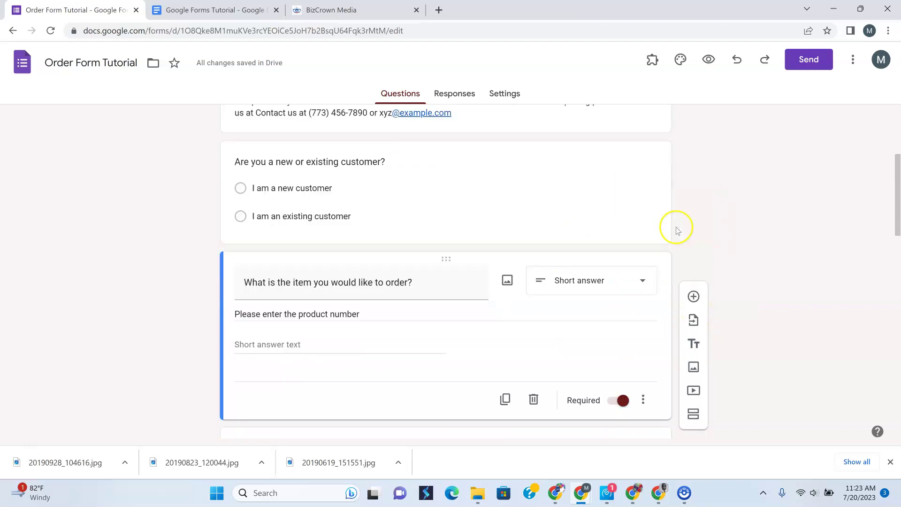
scroll(686, 242, "up", 2)
scroll(620, 258, "down", 3)
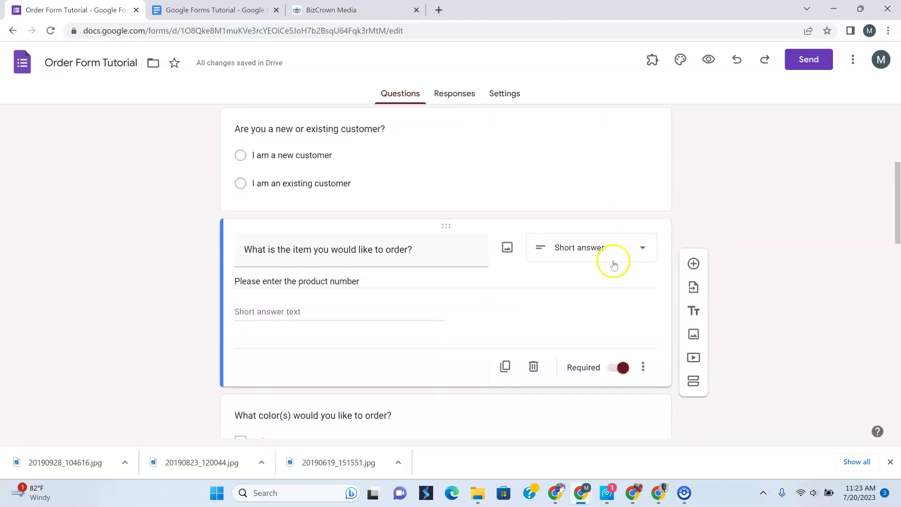
left_click(173, 234)
left_click(407, 149)
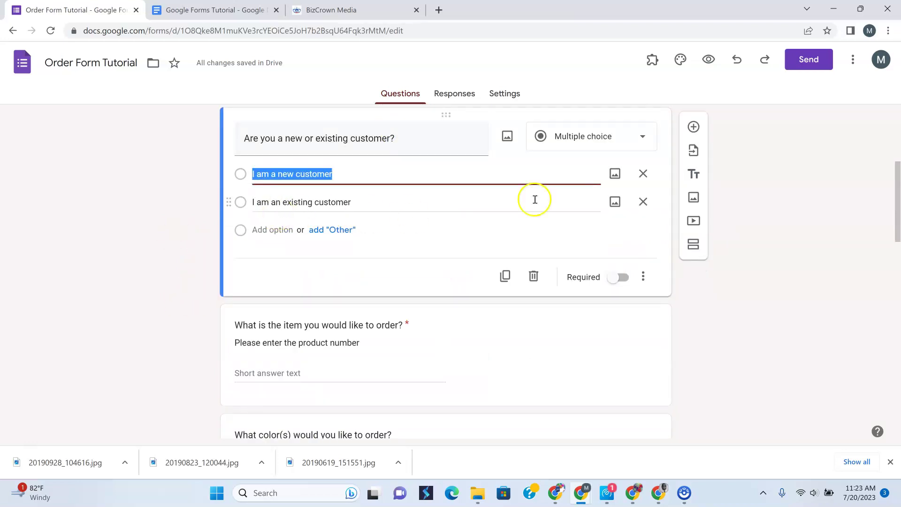
left_click(741, 188)
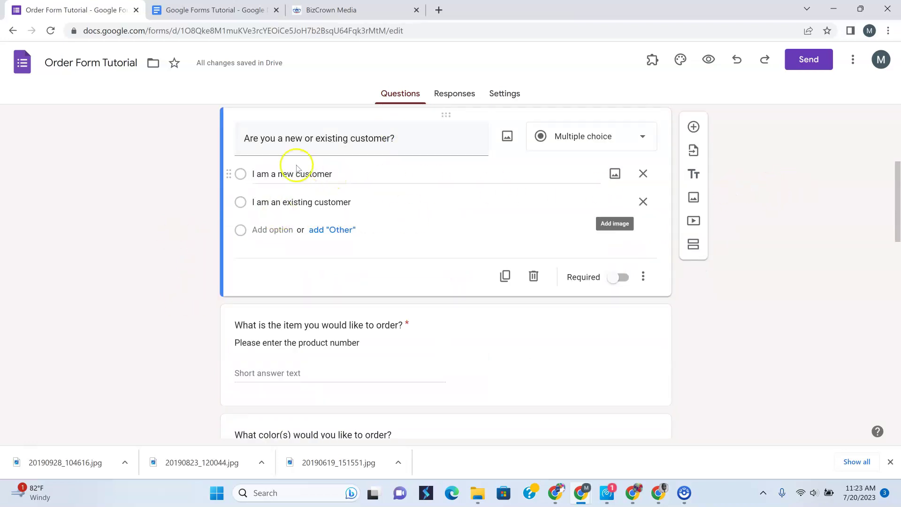
left_click(193, 149)
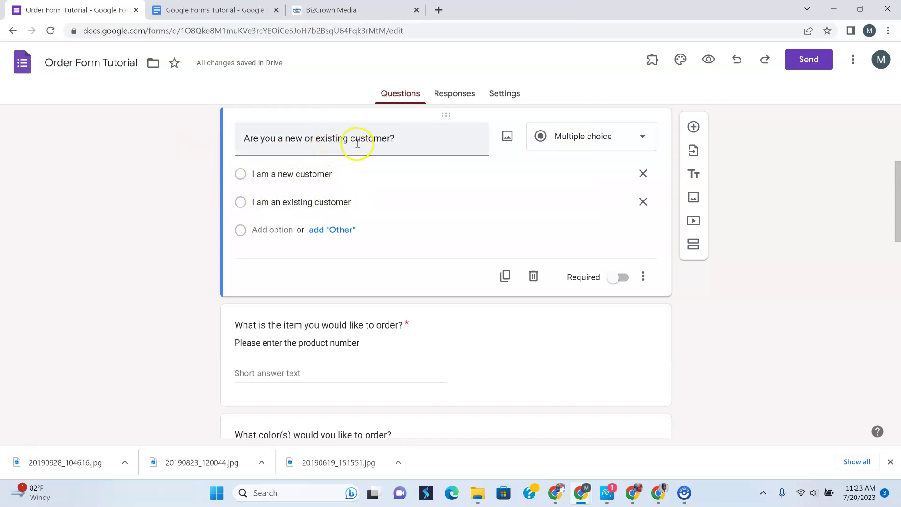
left_click(643, 137)
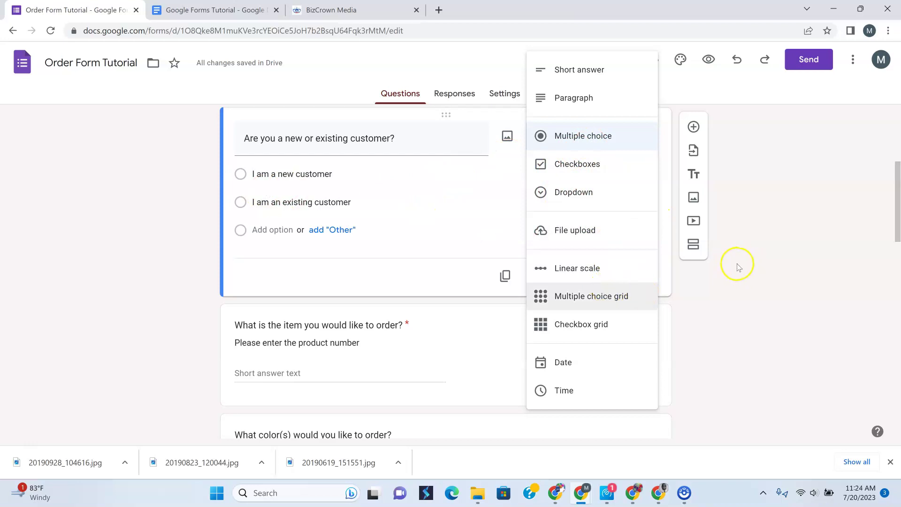
left_click(758, 288)
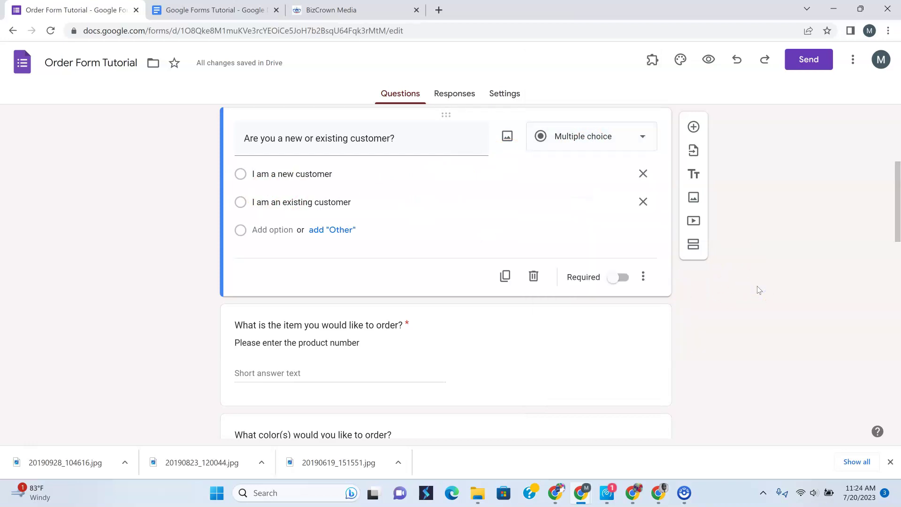
scroll(741, 268, "down", 3)
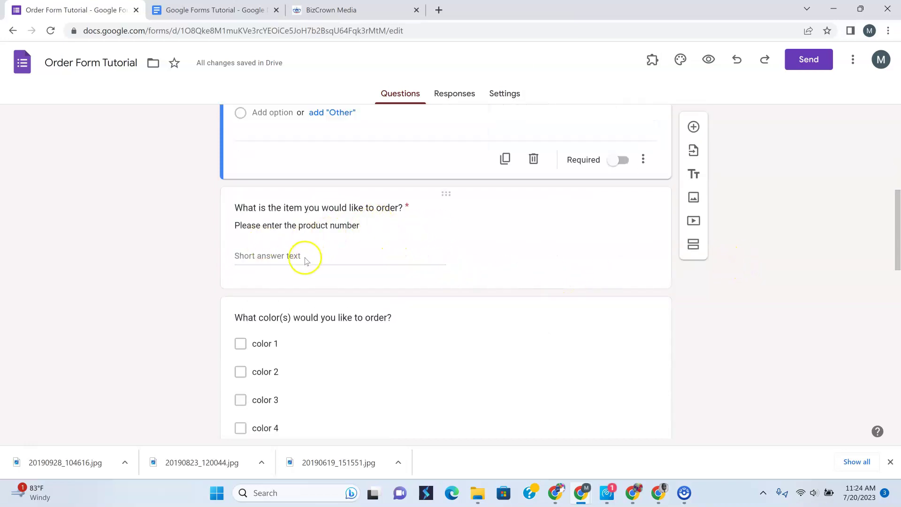
Review the item and colour questions, keeping the colour question as Checkboxes
left_click(269, 257)
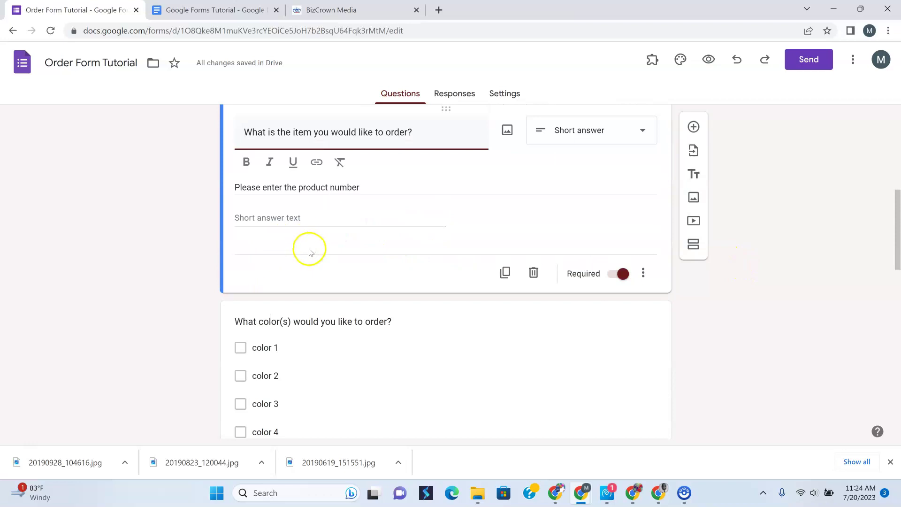
scroll(306, 248, "up", 3)
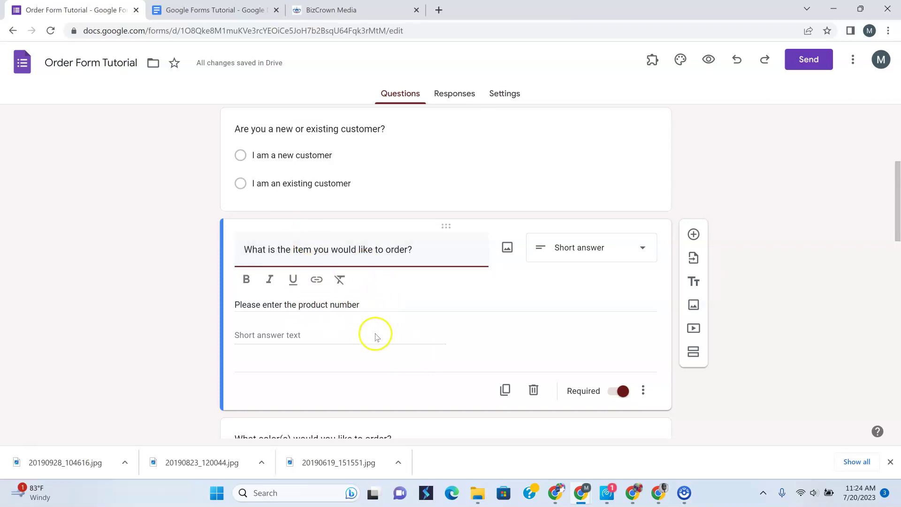
left_click(712, 197)
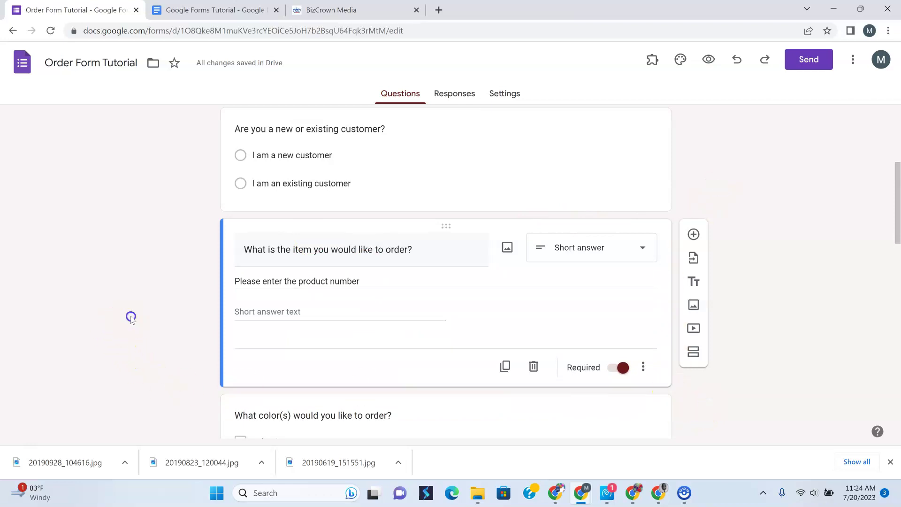
left_click(437, 415)
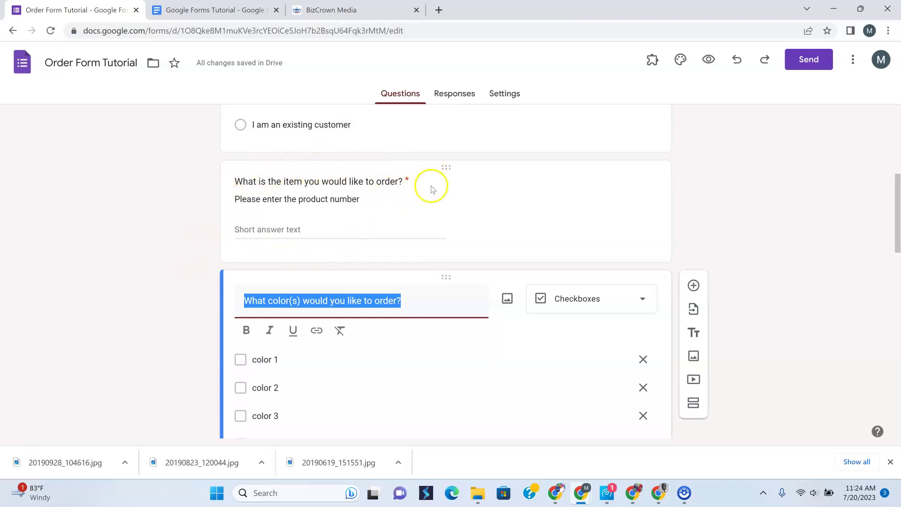
left_click(763, 223)
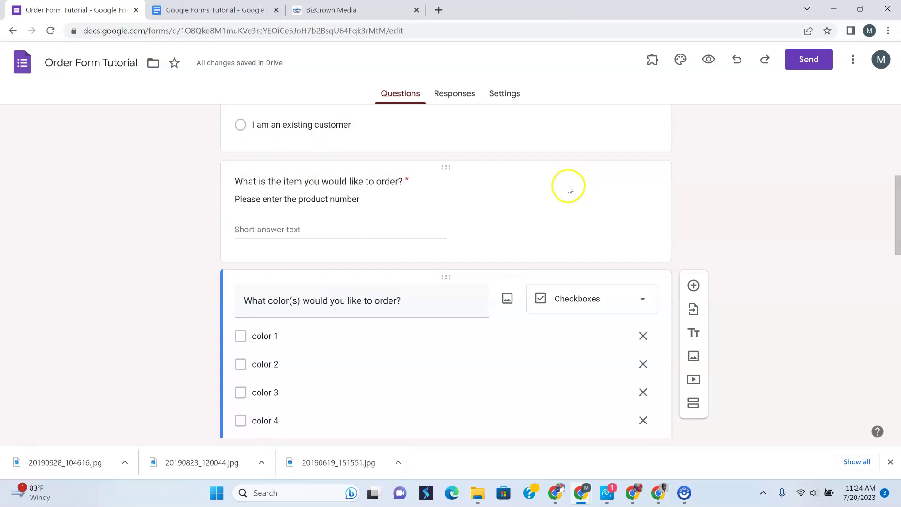
scroll(570, 189, "down", 2)
left_click(789, 150)
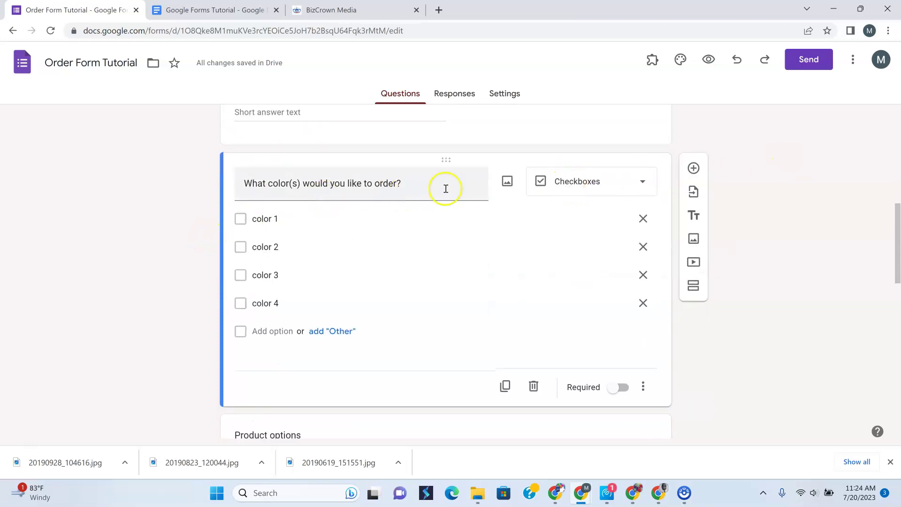
left_click(643, 187)
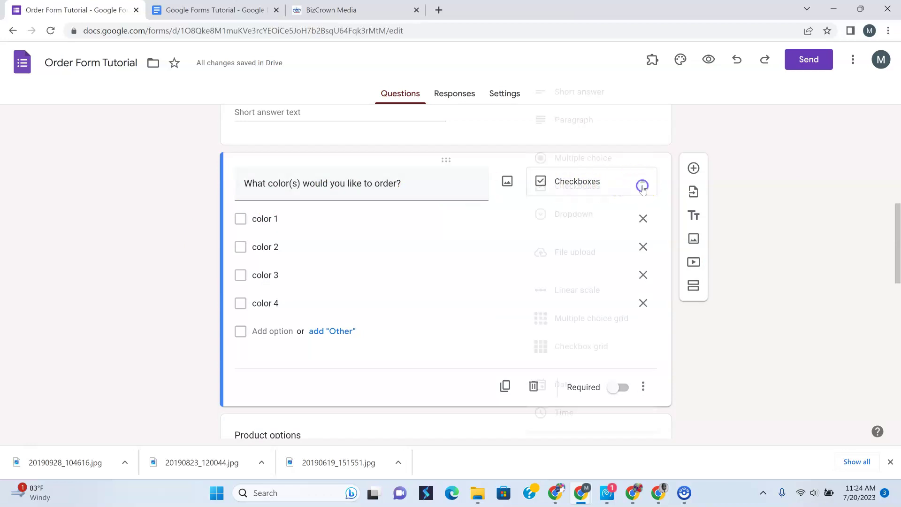
left_click(739, 146)
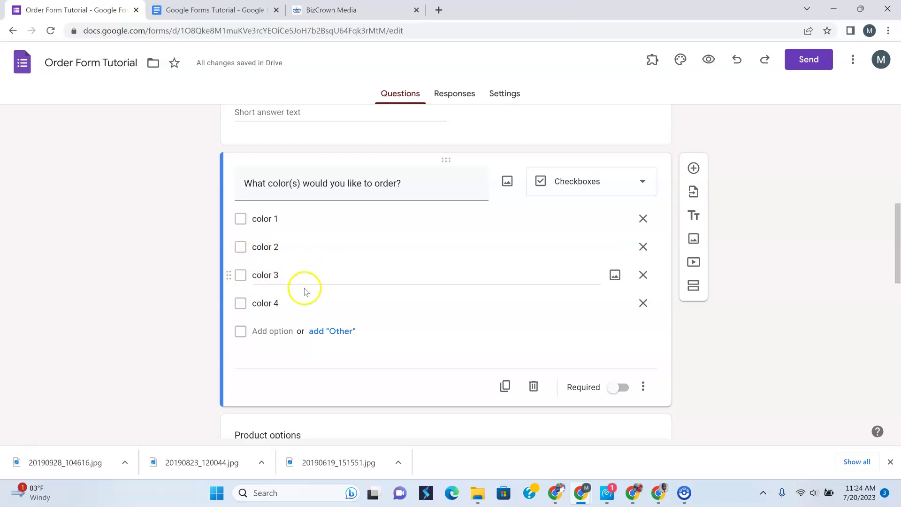
Make Product options a Paragraph question with the description 'Choose size and number per color'
scroll(359, 296, "down", 4)
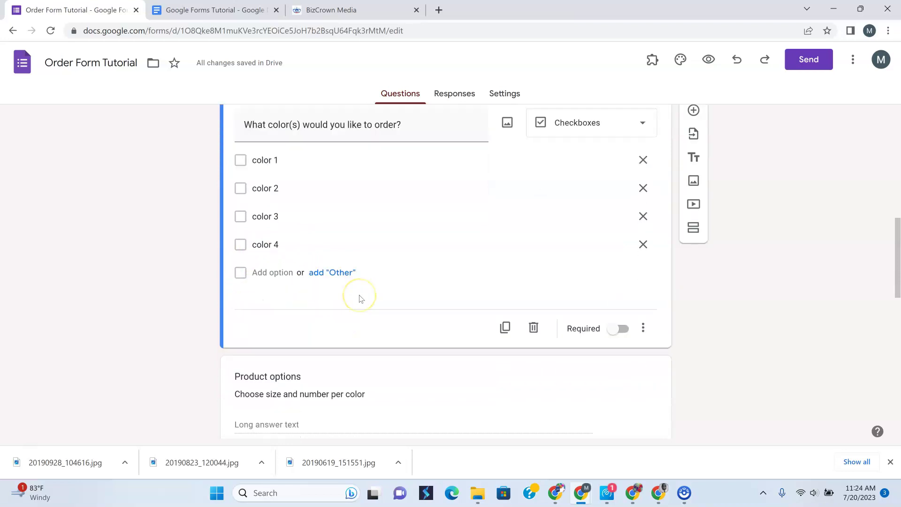
left_click(303, 271)
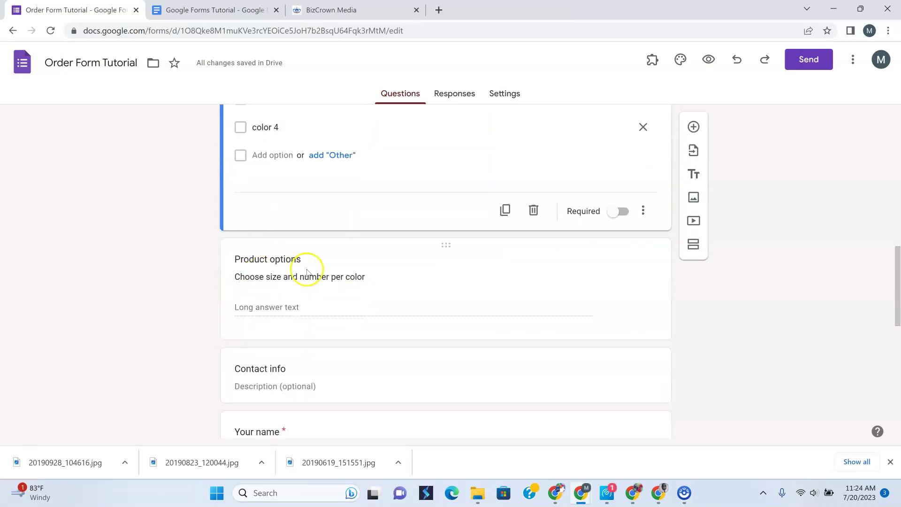
left_click(365, 285)
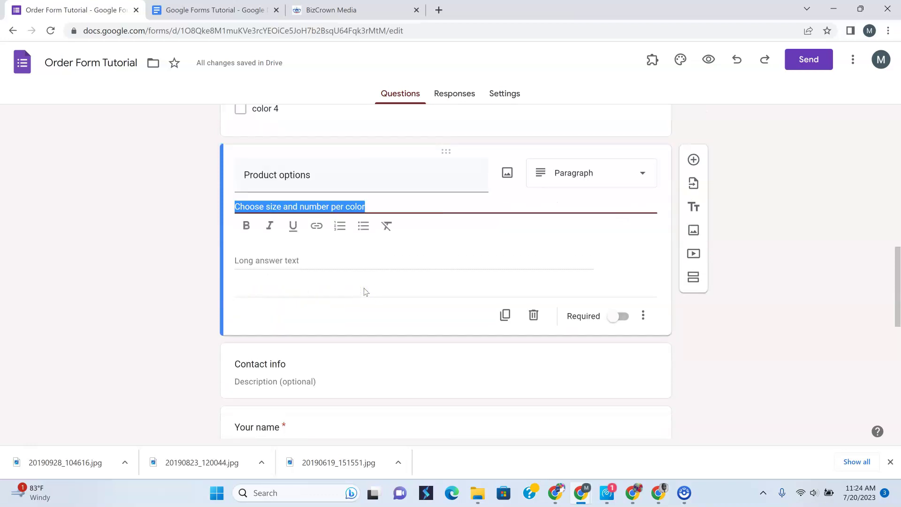
left_click(272, 261)
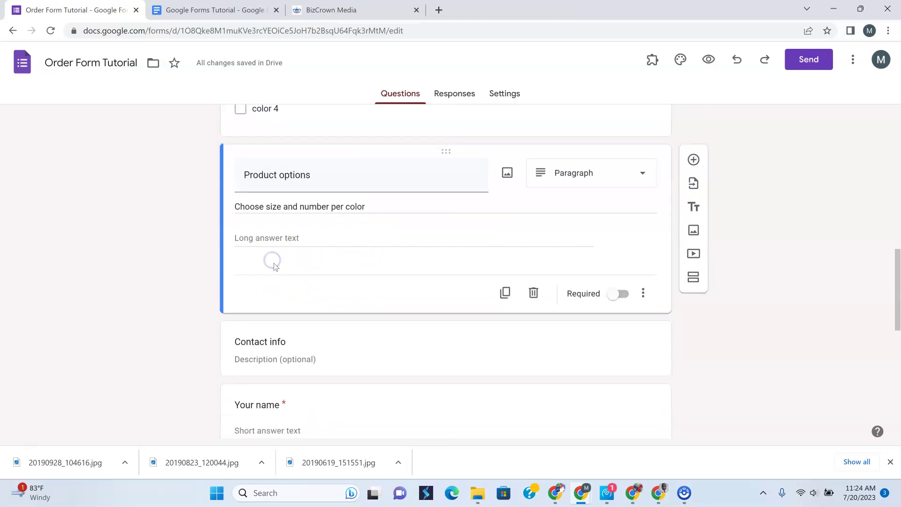
scroll(183, 270, "up", 6)
scroll(225, 301, "up", 1)
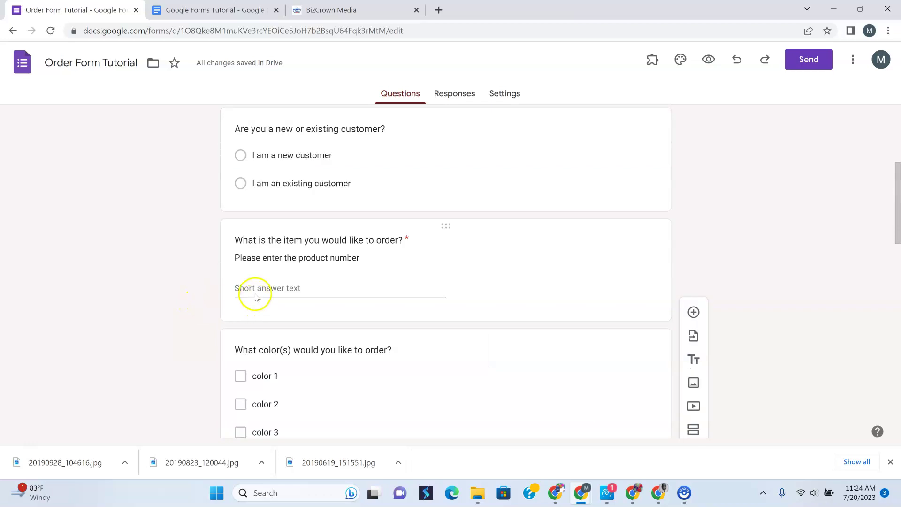
scroll(305, 348, "down", 5)
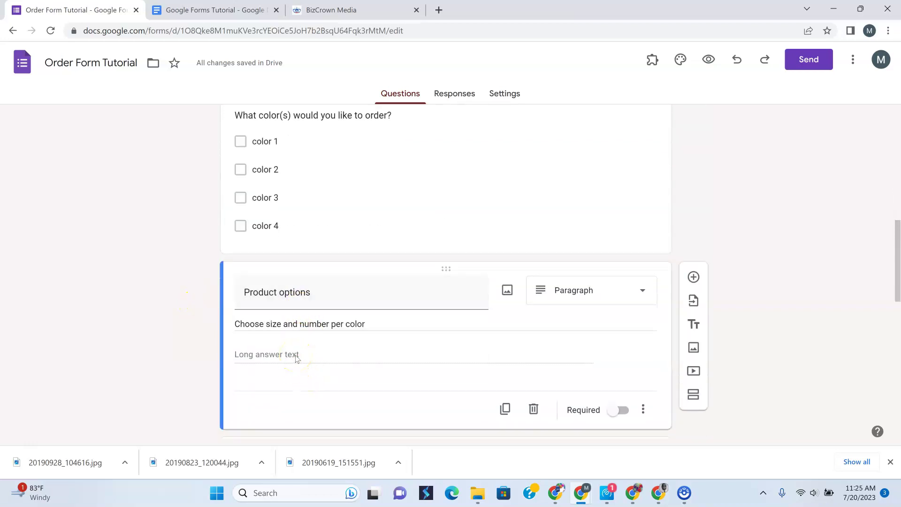
scroll(296, 358, "down", 5)
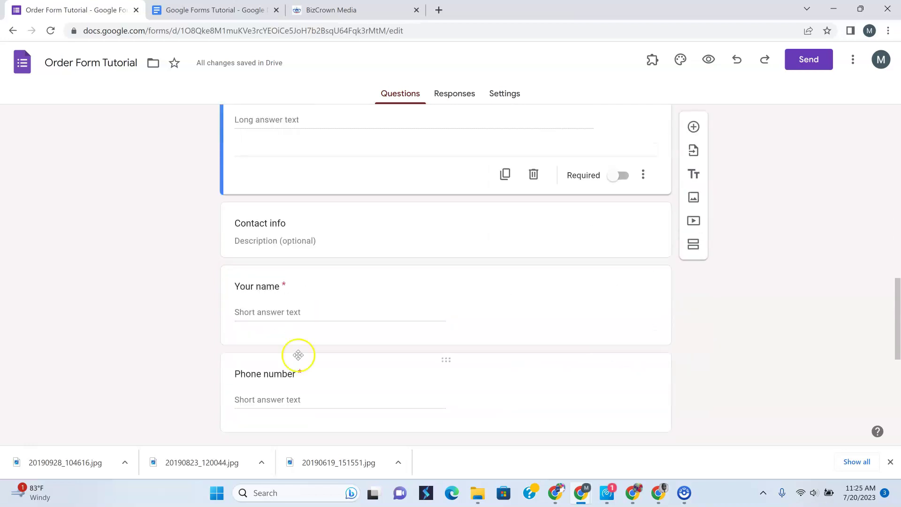
scroll(298, 355, "down", 4)
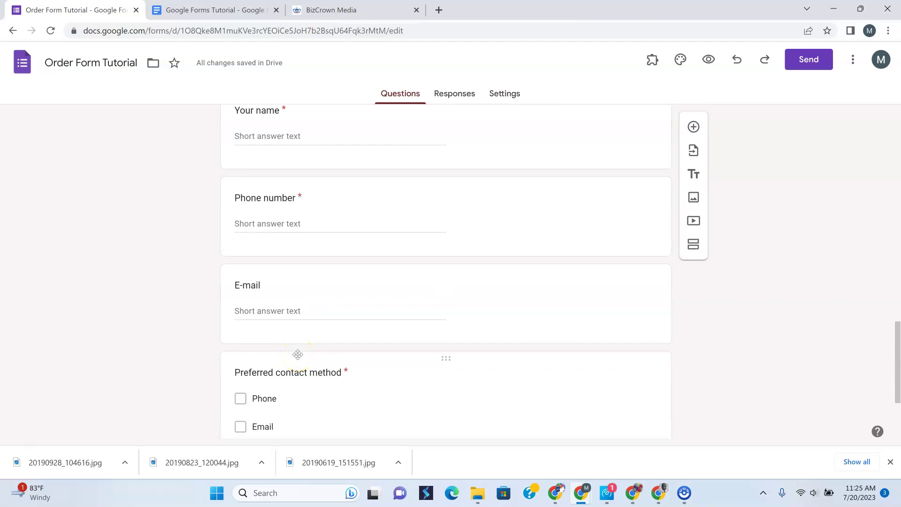
scroll(296, 352, "down", 3)
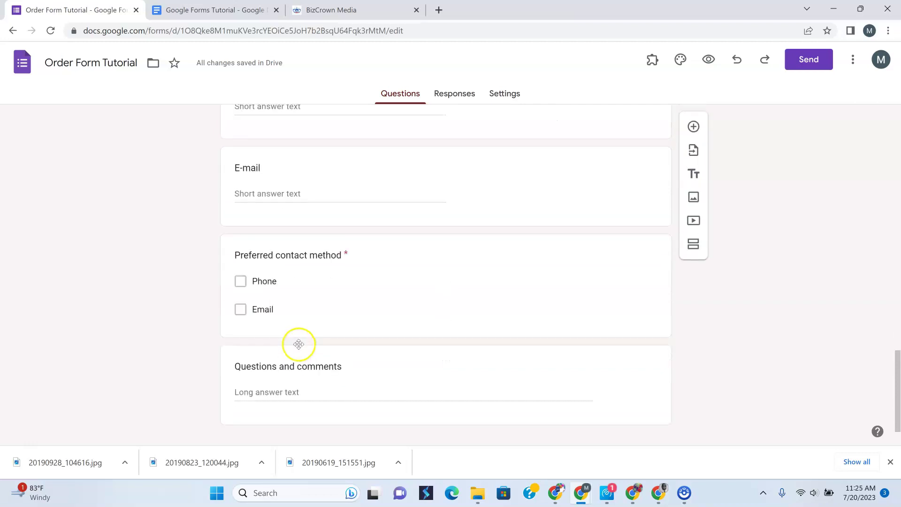
scroll(299, 347, "up", 6)
scroll(300, 345, "up", 8)
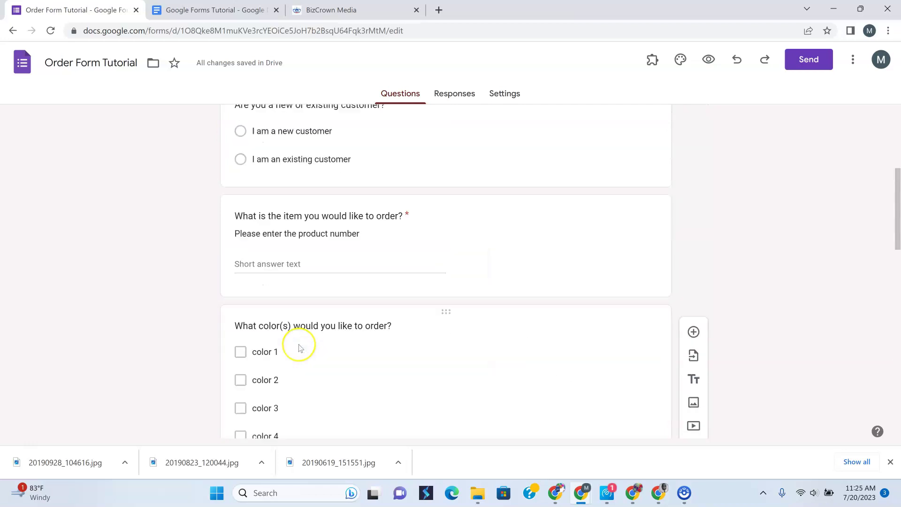
scroll(300, 348, "down", 4)
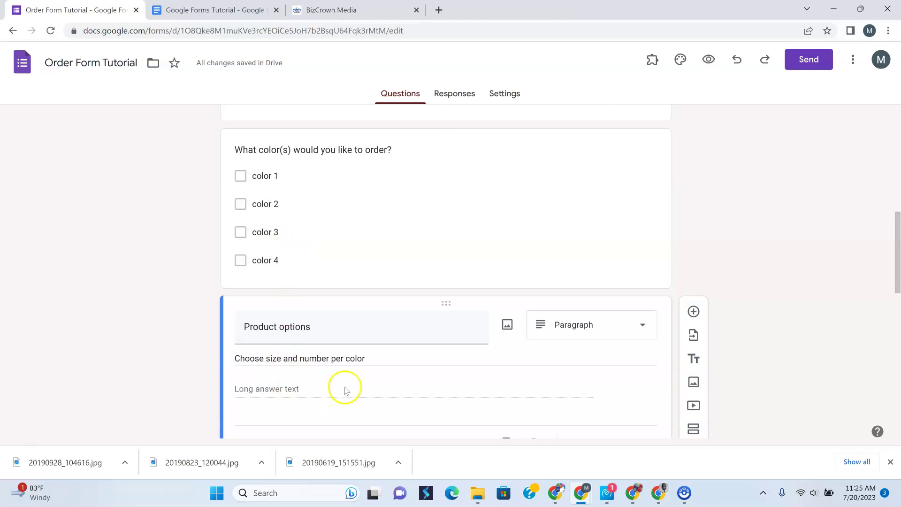
scroll(345, 390, "down", 4)
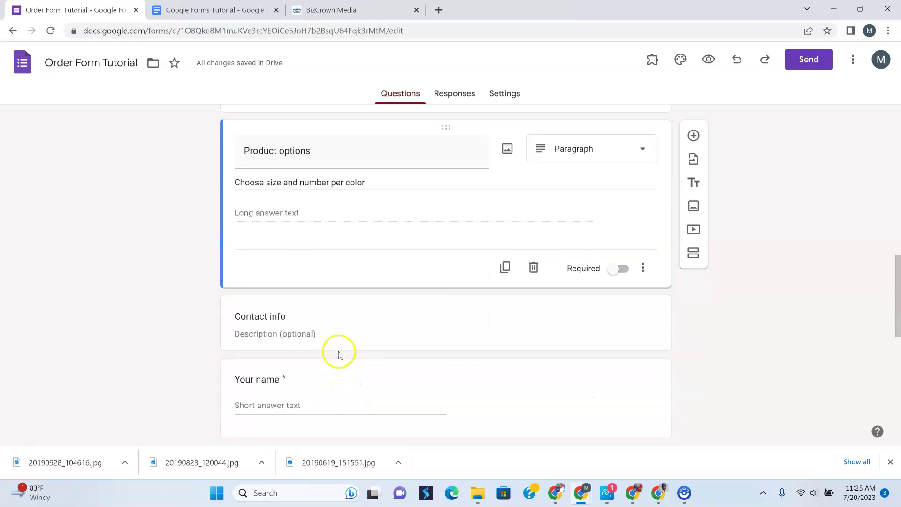
Toggle Required off and back on for the Your name question
left_click(340, 332)
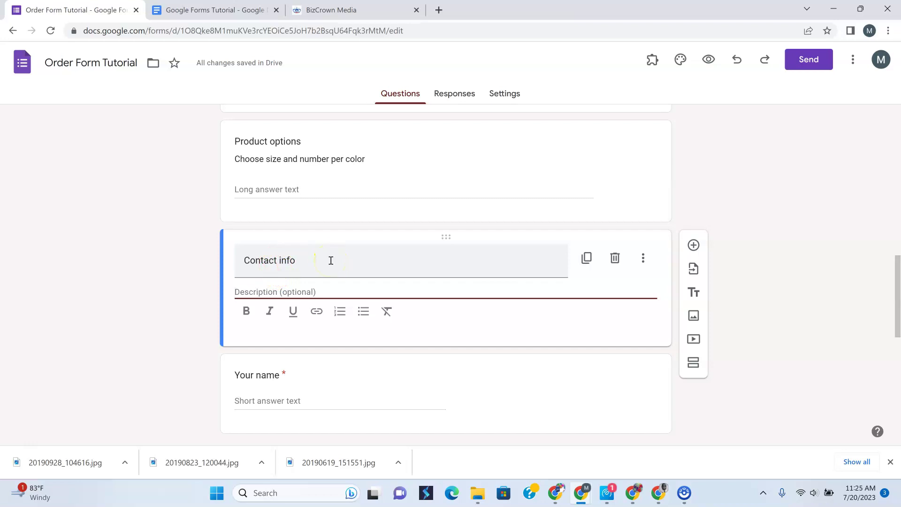
scroll(352, 301, "down", 2)
left_click(326, 280)
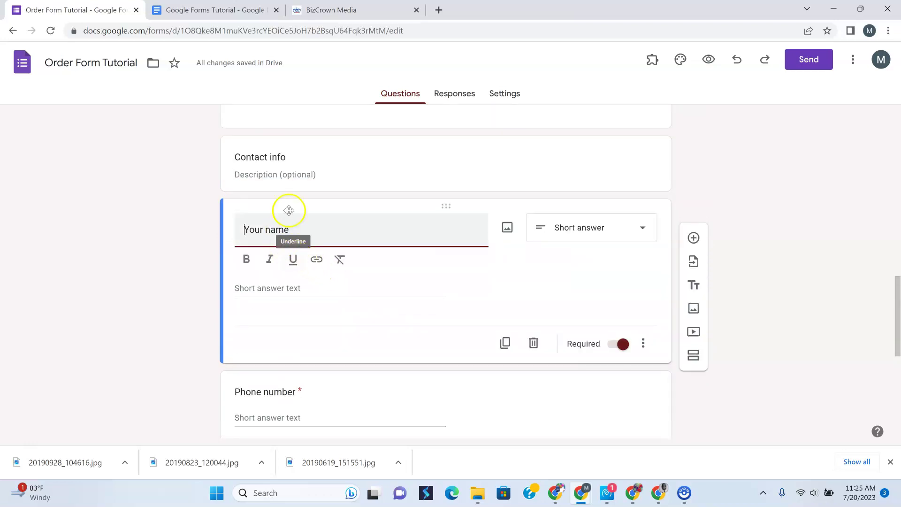
left_click(619, 347)
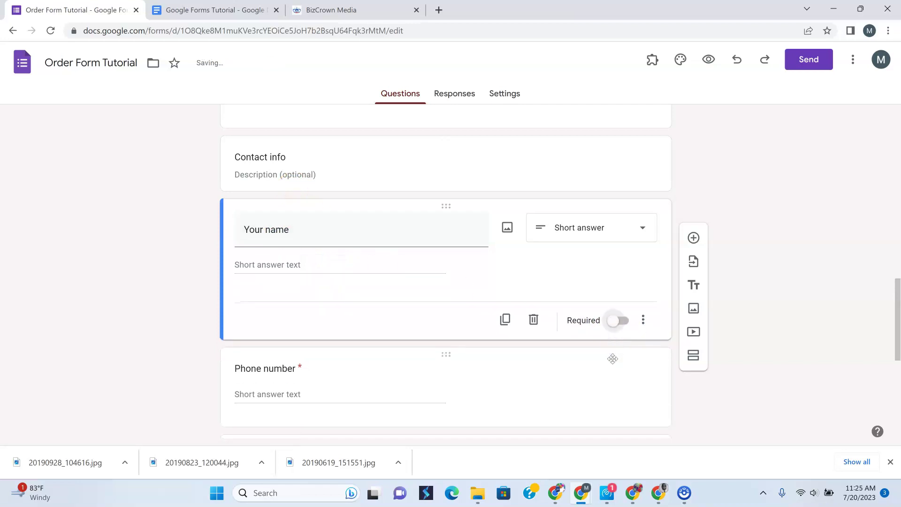
left_click(618, 324)
Check the Phone number question and turn Required on for the E-mail question
scroll(483, 352, "up", 2)
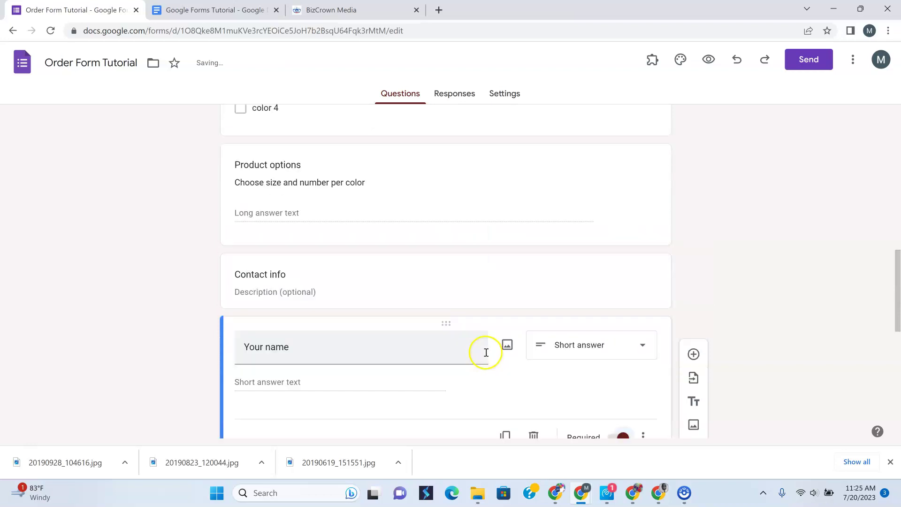
scroll(449, 364, "down", 2)
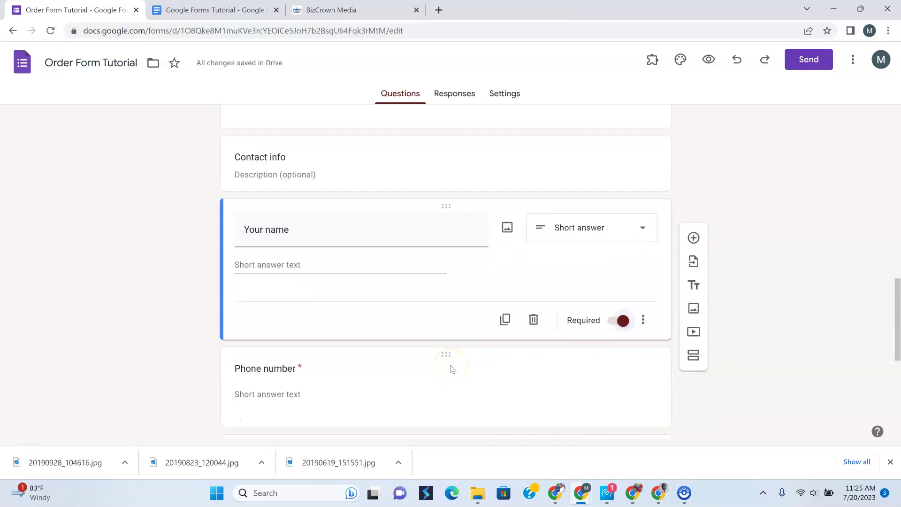
scroll(450, 366, "down", 2)
left_click(469, 276)
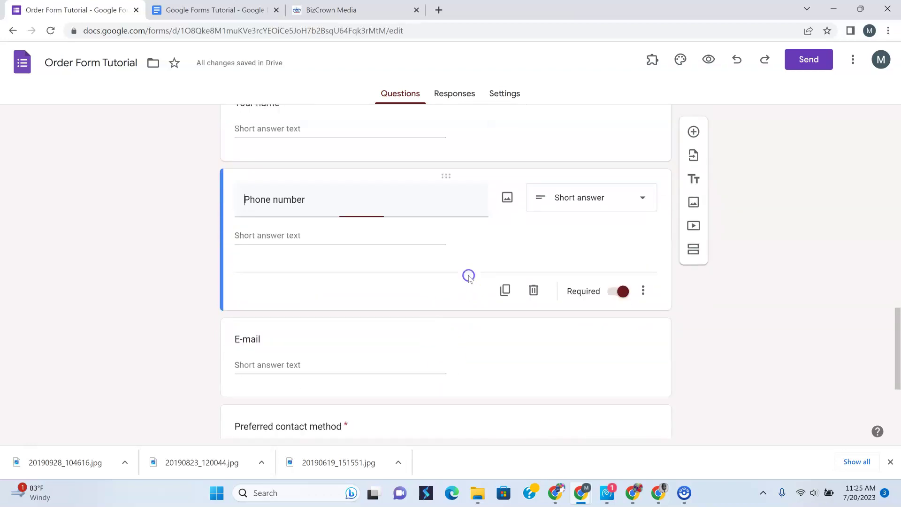
scroll(459, 295, "down", 2)
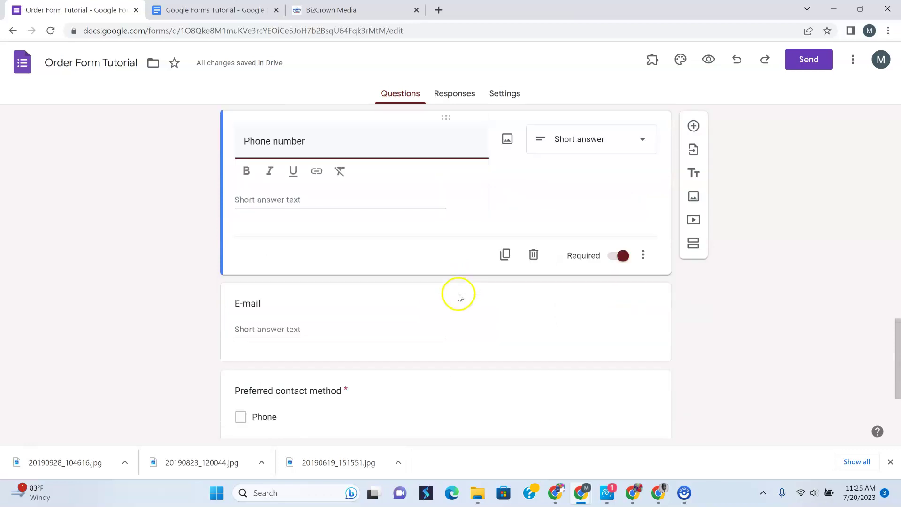
left_click(450, 271)
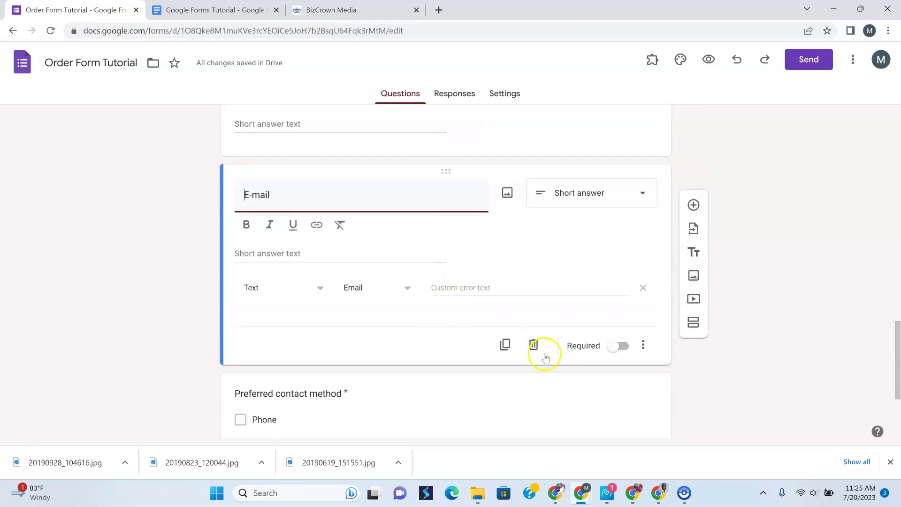
left_click(620, 345)
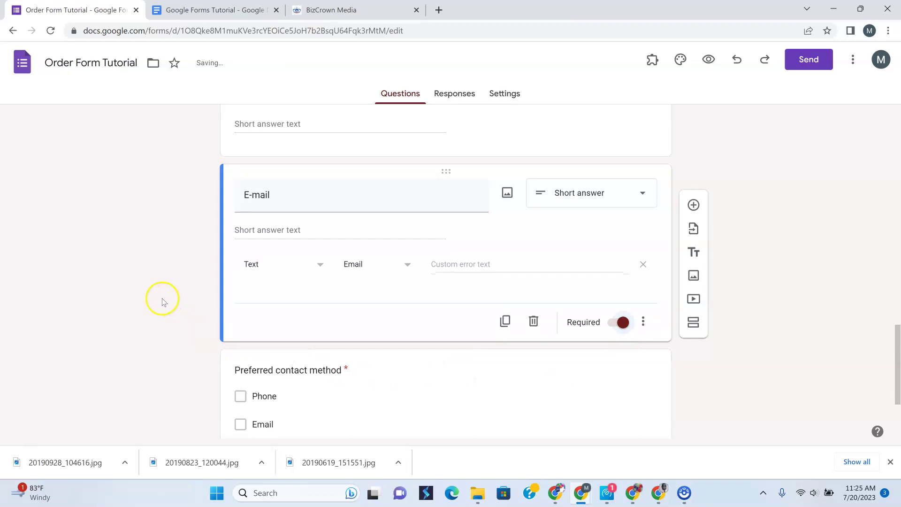
Review the Email answer choice of the Preferred contact method question
scroll(163, 300, "down", 3)
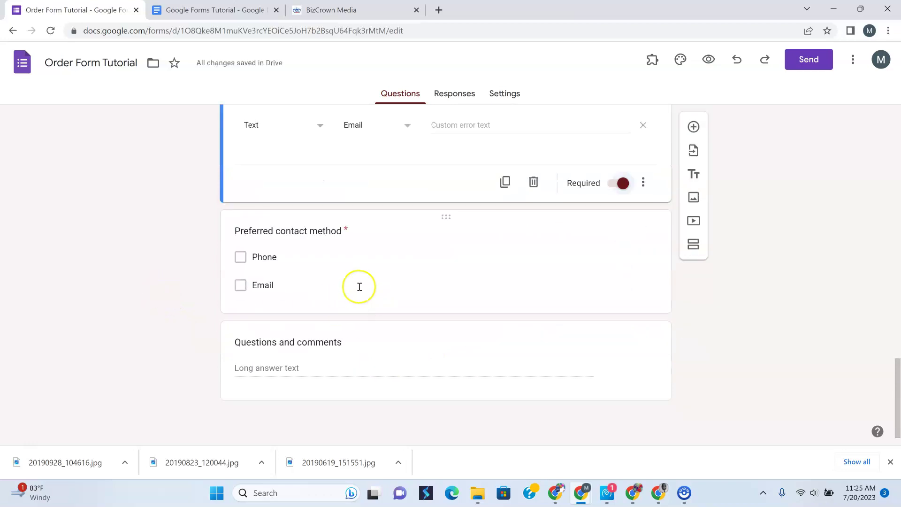
left_click(365, 244)
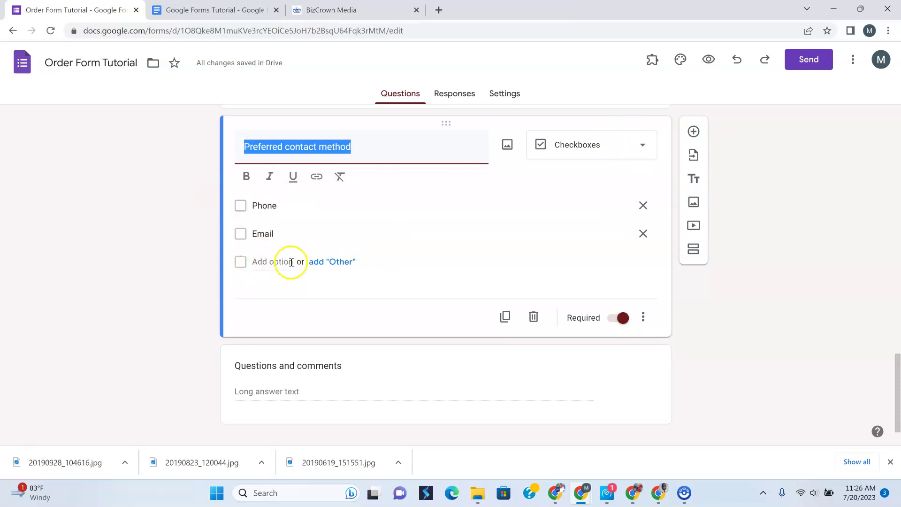
left_click(510, 238)
left_click(508, 254)
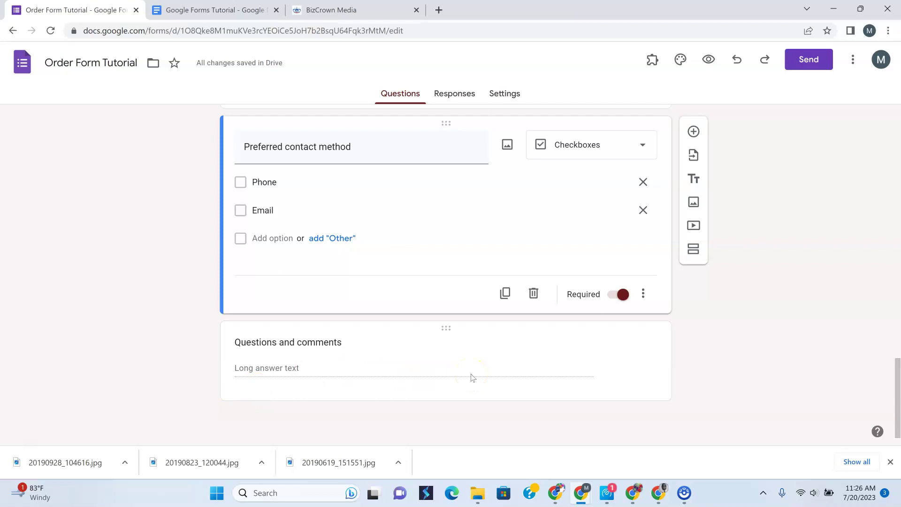
left_click(714, 337)
Scroll back up and select the What color(s) question card
scroll(708, 332, "up", 4)
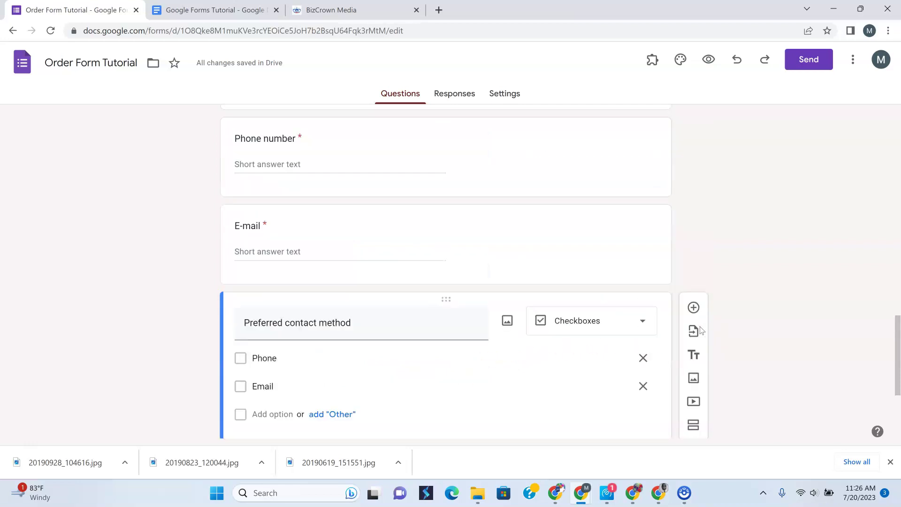
scroll(695, 331, "up", 15)
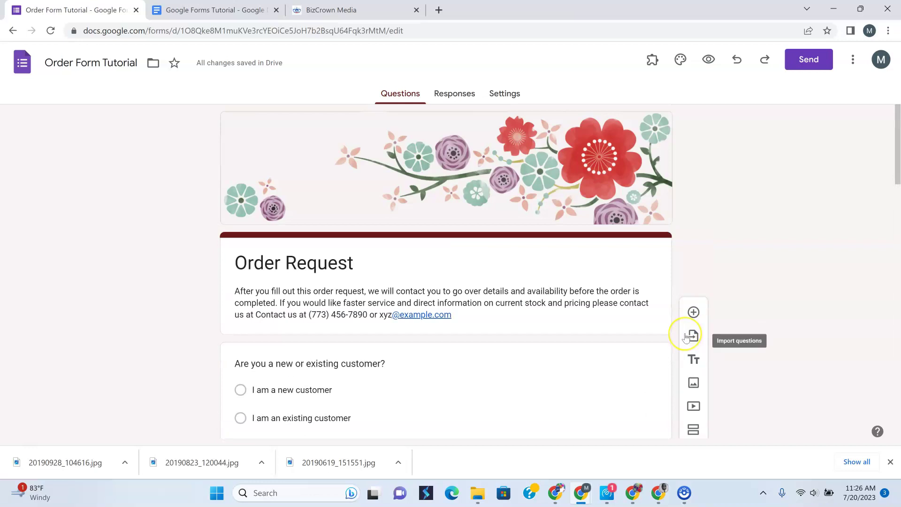
scroll(695, 329, "down", 9)
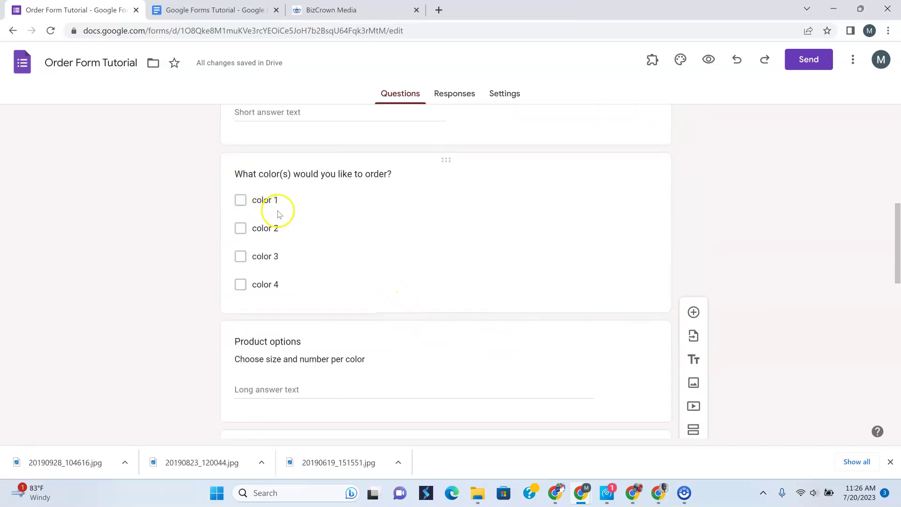
left_click(273, 178)
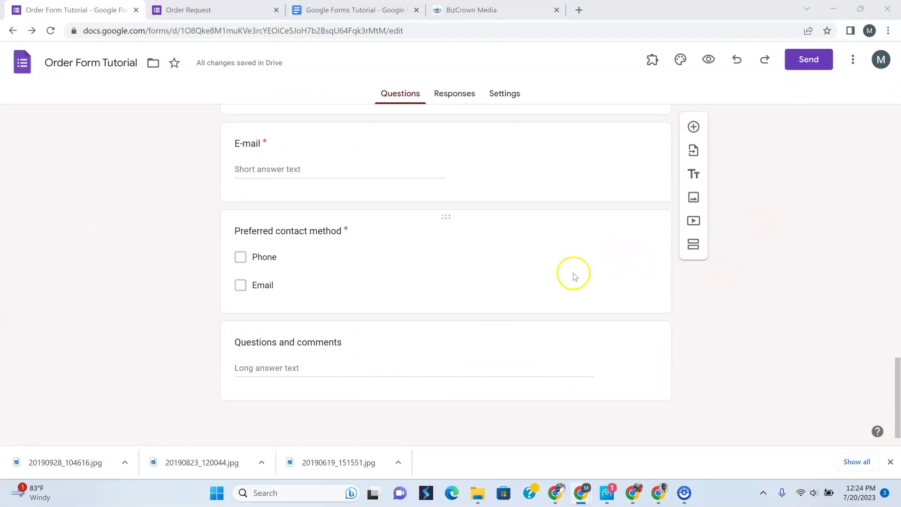
scroll(493, 328, "up", 20)
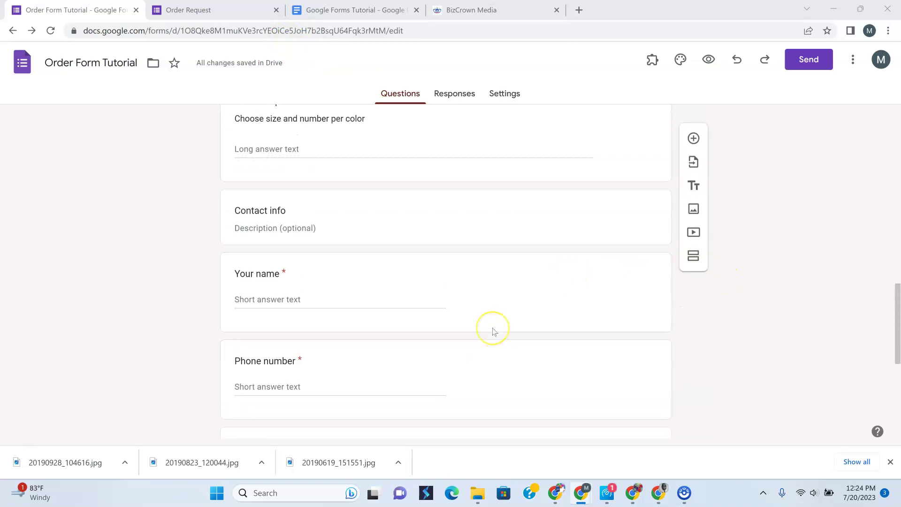
scroll(493, 332, "up", 2)
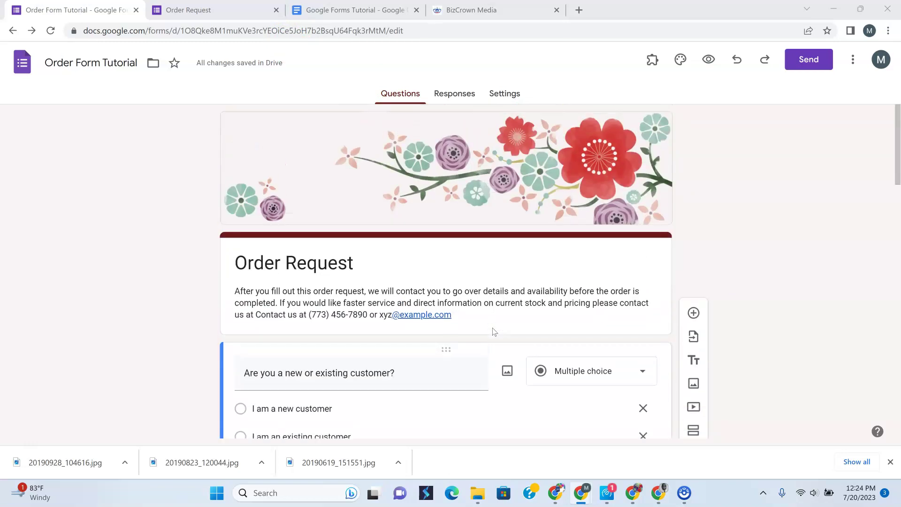
scroll(493, 332, "down", 6)
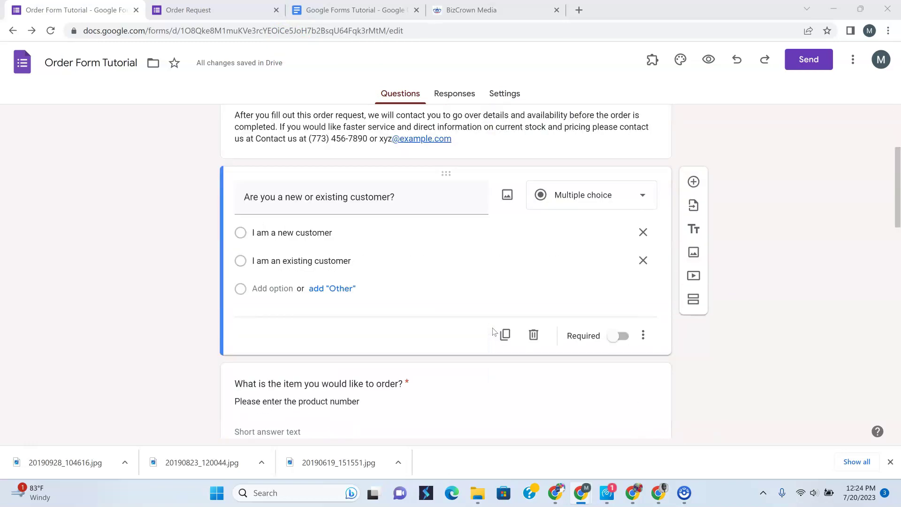
scroll(493, 331, "down", 3)
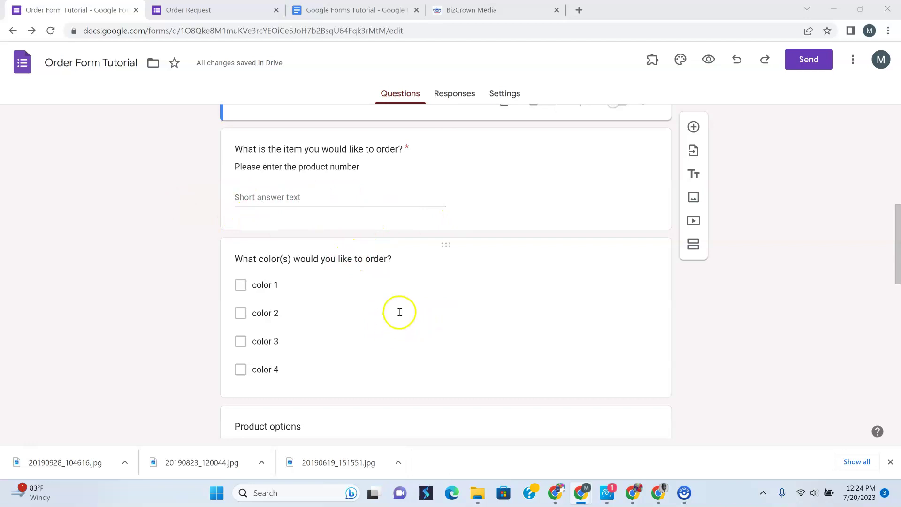
scroll(401, 312, "down", 4)
scroll(400, 311, "down", 5)
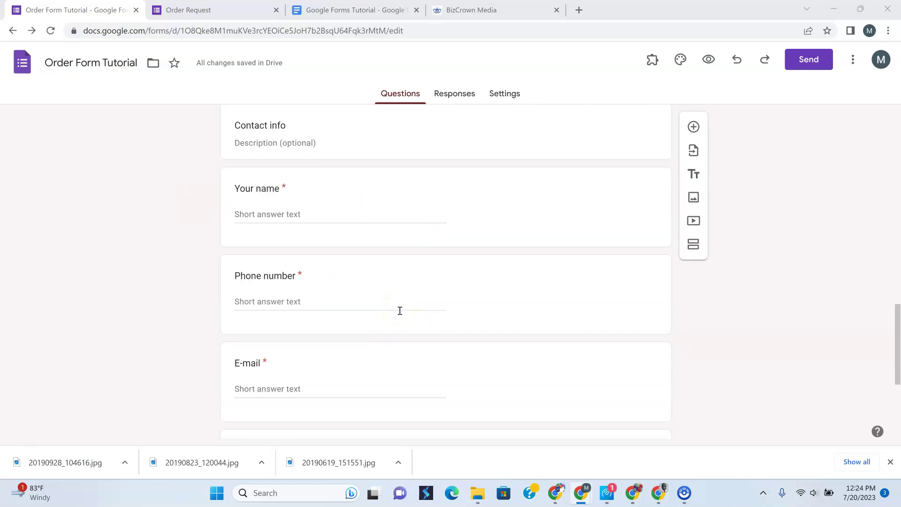
scroll(400, 311, "up", 10)
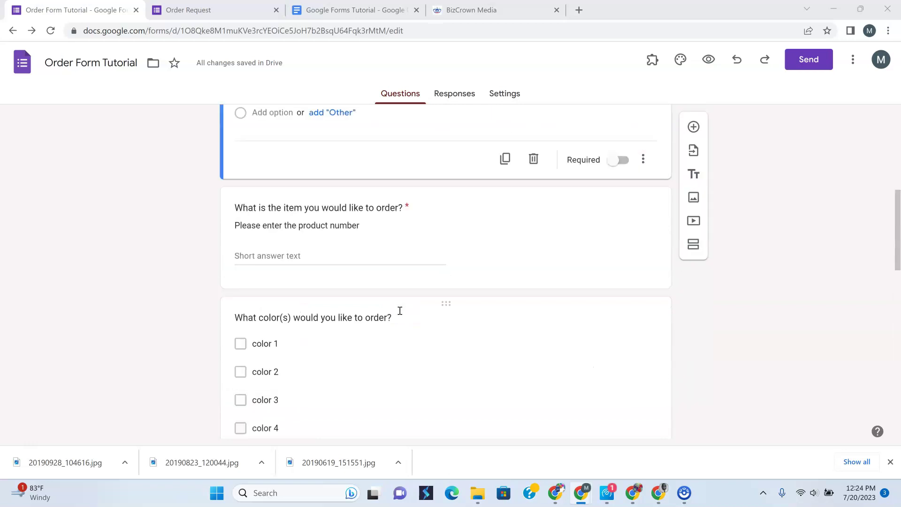
scroll(400, 311, "down", 9)
scroll(400, 310, "up", 5)
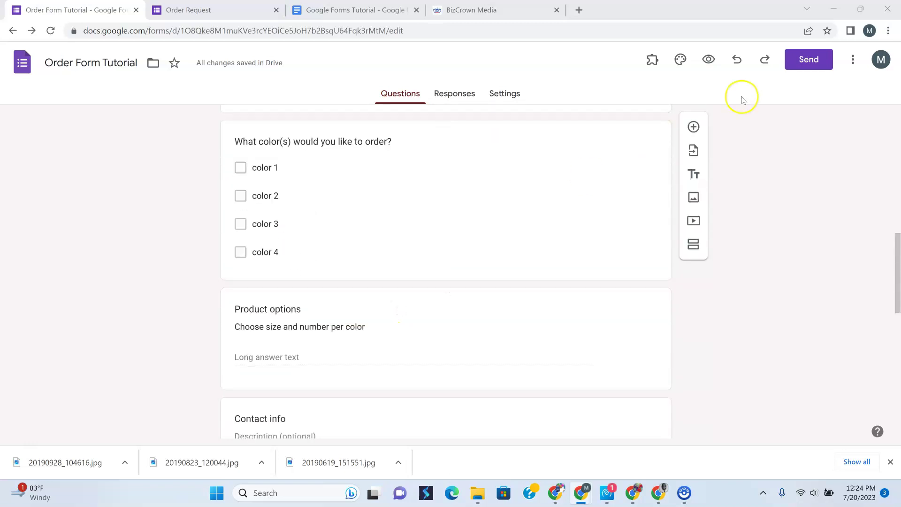
left_click(709, 61)
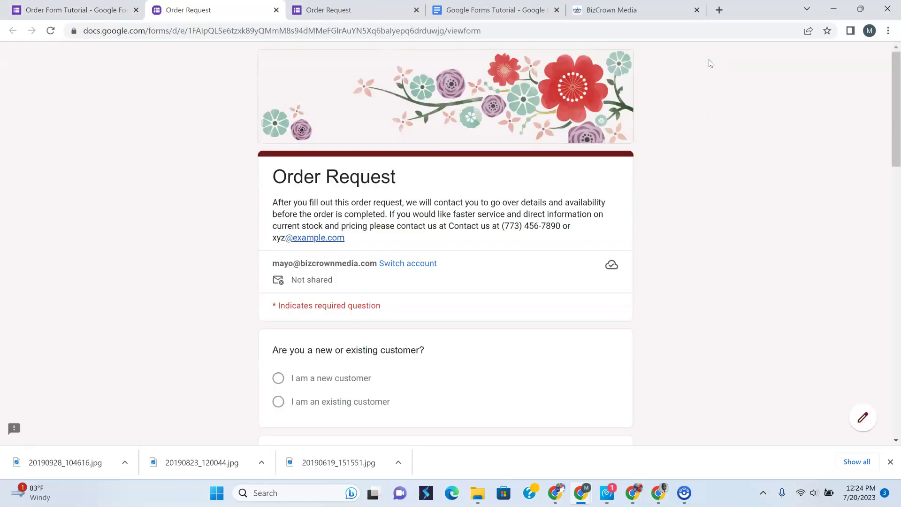
In the preview, leave the product number question blank to trigger its required-question warning
scroll(476, 209, "down", 20)
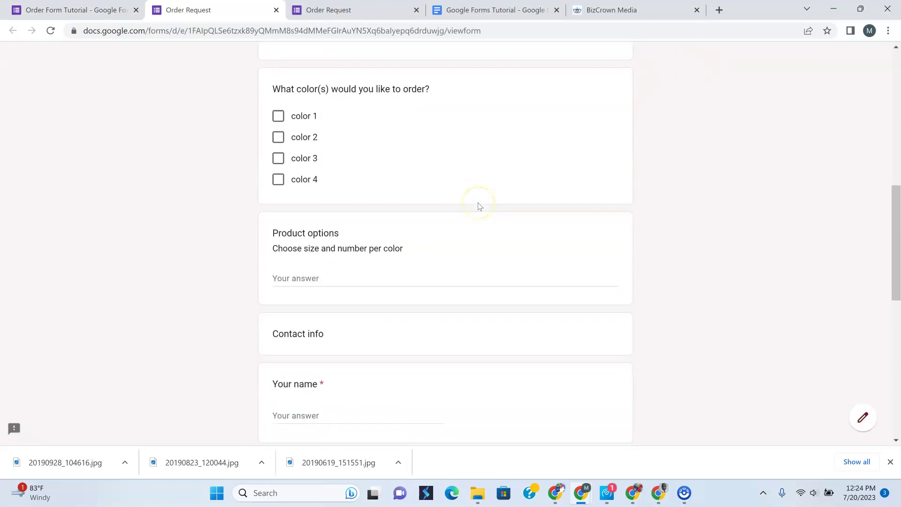
scroll(480, 205, "up", 20)
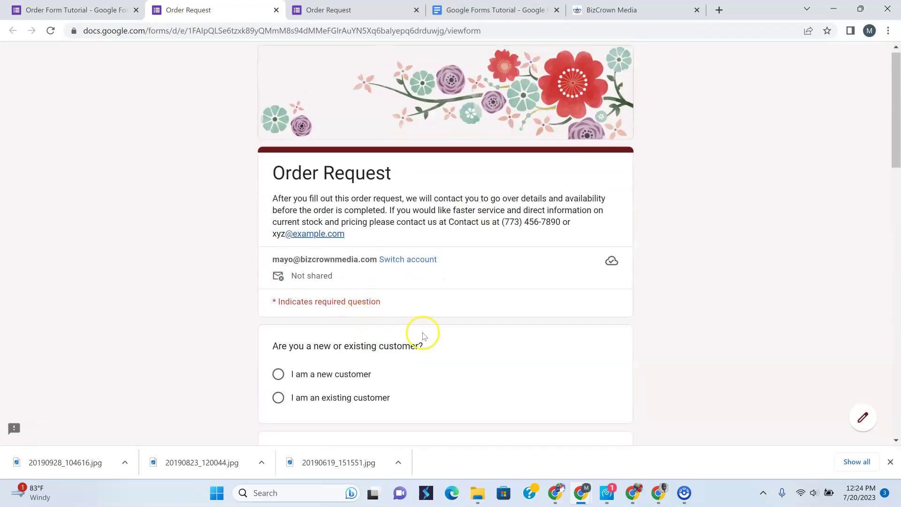
scroll(427, 304, "down", 2)
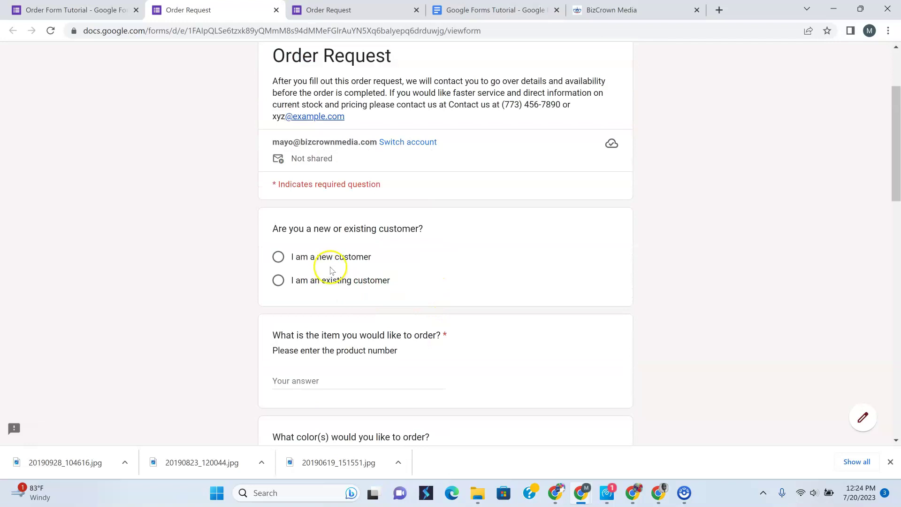
scroll(403, 279, "down", 3)
left_click(298, 204)
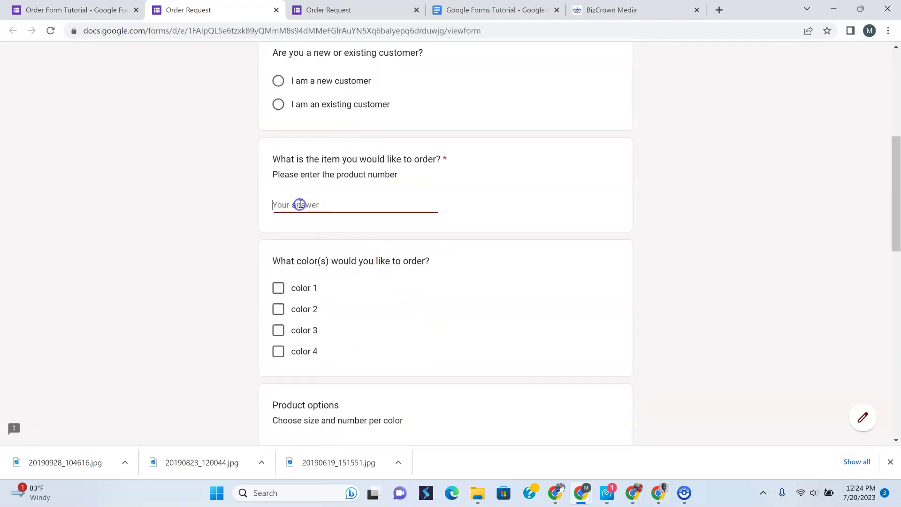
left_click(278, 288)
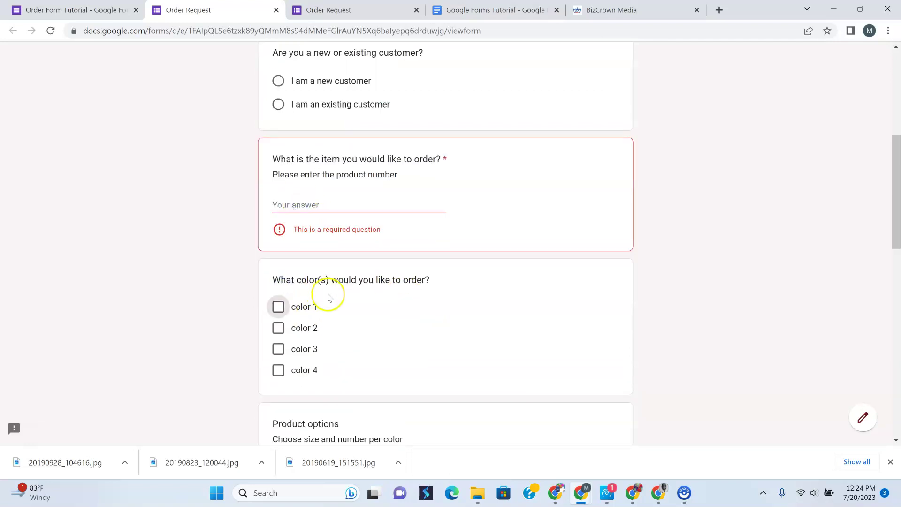
Scroll through the rest of the preview and return to the form editor tab
scroll(346, 311, "down", 2)
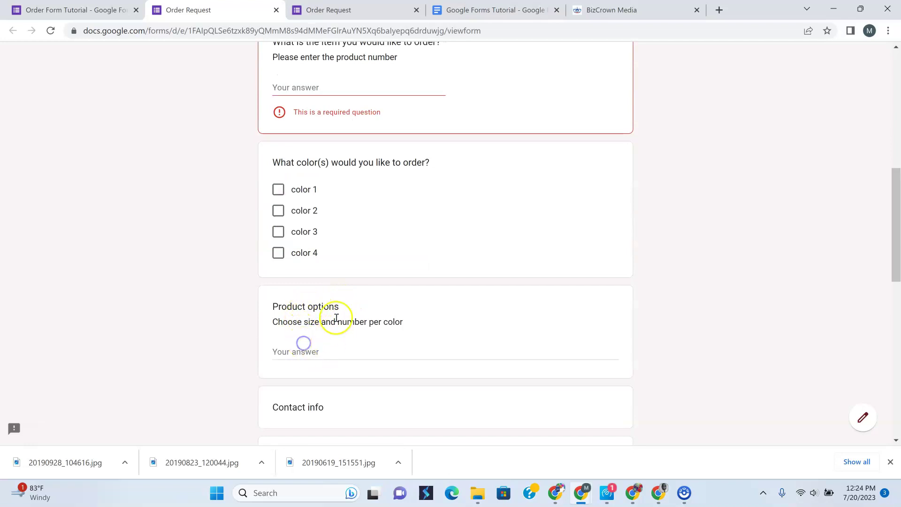
scroll(303, 343, "down", 3)
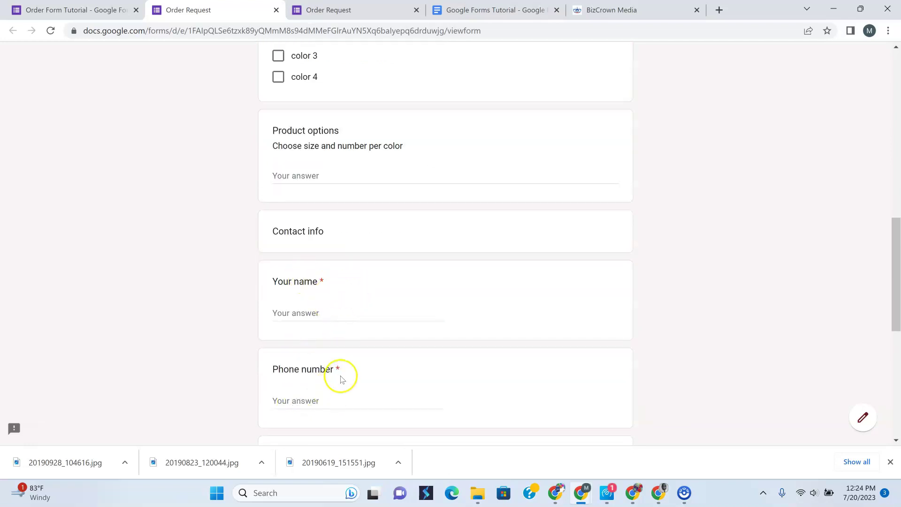
scroll(338, 356, "down", 3)
scroll(349, 306, "down", 2)
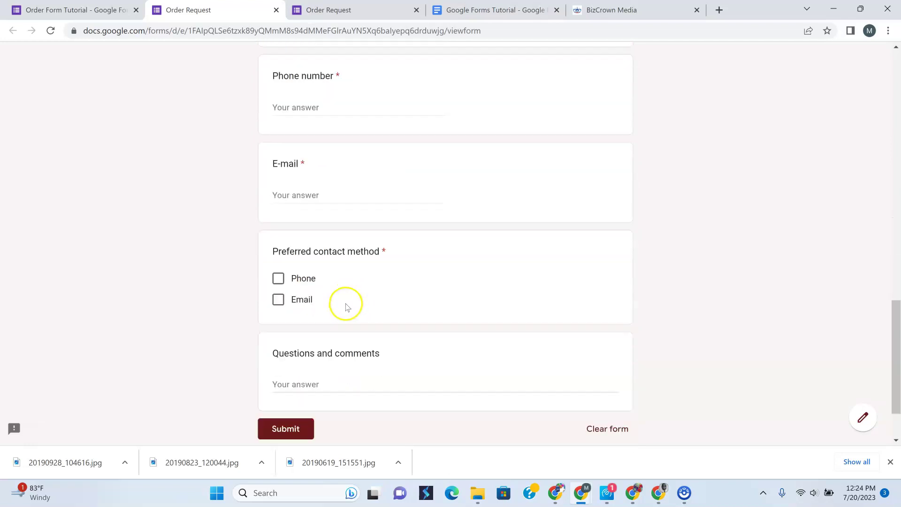
scroll(346, 302, "up", 13)
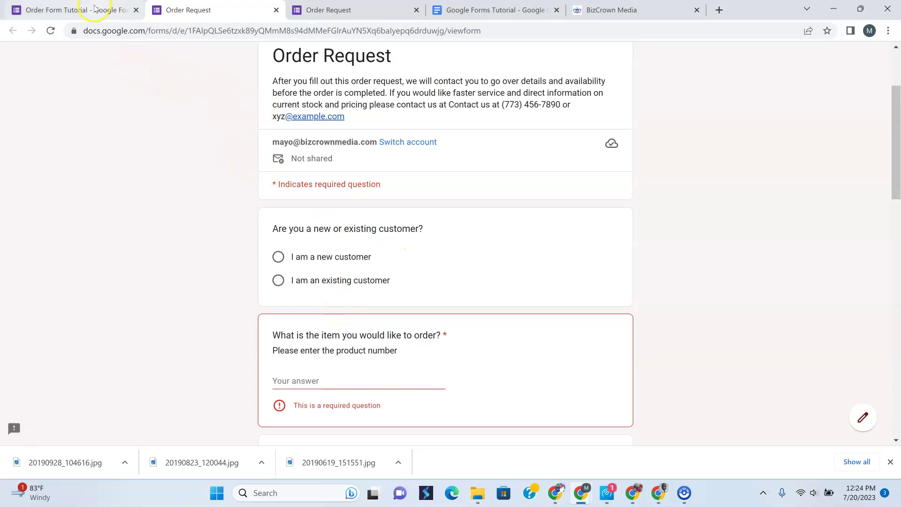
left_click(75, 10)
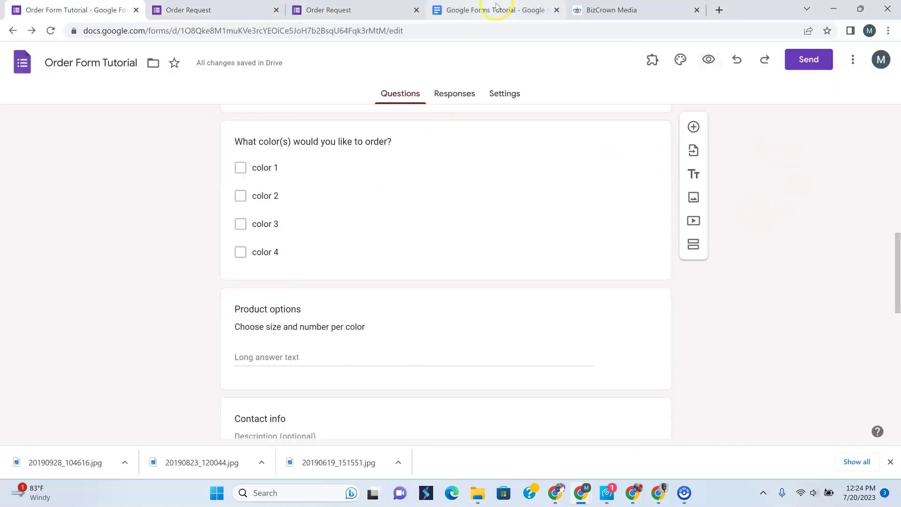
Close the duplicate Order Request preview, check the tutorial doc, and return to Order Form Tutorial
left_click(224, 14)
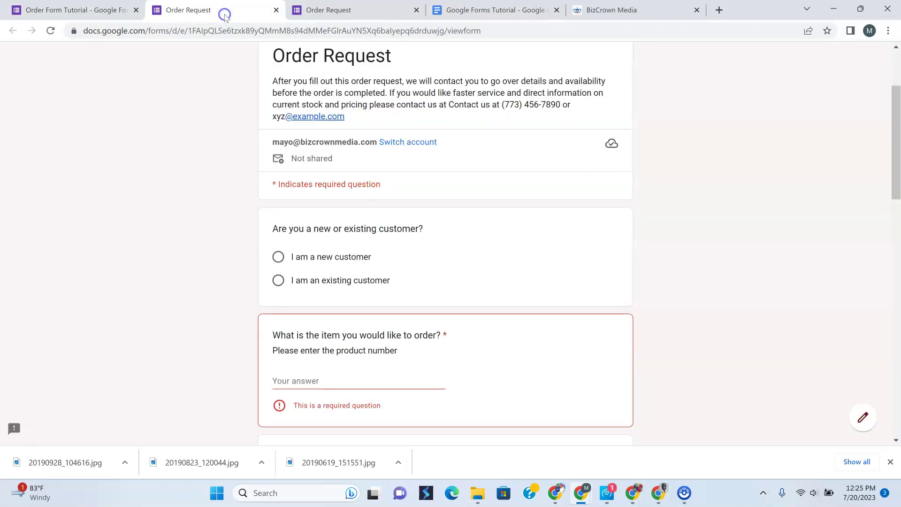
left_click(277, 10)
left_click(300, 11)
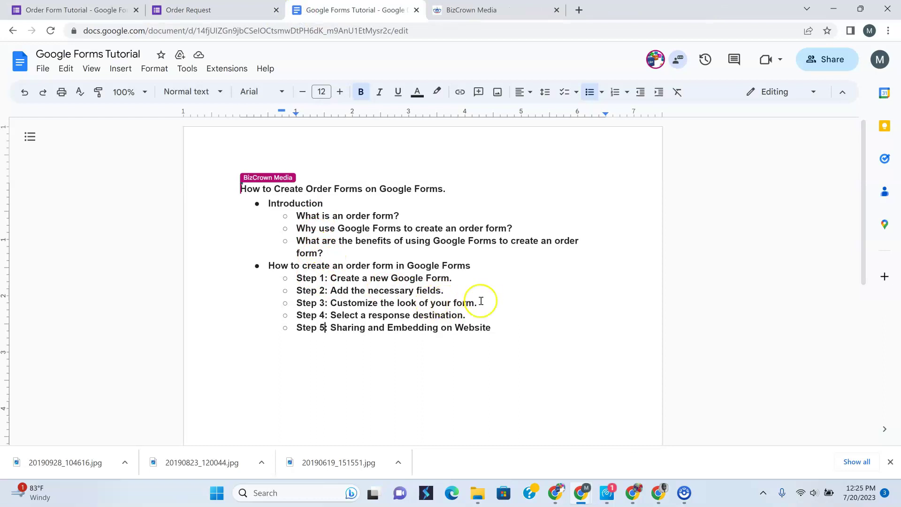
left_click(84, 11)
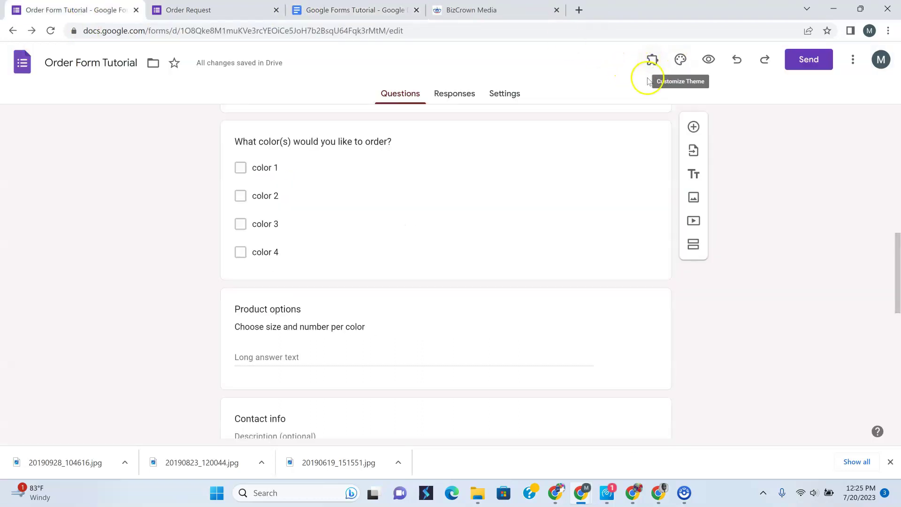
In the theme panel, swap the floral header for the first Work and School image, the dark blue light-streak one
scroll(558, 228, "up", 8)
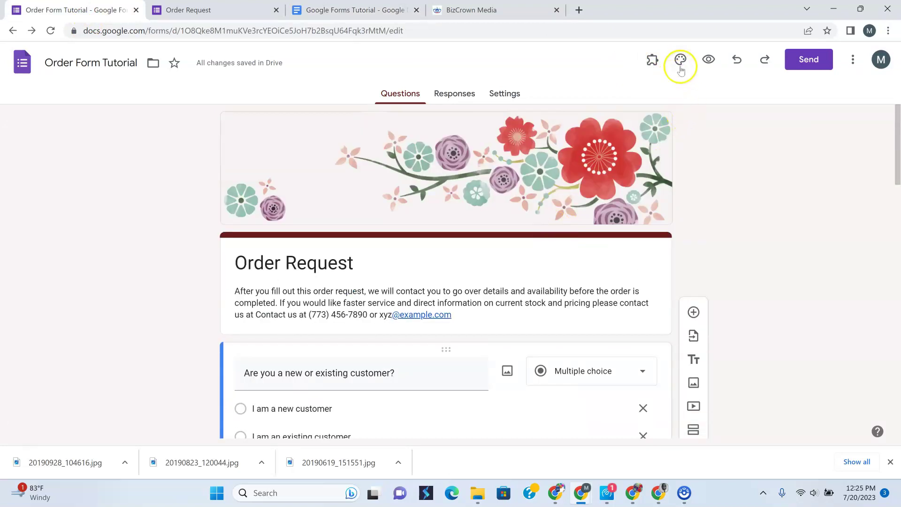
left_click(681, 60)
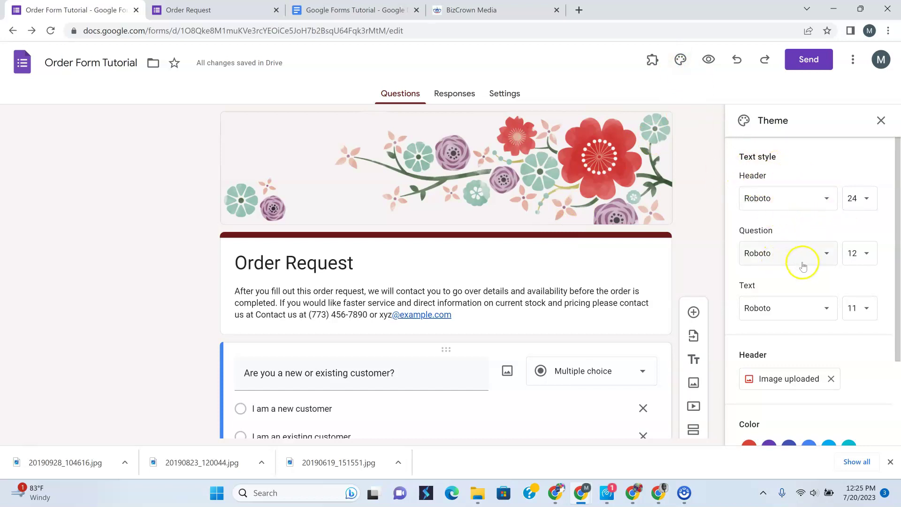
scroll(798, 270, "down", 1)
scroll(796, 271, "up", 1)
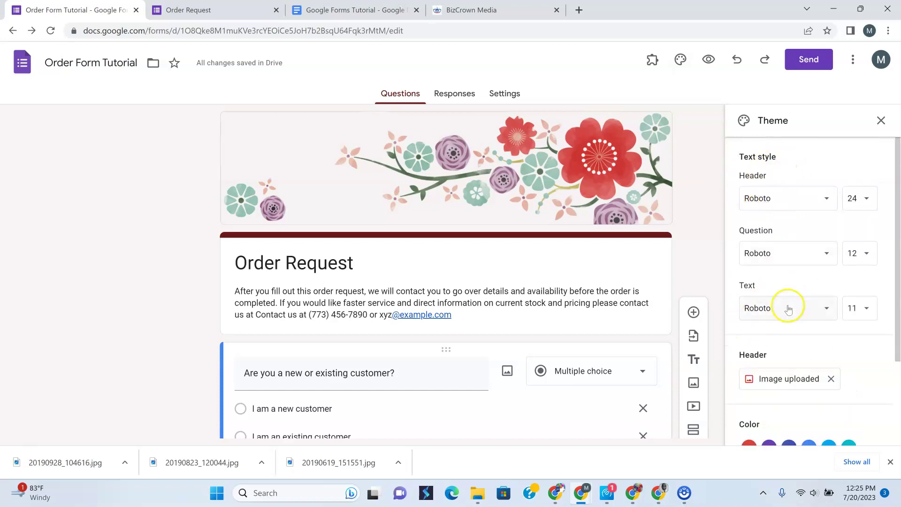
scroll(769, 270, "down", 3)
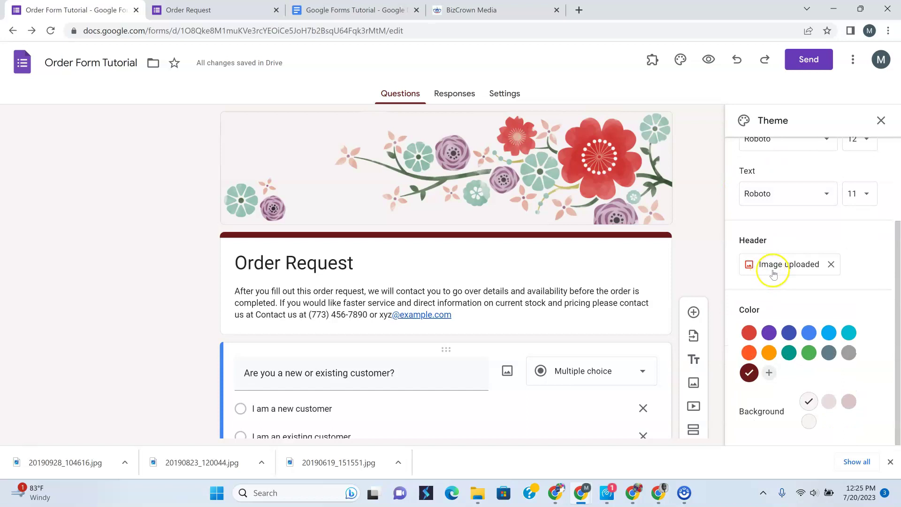
left_click(831, 264)
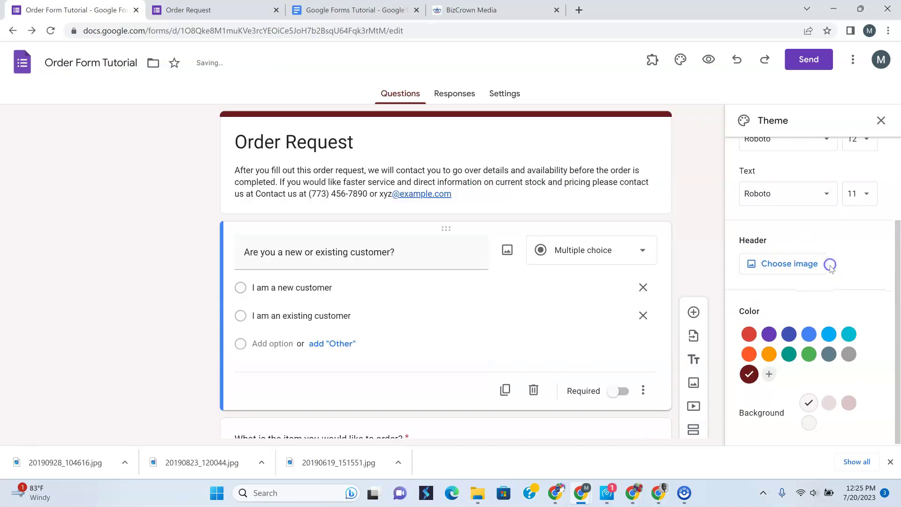
left_click(785, 266)
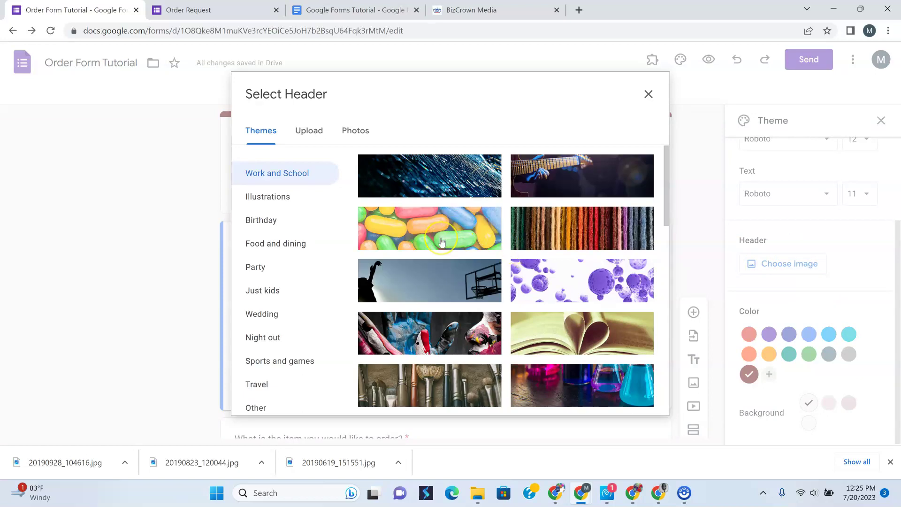
left_click(428, 188)
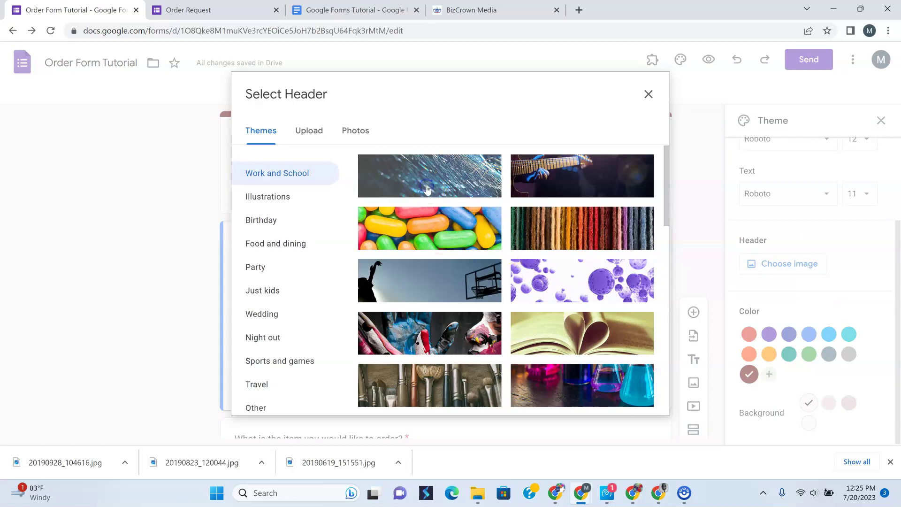
left_click(630, 402)
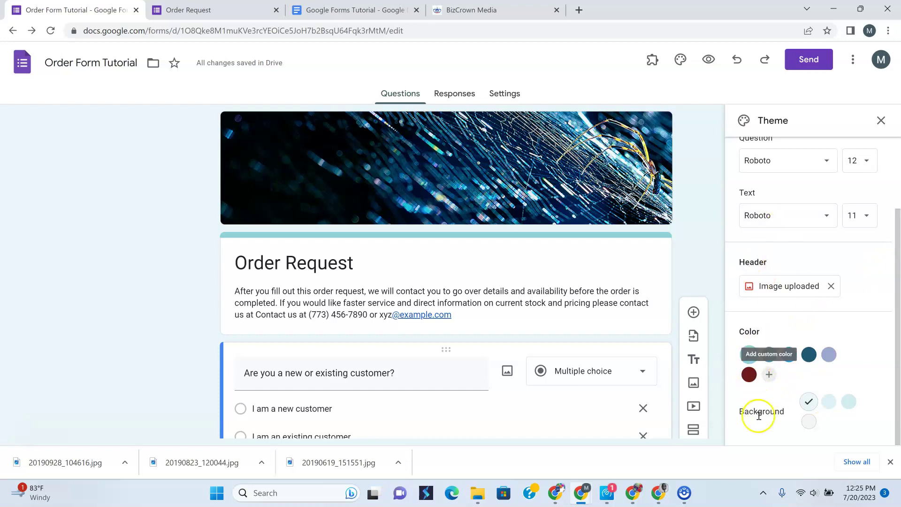
Set the theme colour to dark teal and the background to the darkest grey-blue
left_click(809, 355)
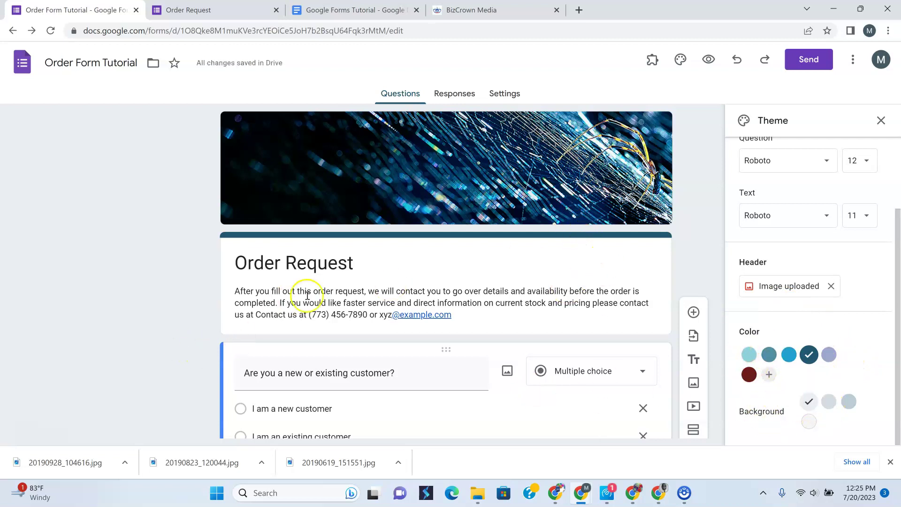
scroll(364, 303, "down", 8)
scroll(365, 304, "up", 3)
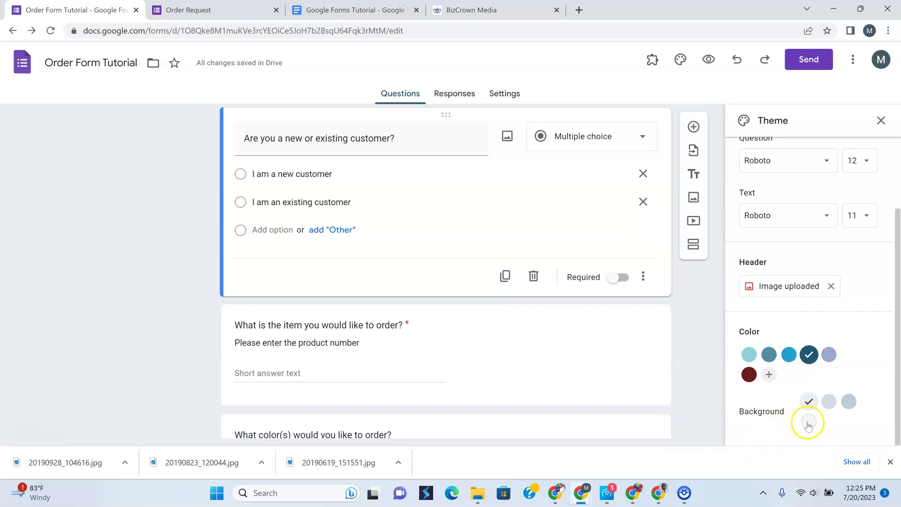
left_click(830, 401)
left_click(849, 401)
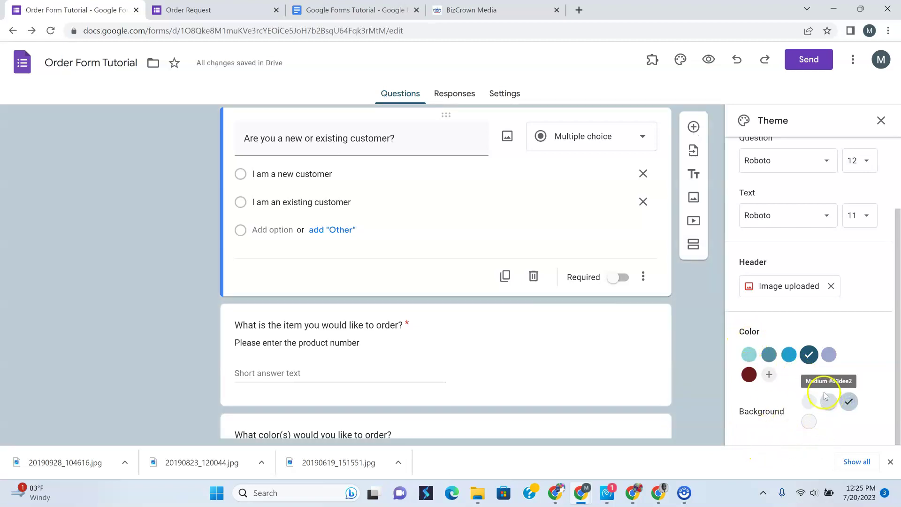
Go to the form's Responses page
scroll(826, 396, "up", 2)
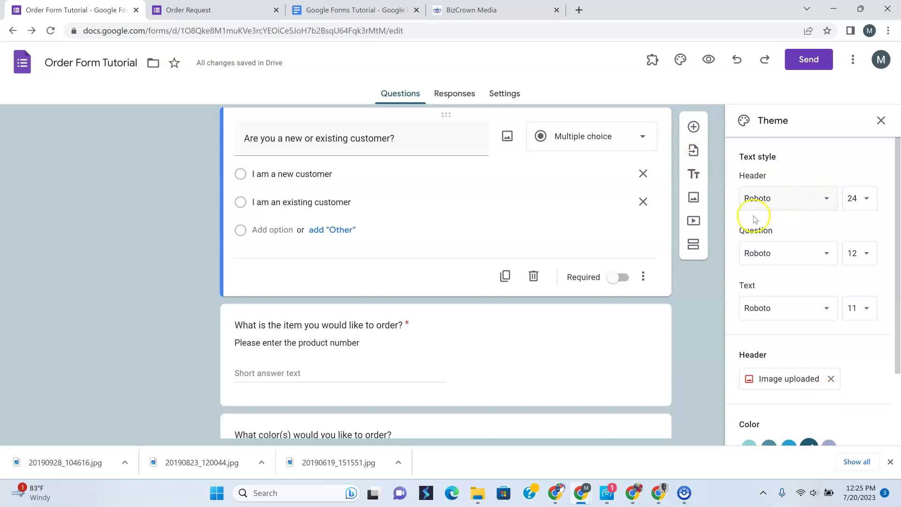
scroll(831, 328, "down", 2)
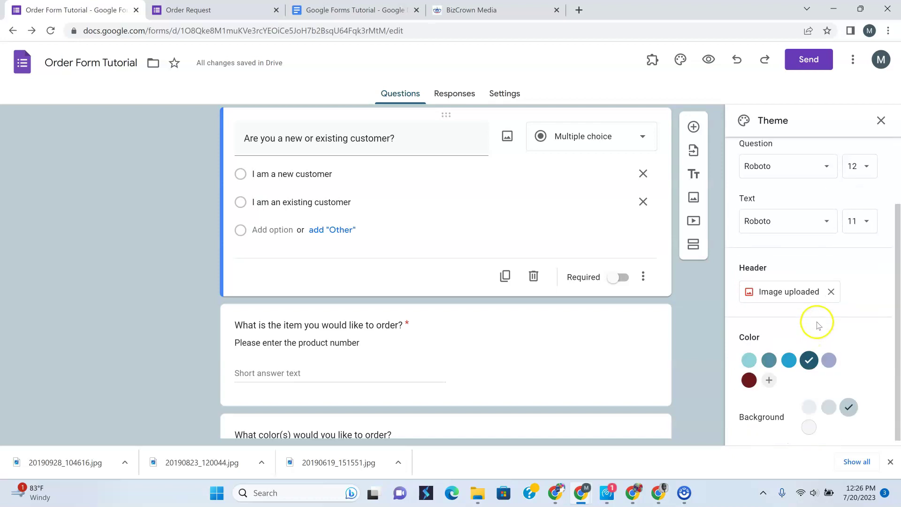
scroll(461, 213, "up", 5)
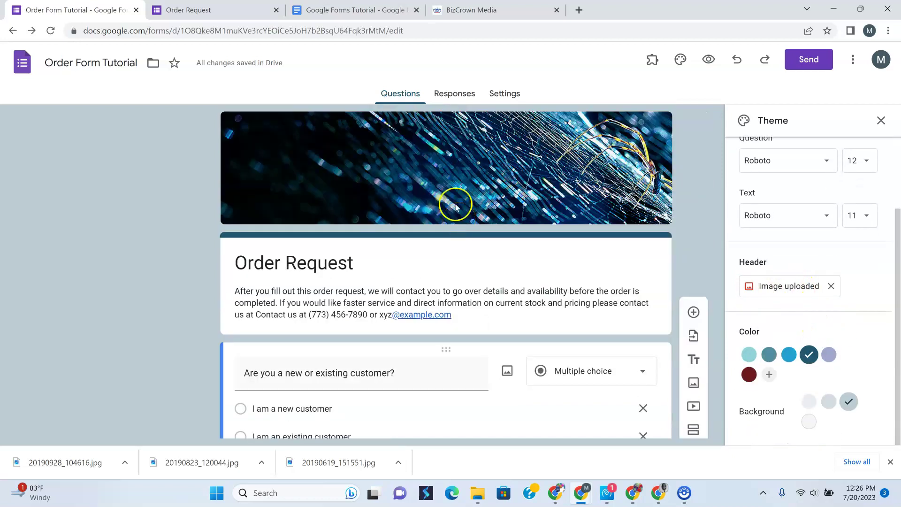
left_click(449, 95)
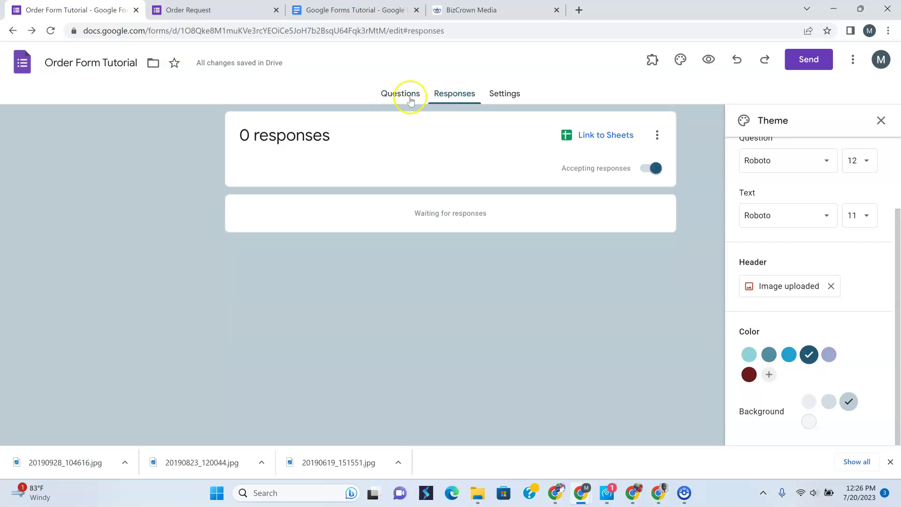
Open the form's Settings page and scroll down to the Responses section
left_click(409, 95)
left_click(442, 98)
left_click(514, 96)
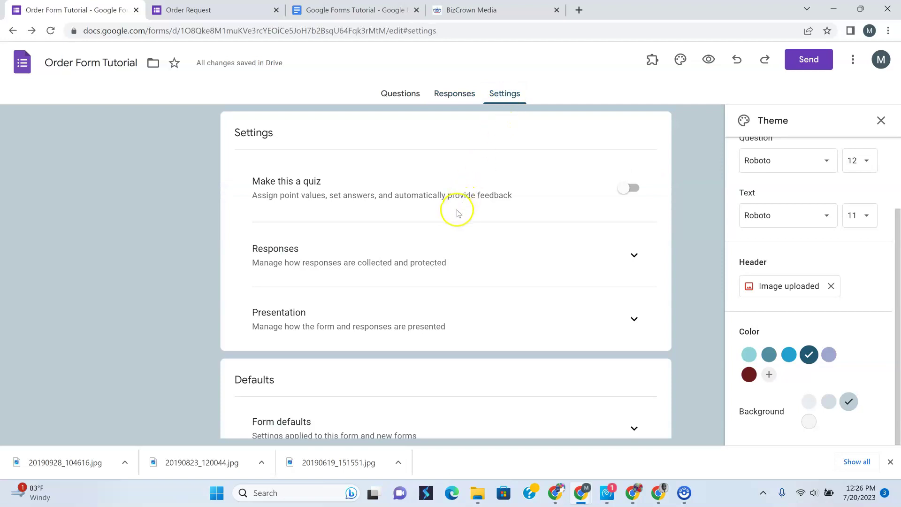
scroll(445, 199, "down", 1)
scroll(444, 197, "up", 1)
scroll(444, 197, "down", 1)
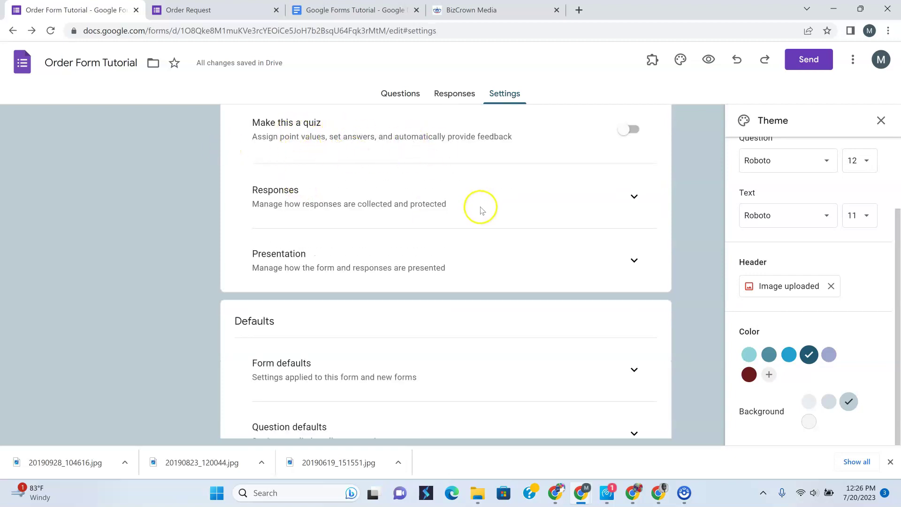
Expand the Responses settings and set Collect email addresses to Responder input
left_click(636, 197)
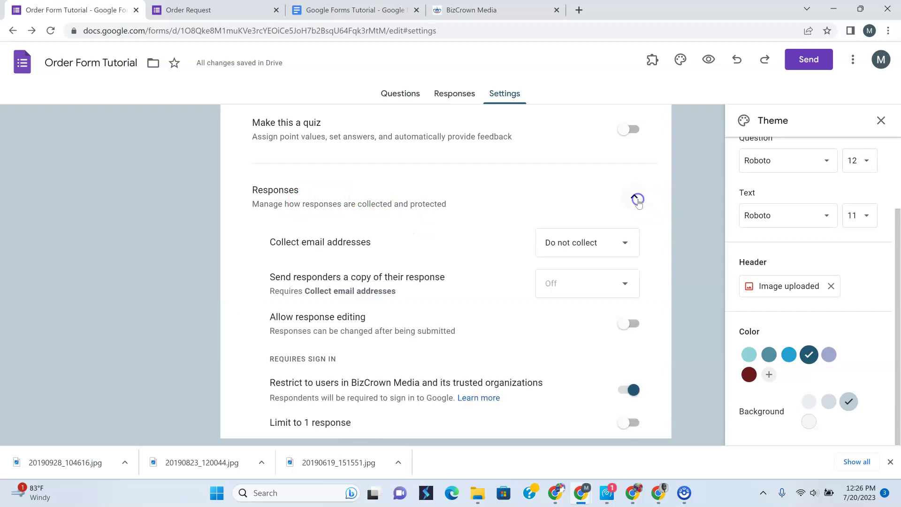
left_click(486, 234)
scroll(486, 234, "down", 3)
scroll(484, 238, "up", 1)
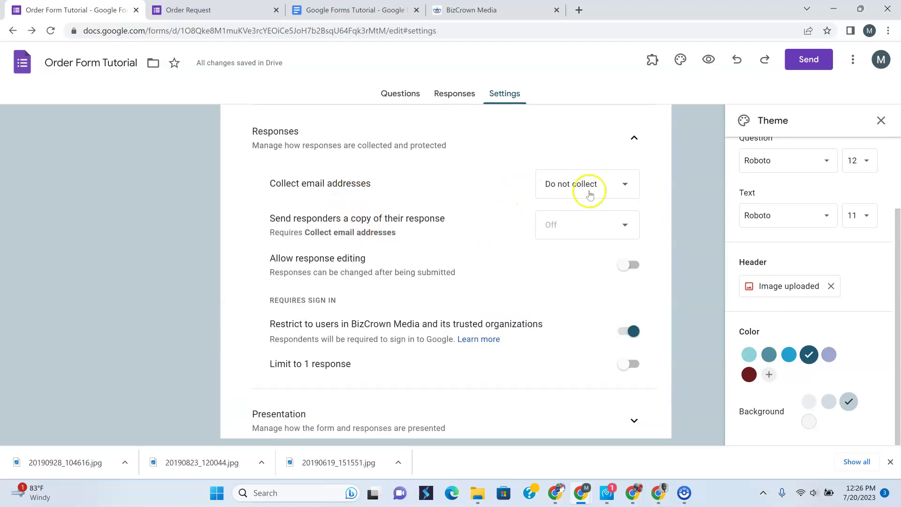
left_click(623, 189)
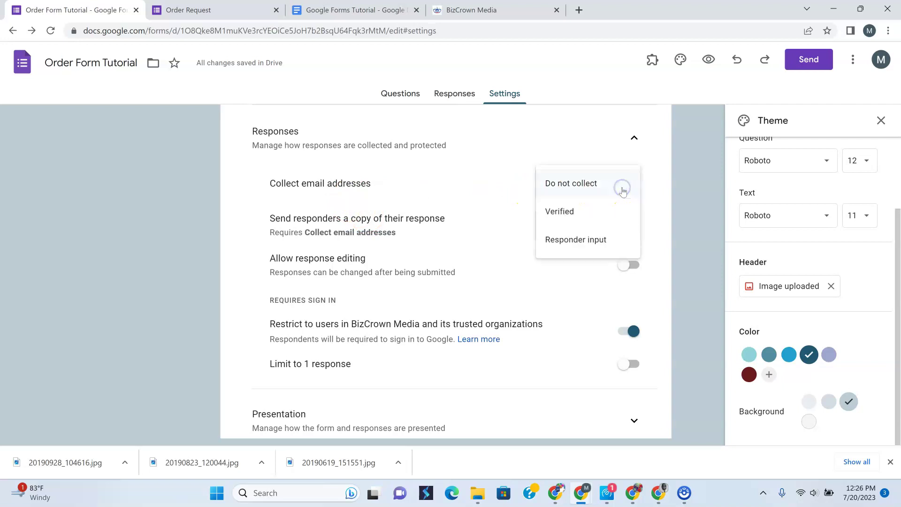
left_click(584, 219)
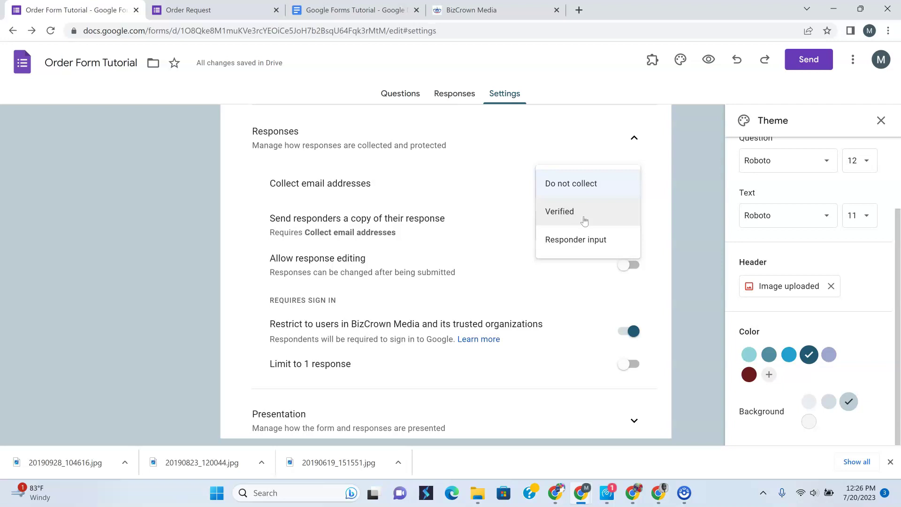
left_click(582, 240)
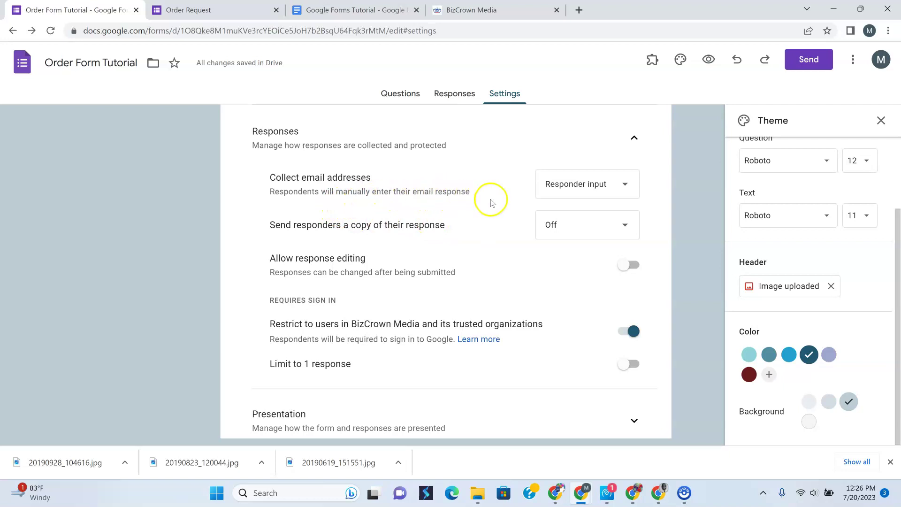
Cycle the email collection setting through Verified, Do not collect and Responder input
left_click(624, 187)
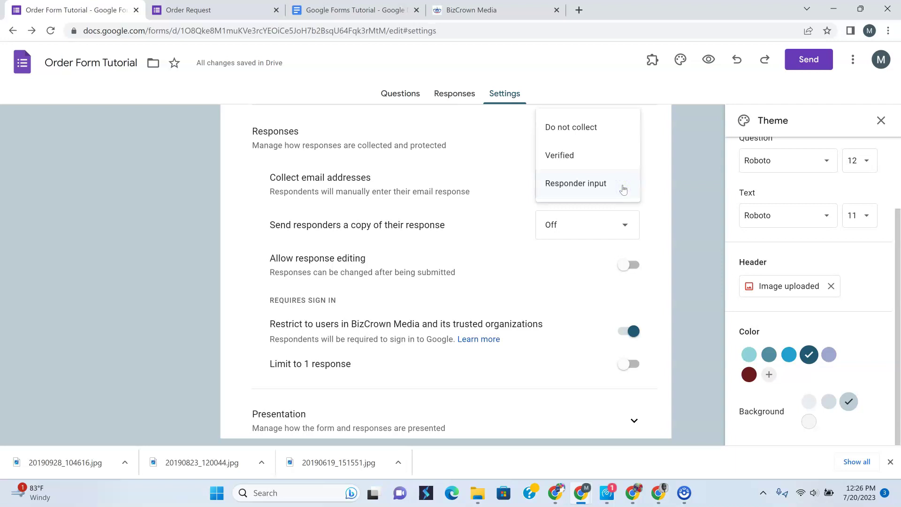
left_click(594, 165)
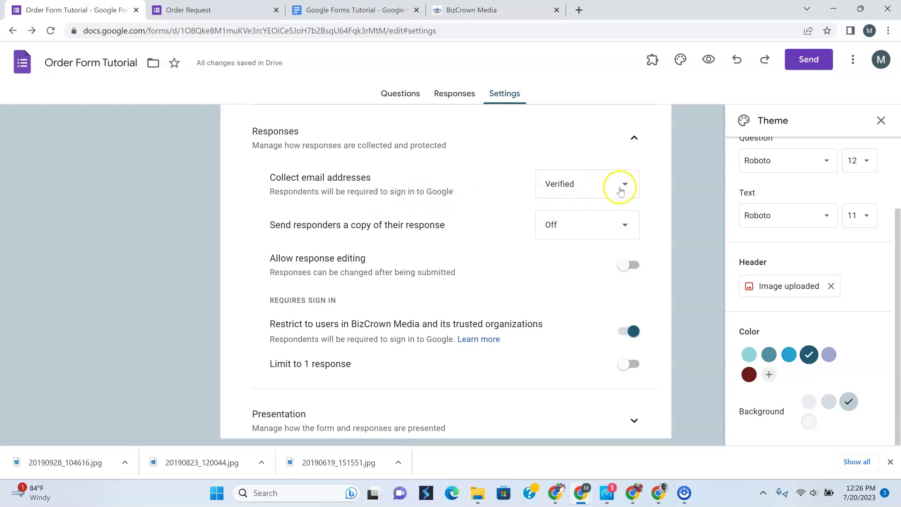
left_click(633, 185)
left_click(603, 155)
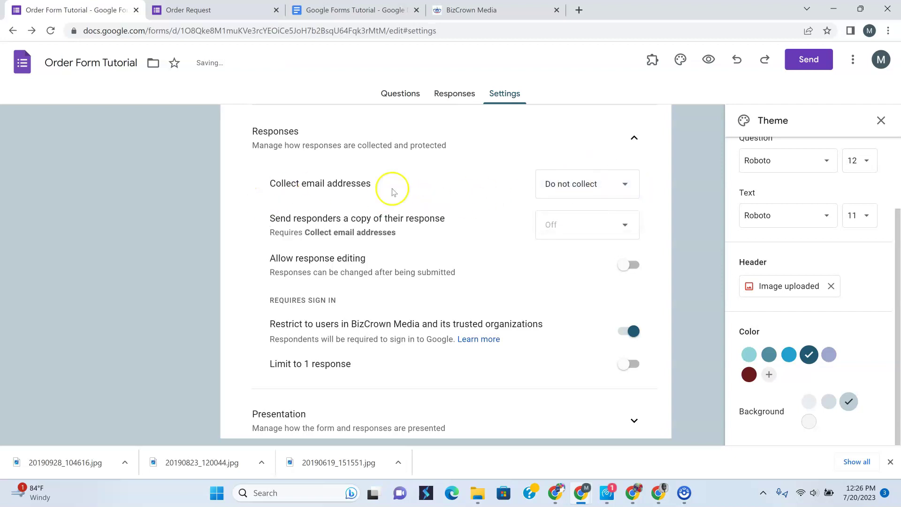
left_click(610, 191)
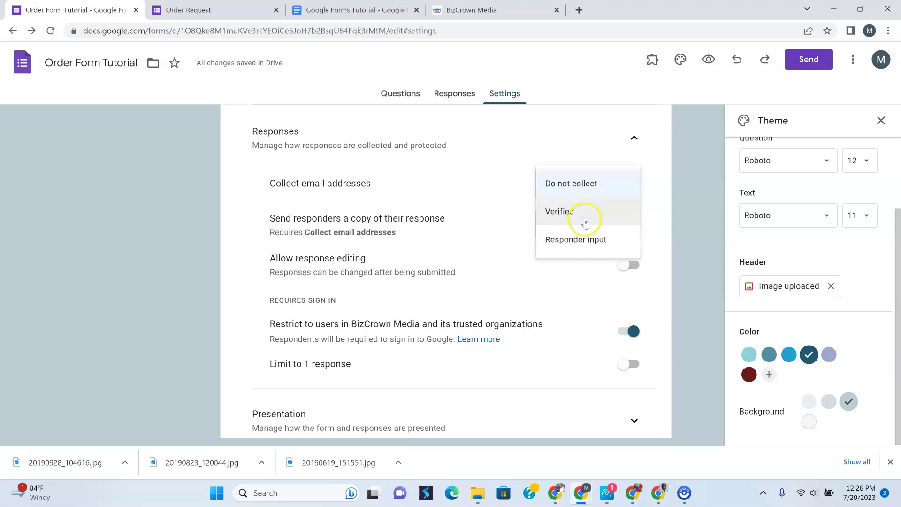
left_click(575, 237)
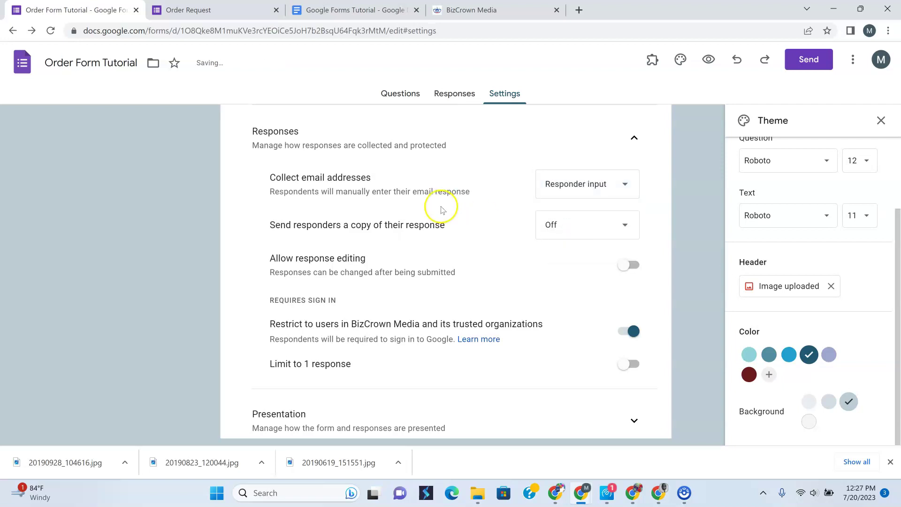
left_click(620, 184)
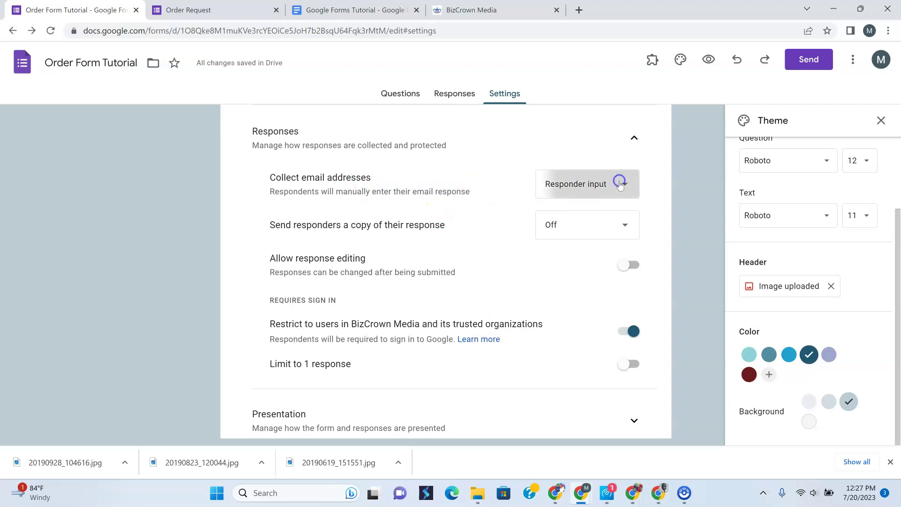
left_click(565, 153)
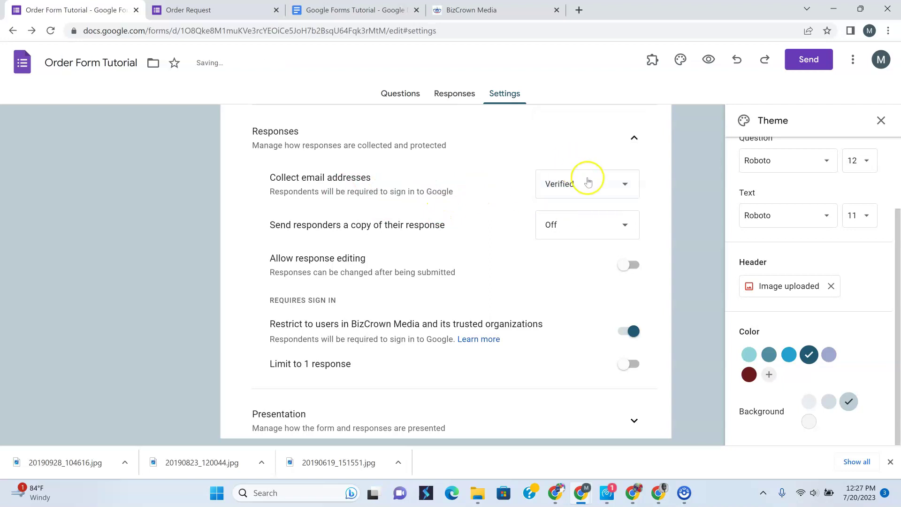
left_click(624, 187)
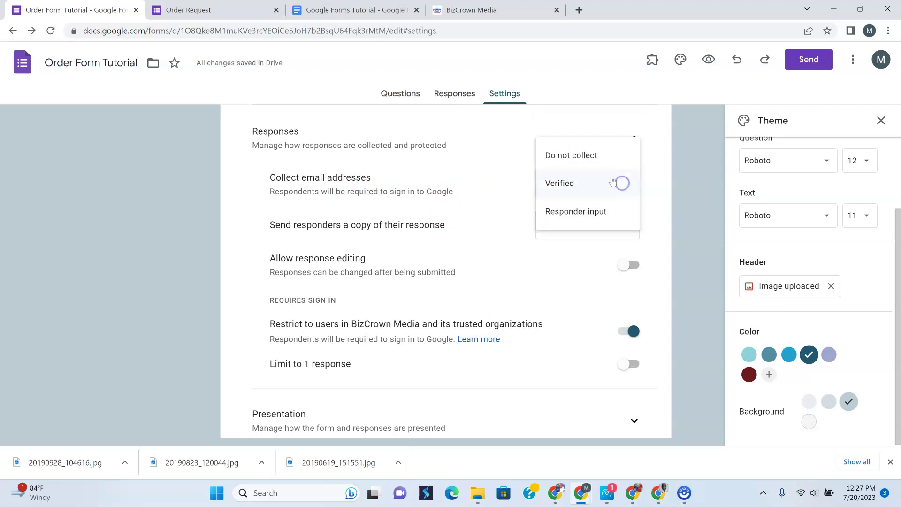
left_click(578, 151)
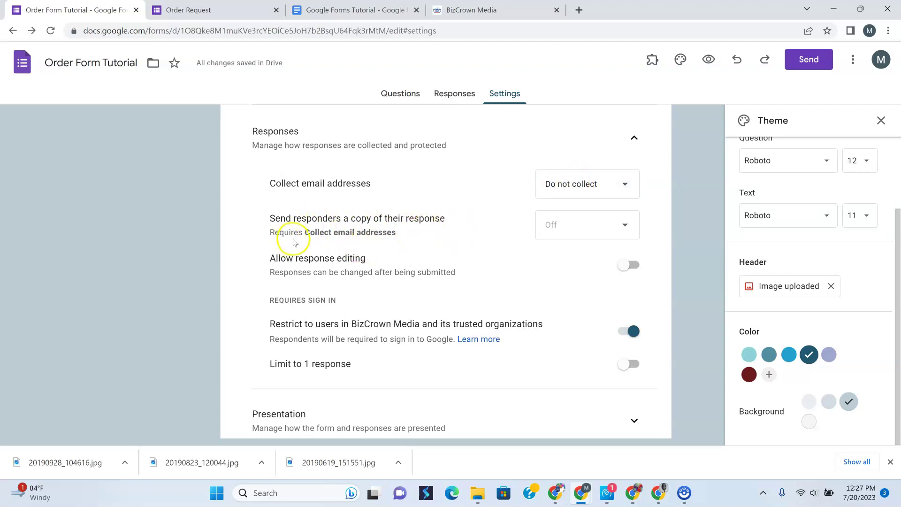
Try Verified once more, then settle email collection back on Responder input
left_click(633, 230)
left_click(624, 182)
left_click(511, 269)
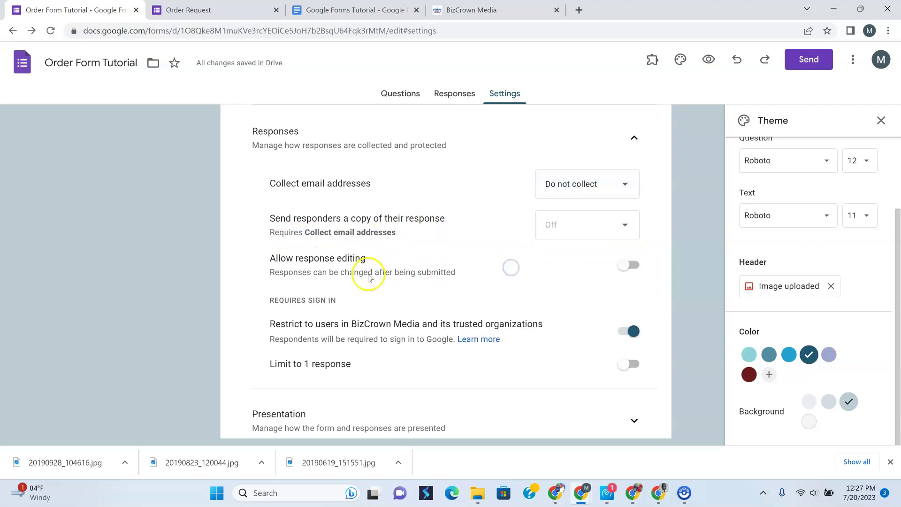
left_click(627, 184)
left_click(590, 212)
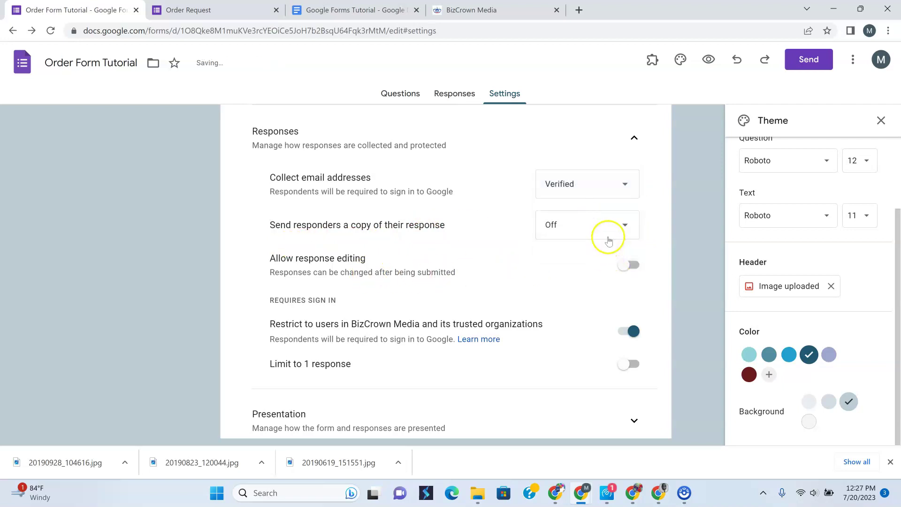
left_click(614, 192)
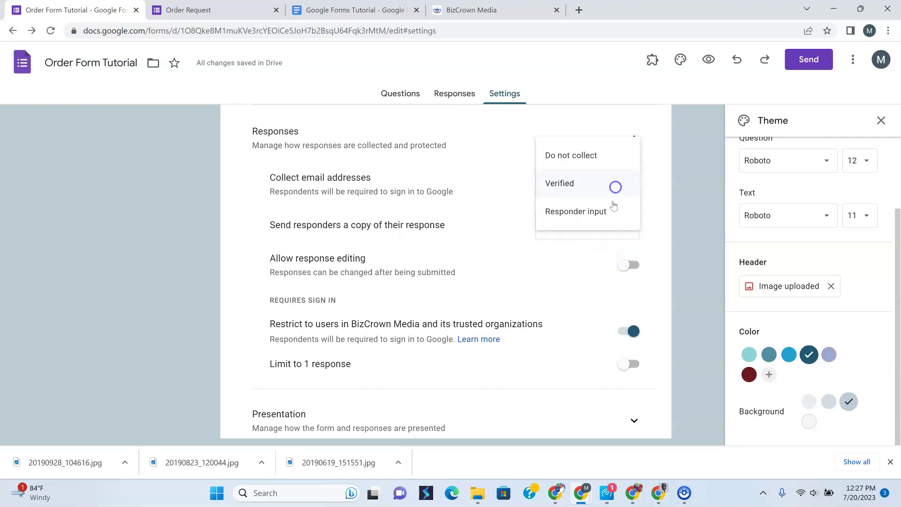
left_click(585, 211)
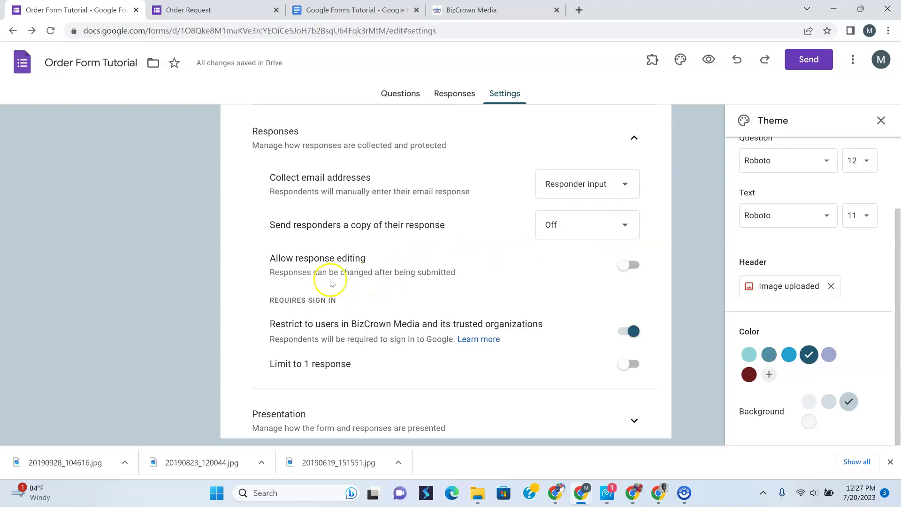
Toggle Allow response editing on and then back off
left_click(632, 266)
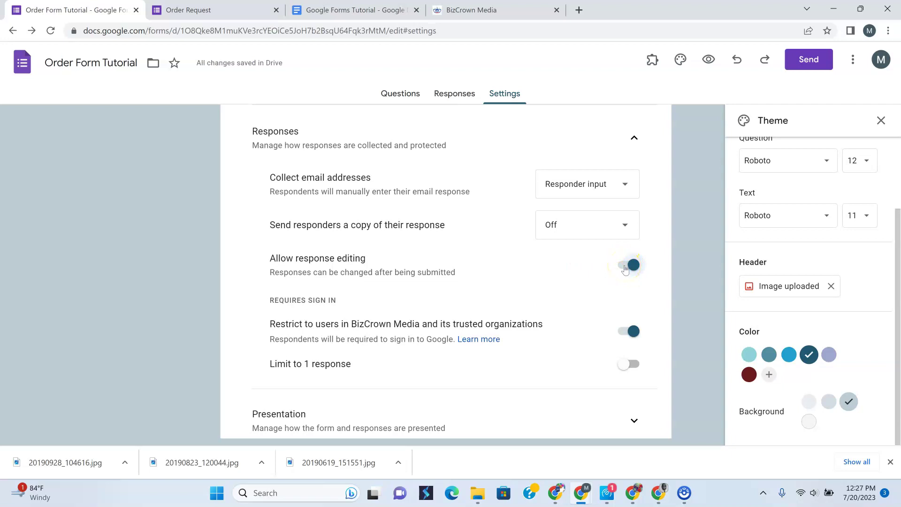
left_click(625, 268)
scroll(576, 301, "down", 2)
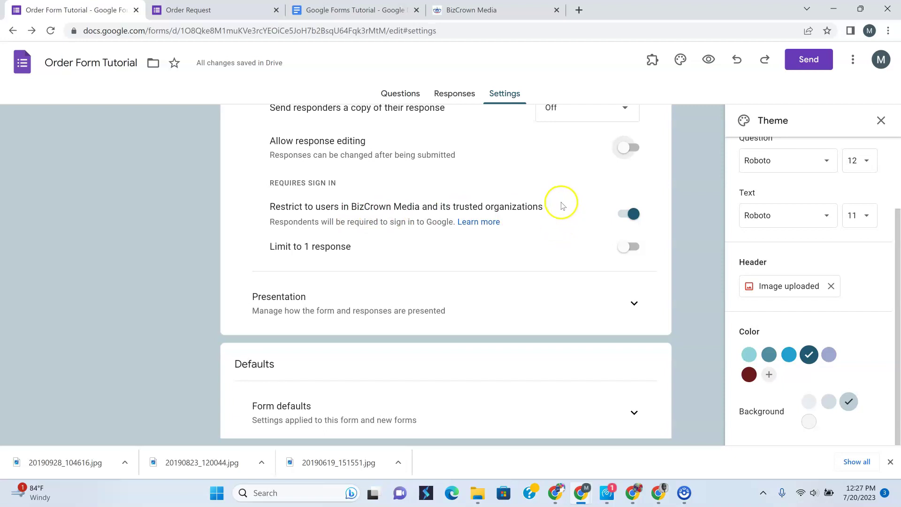
scroll(540, 220, "down", 3)
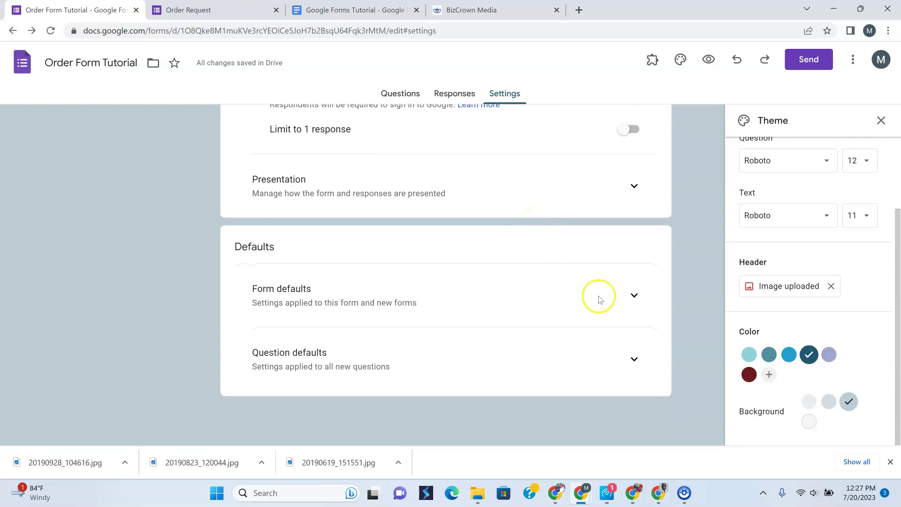
Expand the Presentation section and review progress bar, shuffling, confirmation message and after-submission options
left_click(632, 186)
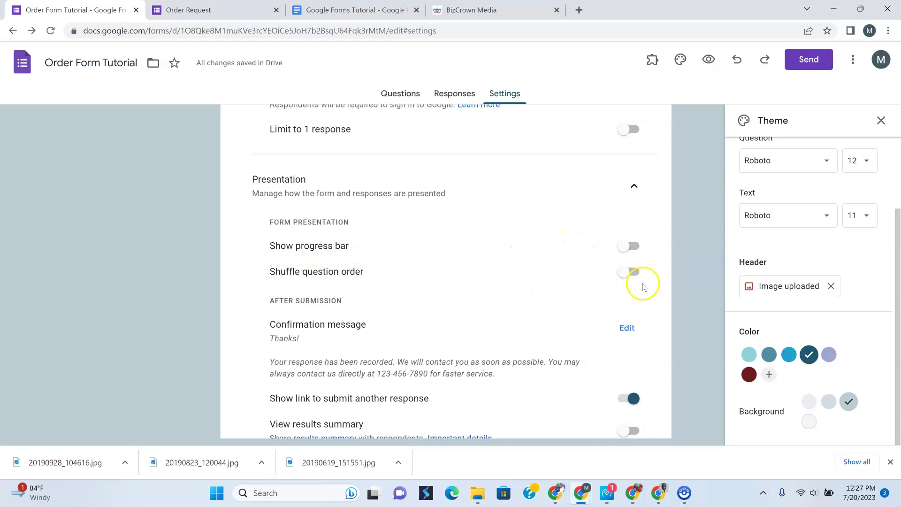
scroll(601, 293, "down", 3)
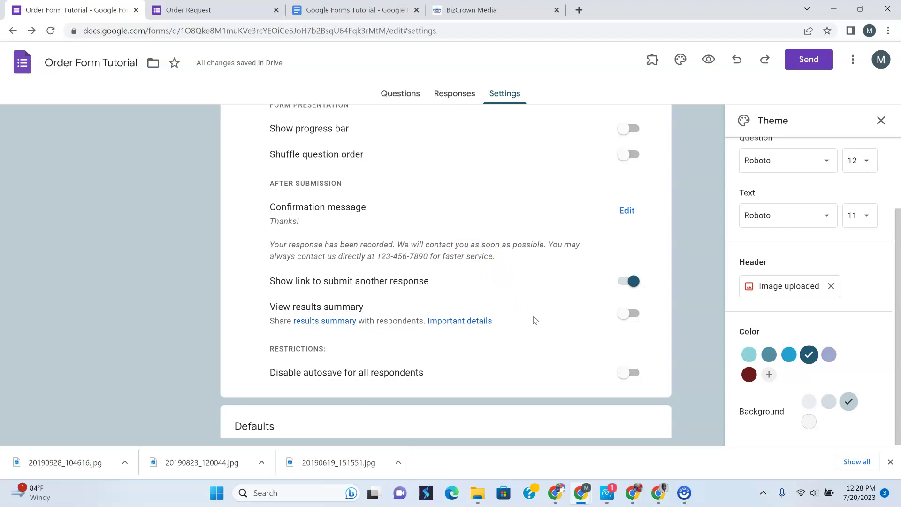
scroll(535, 321, "down", 1)
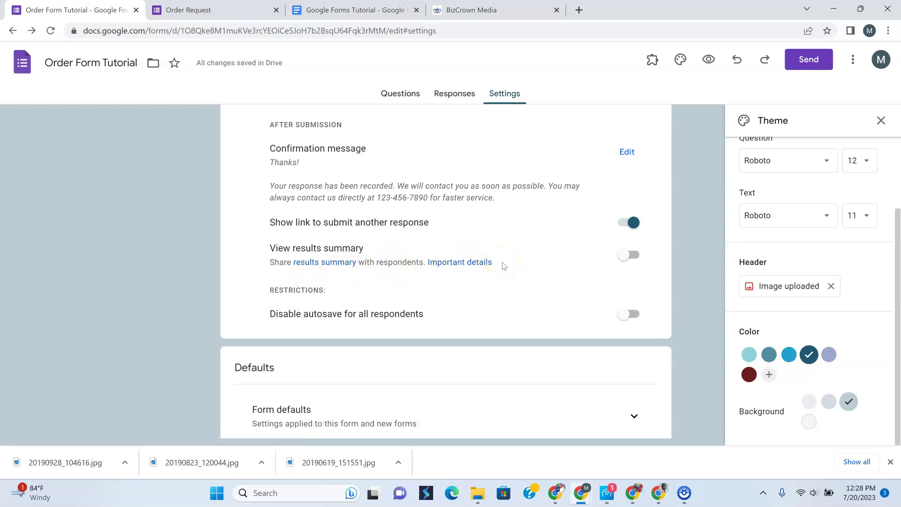
scroll(504, 265, "down", 3)
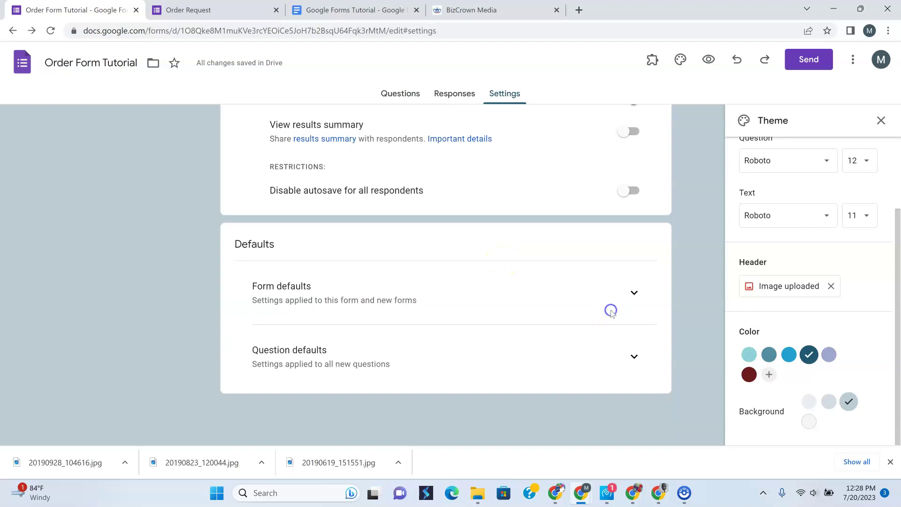
left_click(633, 292)
scroll(437, 287, "down", 2)
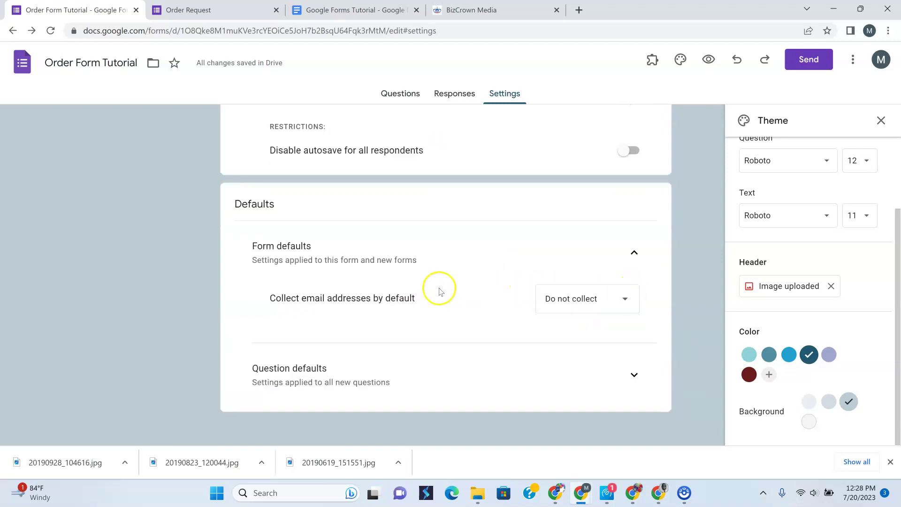
left_click(621, 283)
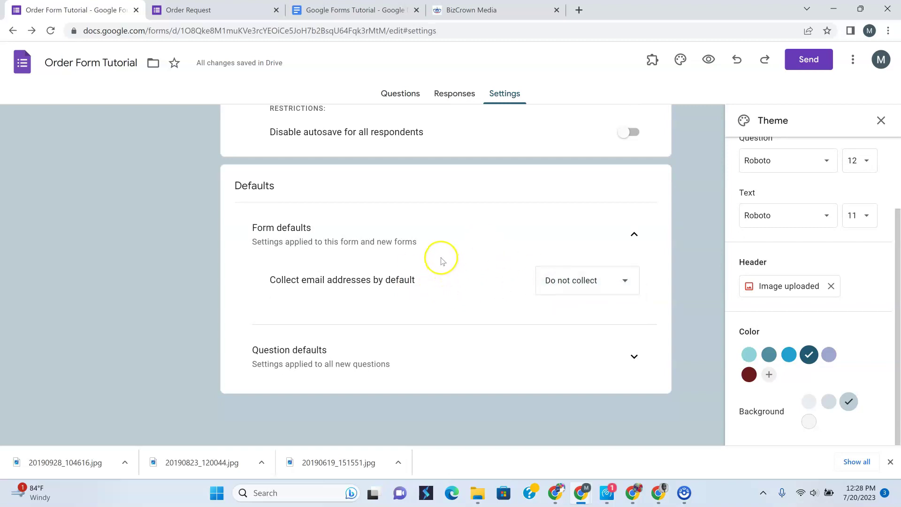
left_click(634, 356)
scroll(477, 272, "down", 1)
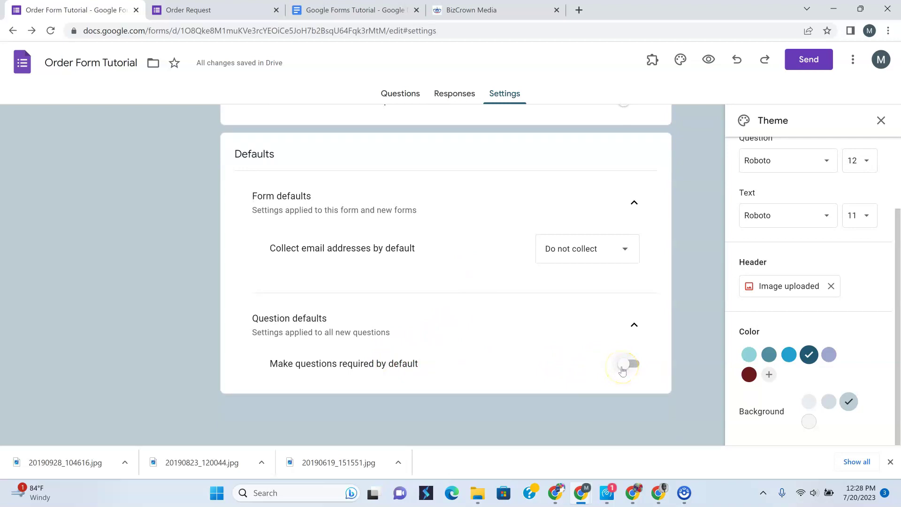
left_click(400, 94)
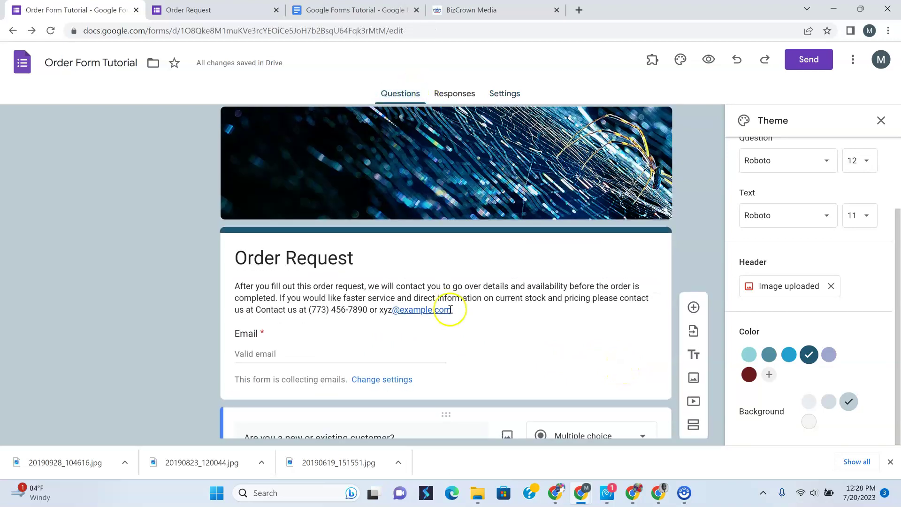
scroll(449, 309, "down", 15)
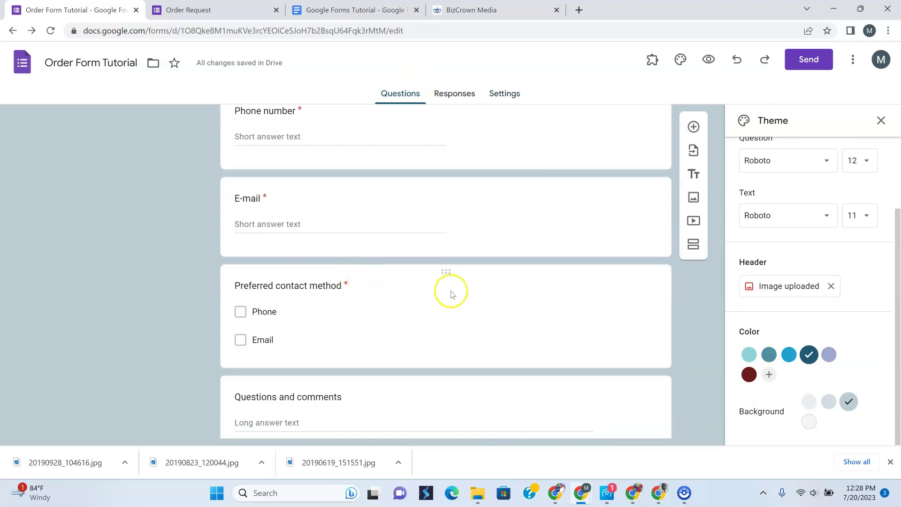
scroll(451, 293, "up", 5)
scroll(451, 299, "up", 10)
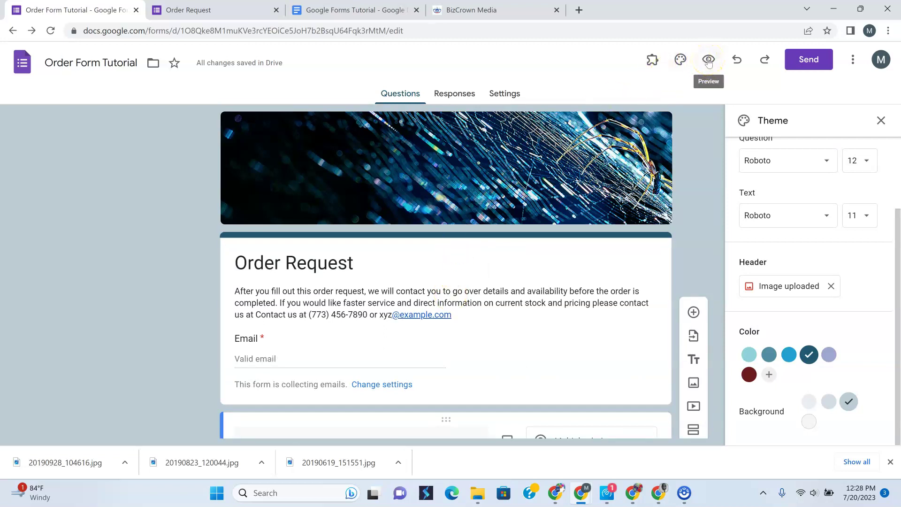
left_click(508, 100)
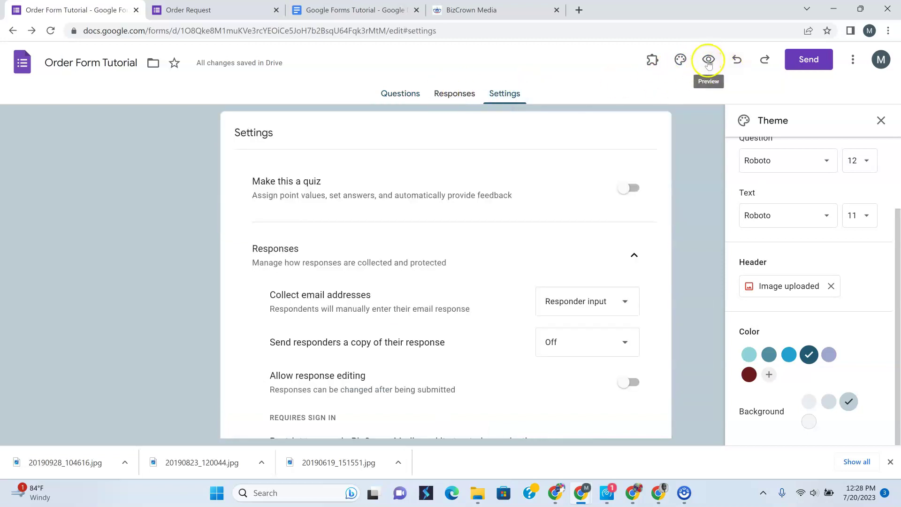
left_click(798, 63)
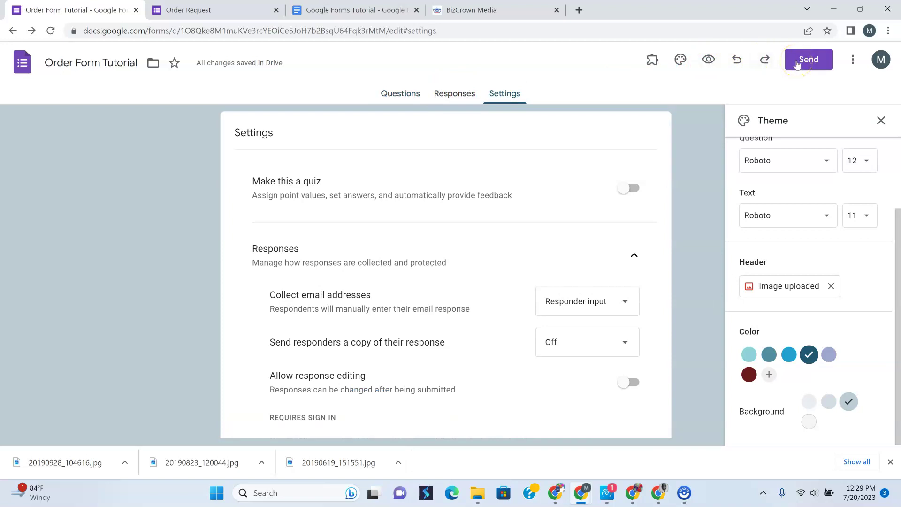
Copy the form's share link from the Send form dialog and open a new browser tab
left_click(446, 96)
left_click(493, 100)
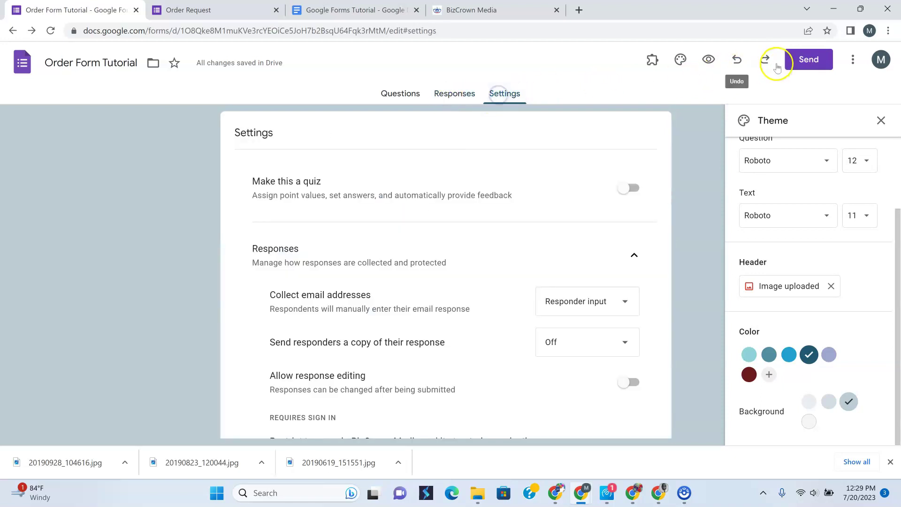
left_click(802, 60)
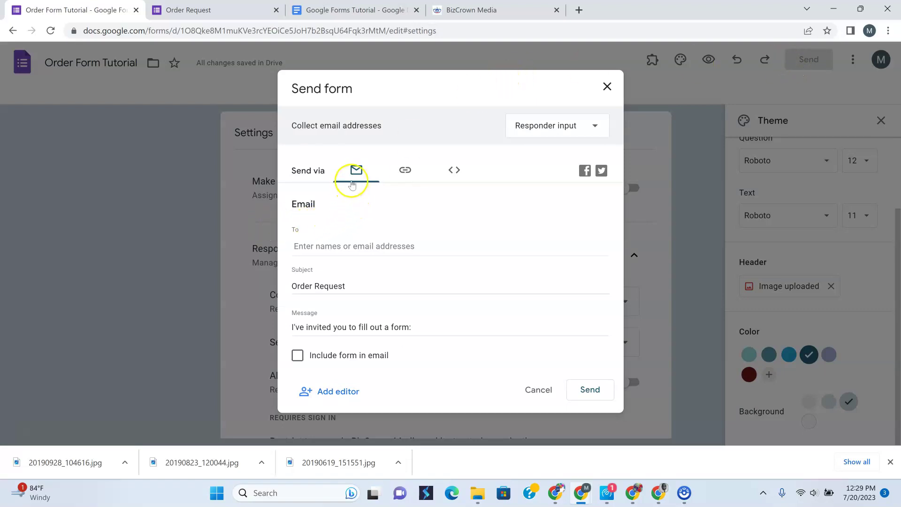
left_click(406, 173)
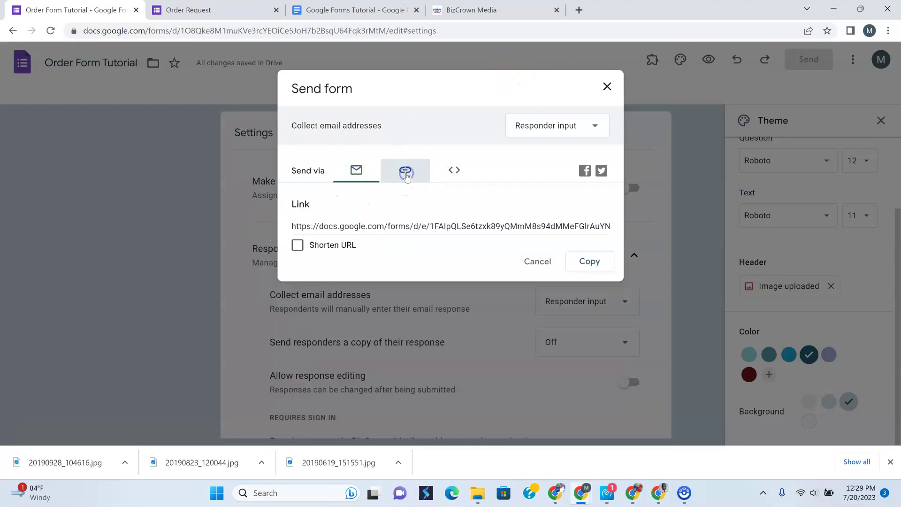
left_click(455, 171)
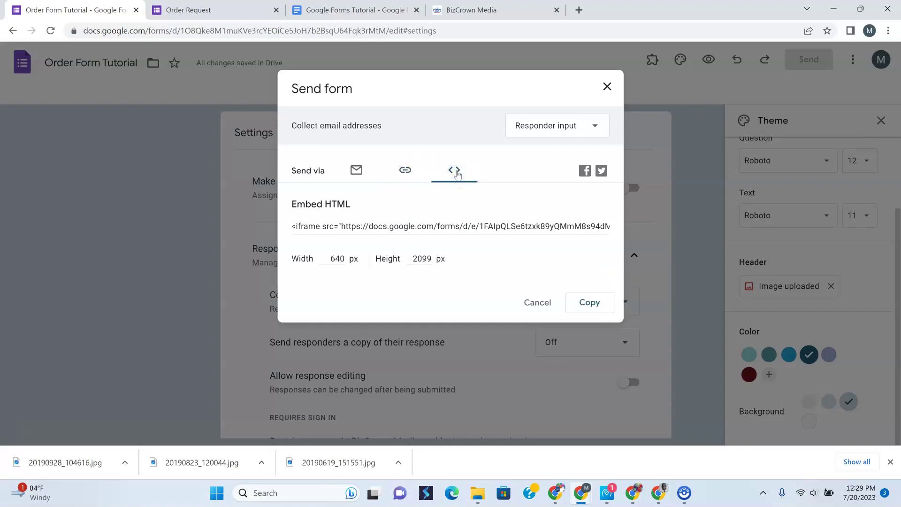
left_click(406, 172)
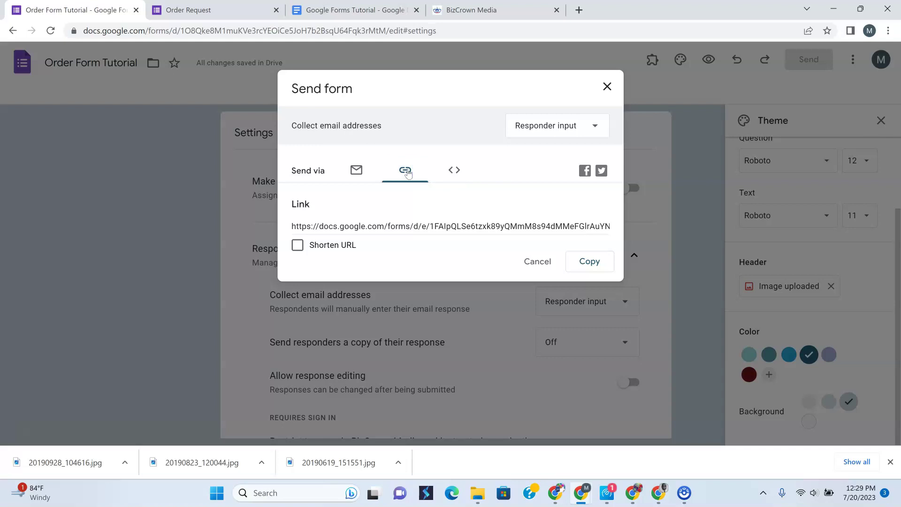
left_click(584, 261)
left_click(581, 15)
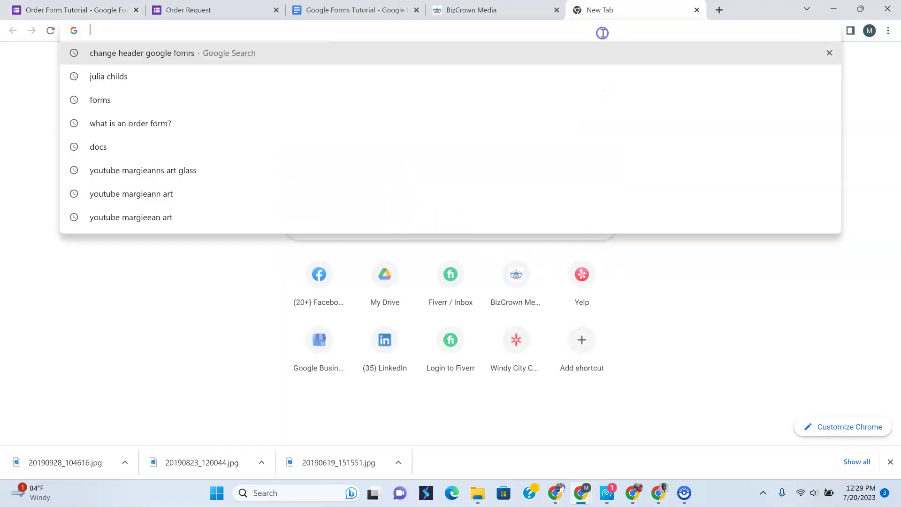
Load the live Order Request form from the pasted link and enter the respondent's email
key("ctrl+v")
key("Return")
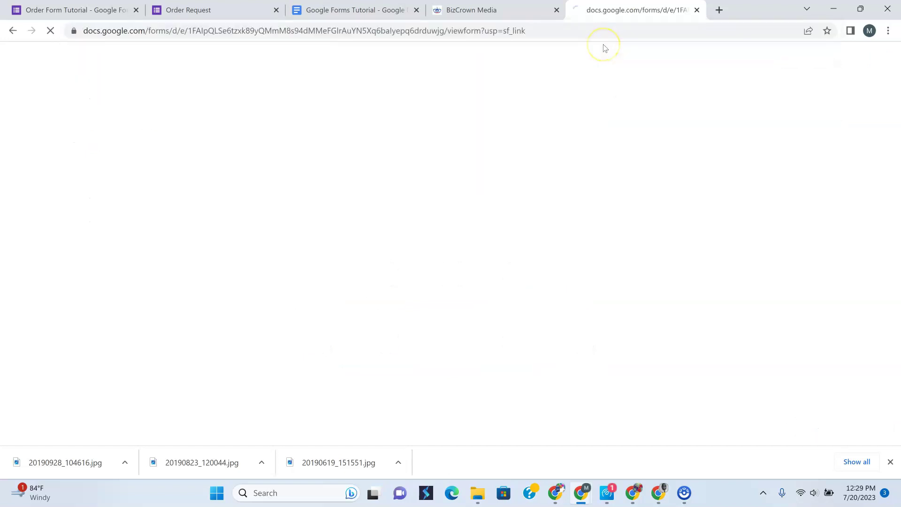
scroll(551, 175, "down", 5)
scroll(521, 201, "up", 2)
left_click(310, 251)
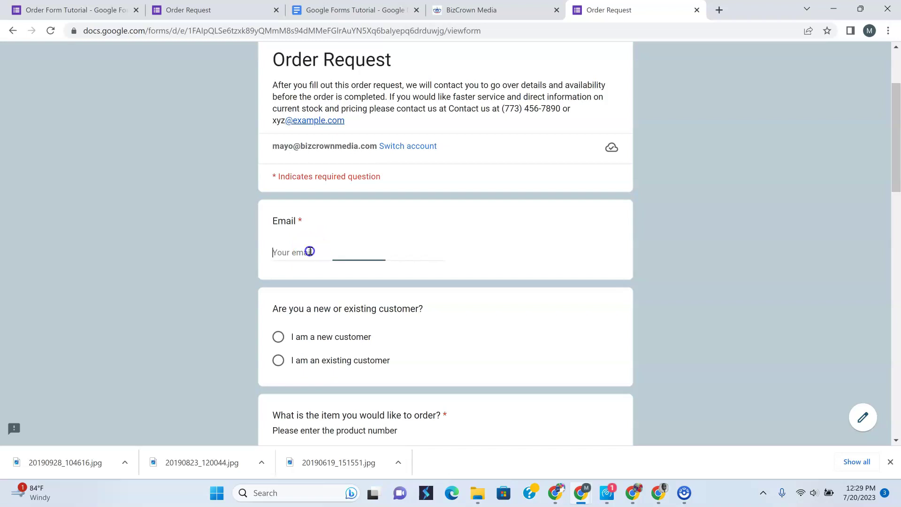
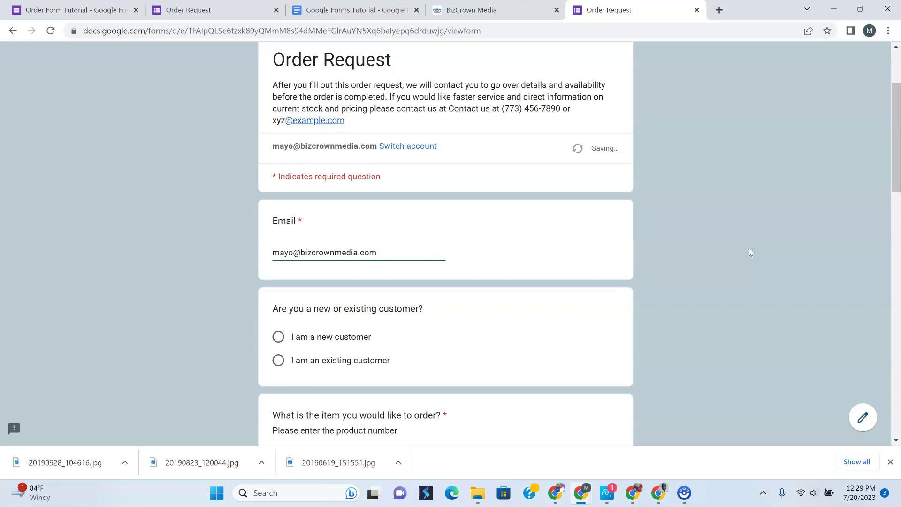
Answer as an existing customer ordering Clothes in color 2
scroll(470, 255, "down", 3)
left_click(278, 184)
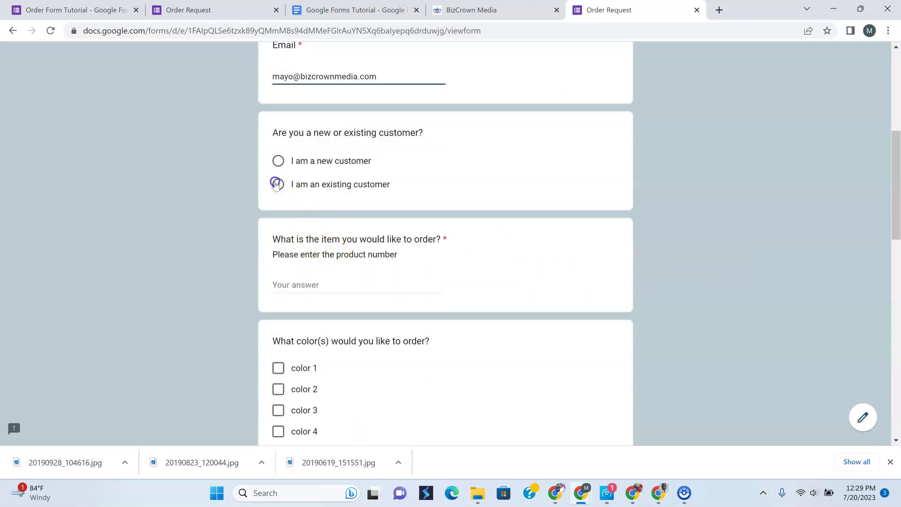
scroll(375, 238, "down", 2)
left_click(335, 183)
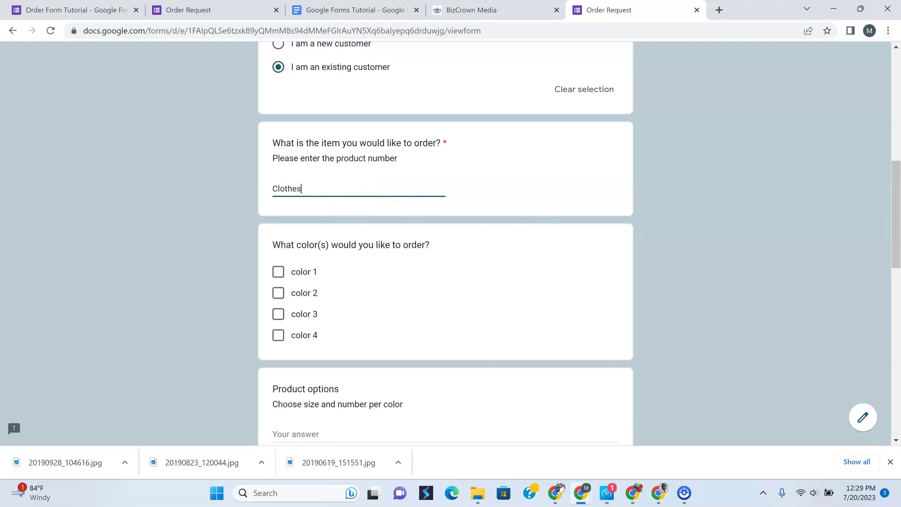
left_click(280, 291)
scroll(371, 239, "down", 3)
Fill in the product options answer and the contact name and phone number
left_click(322, 261)
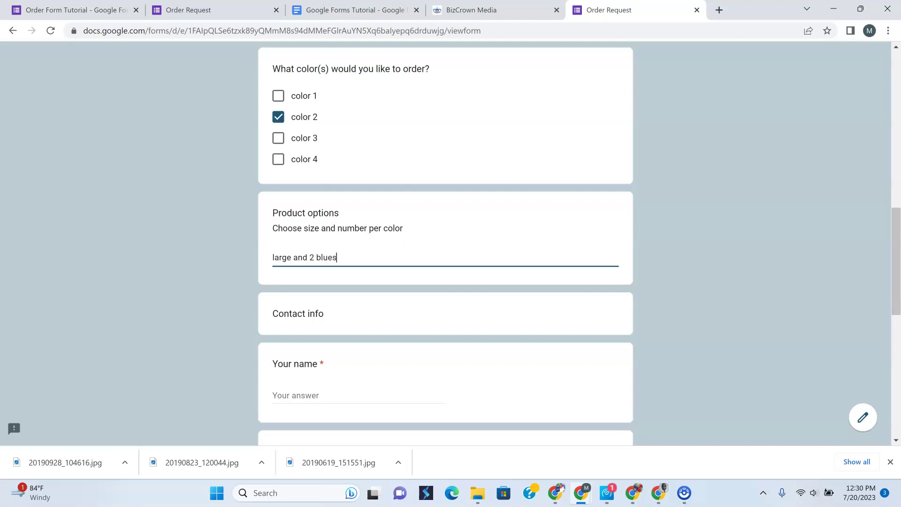
left_click_drag(292, 313, 297, 314)
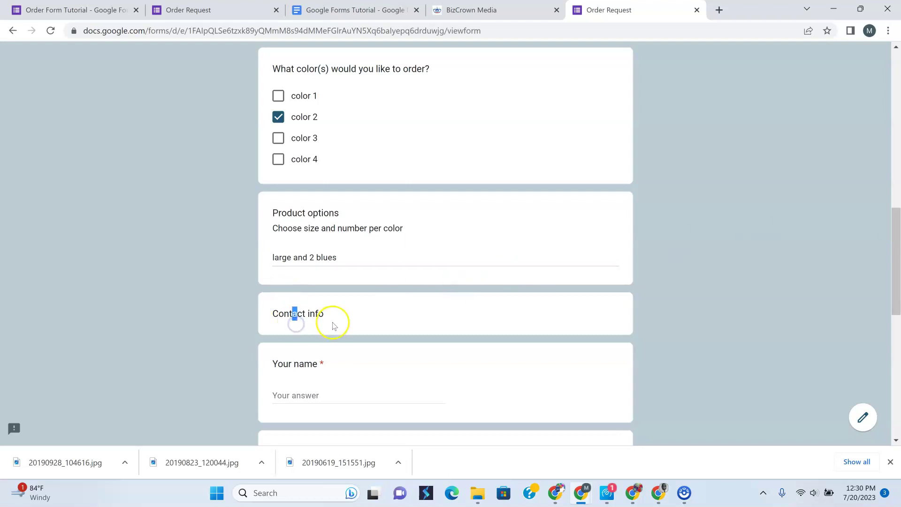
scroll(329, 310, "down", 2)
left_click(322, 206)
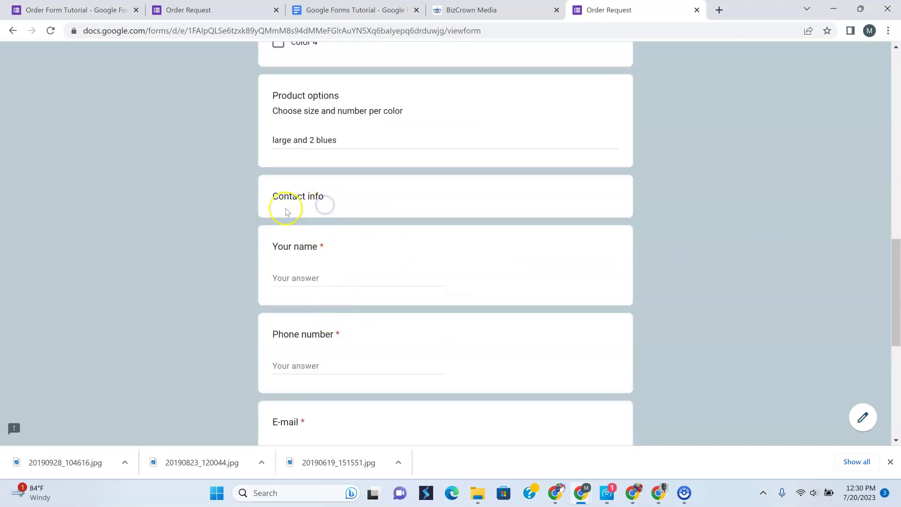
left_click(327, 276)
type("Mayo")
key("Tab")
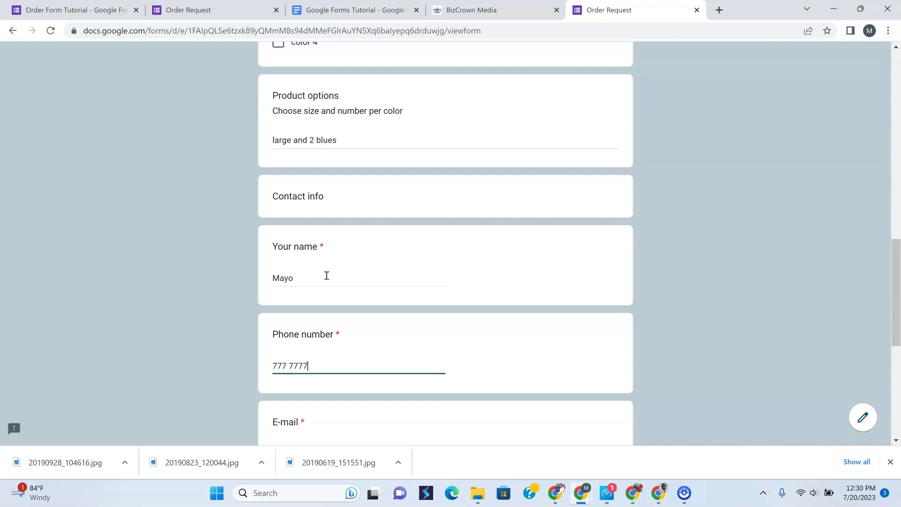
Enter the contact e-mail, choose Email as preferred contact, add a comment, and submit
scroll(327, 276, "down", 4)
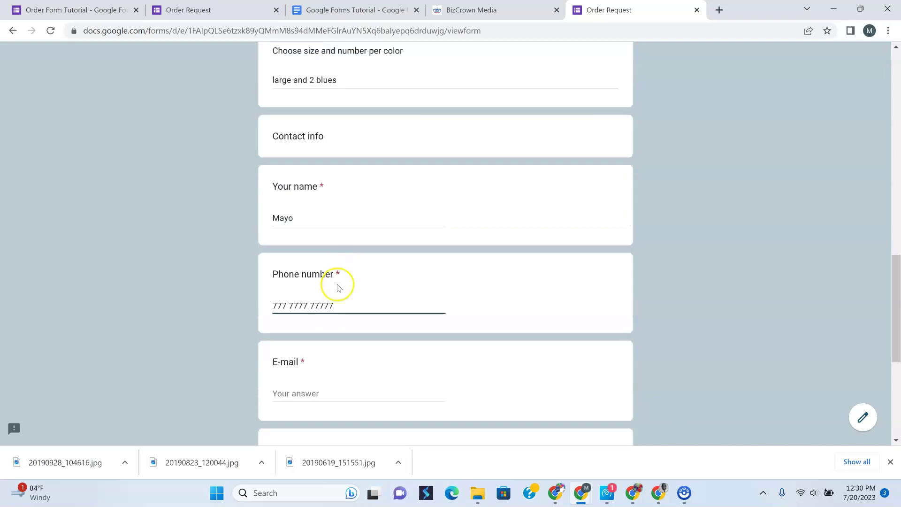
left_click(304, 278)
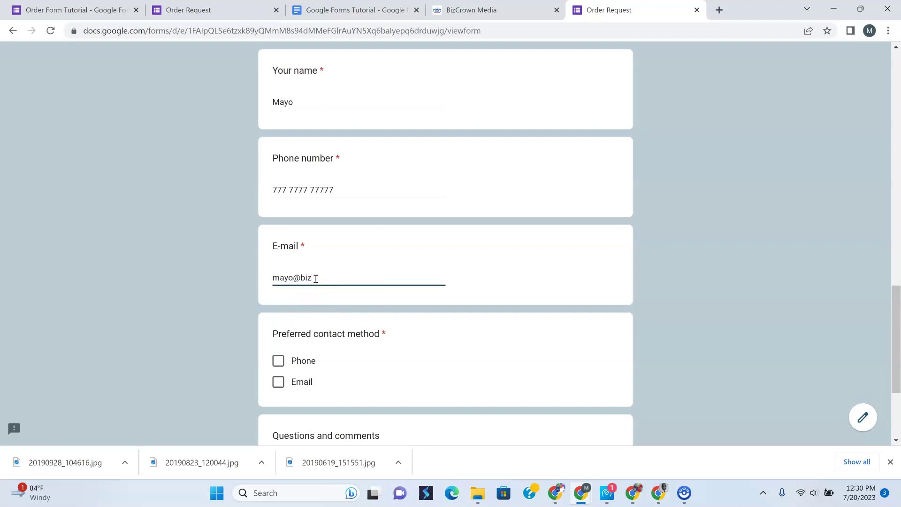
scroll(316, 275, "down", 3)
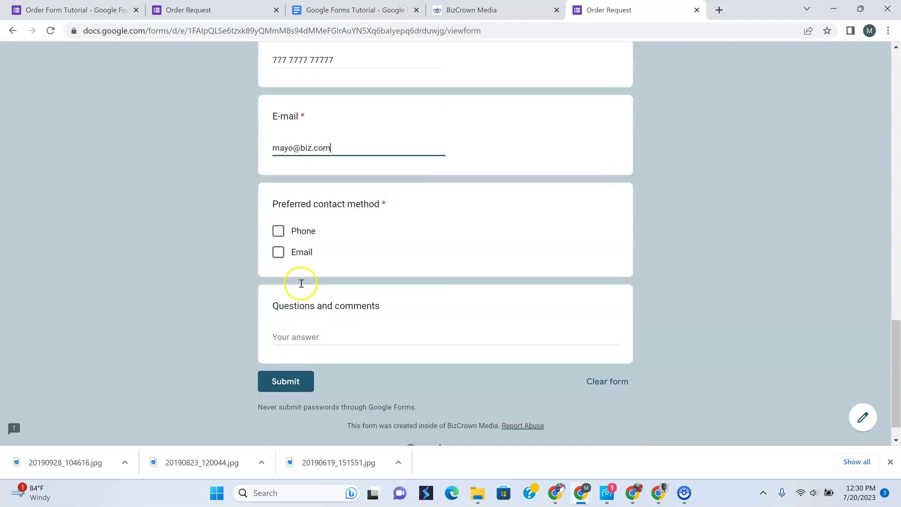
left_click(277, 223)
left_click(311, 307)
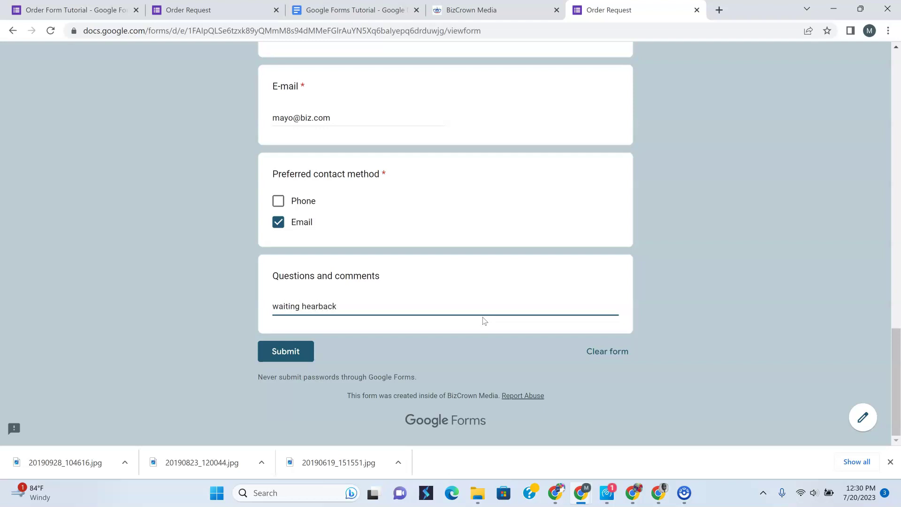
left_click(321, 306)
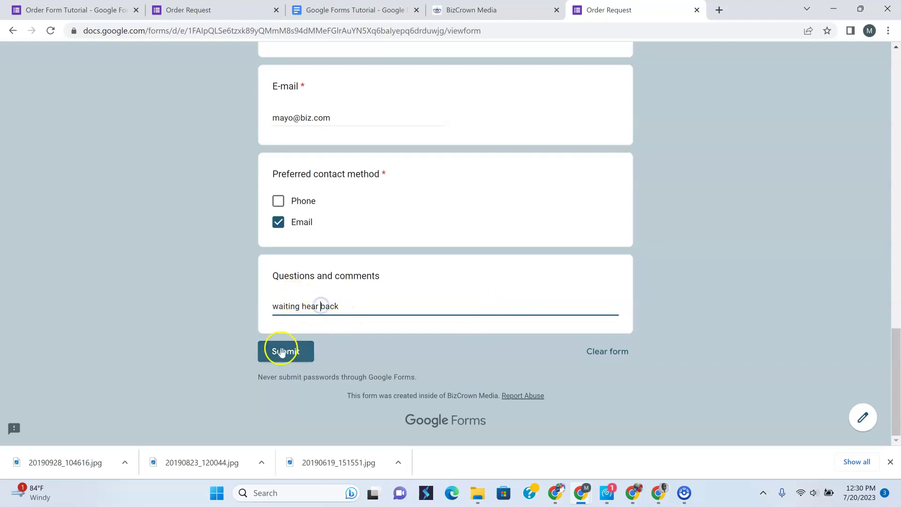
left_click(297, 356)
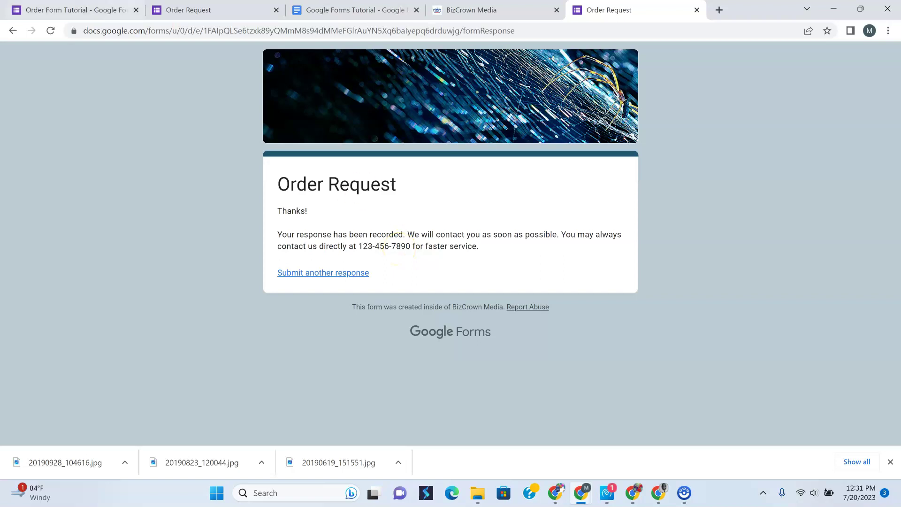
Switch back to the Order Form Tutorial tab and close the Send form dialog
left_click(106, 13)
left_click(618, 86)
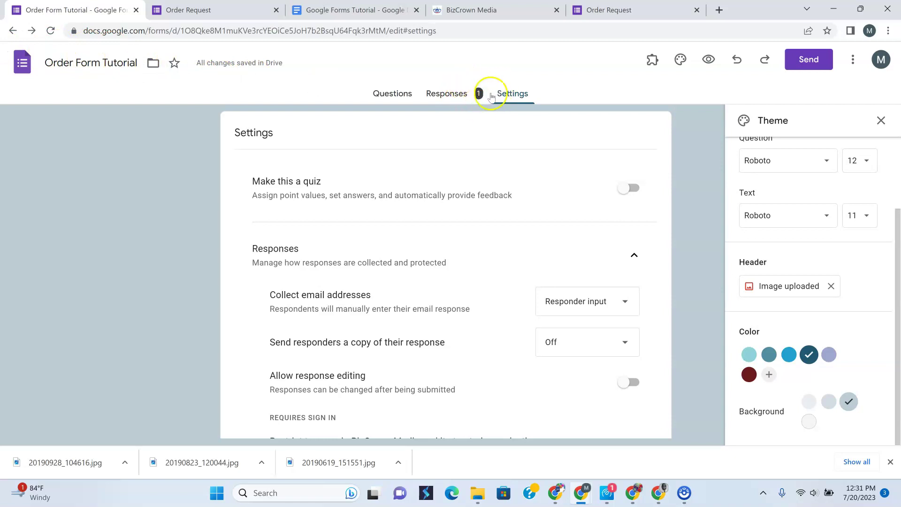
Scroll through the Responses summary charts, showing Clothes ordered and color 2 at 100%
left_click(452, 97)
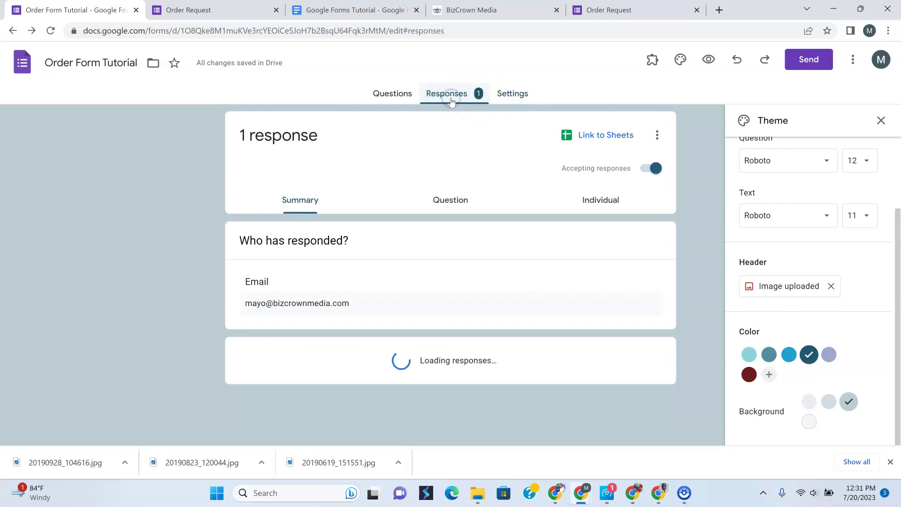
scroll(481, 147, "down", 3)
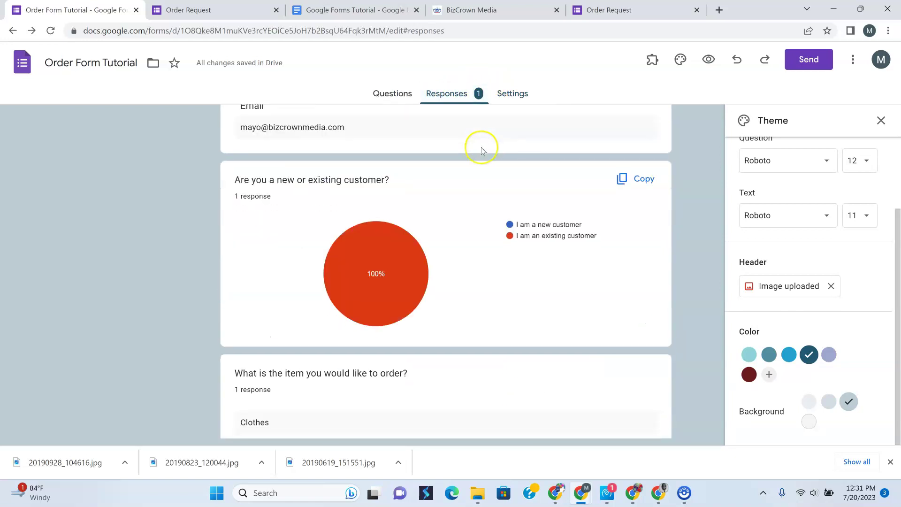
scroll(460, 162, "up", 4)
scroll(456, 161, "down", 1)
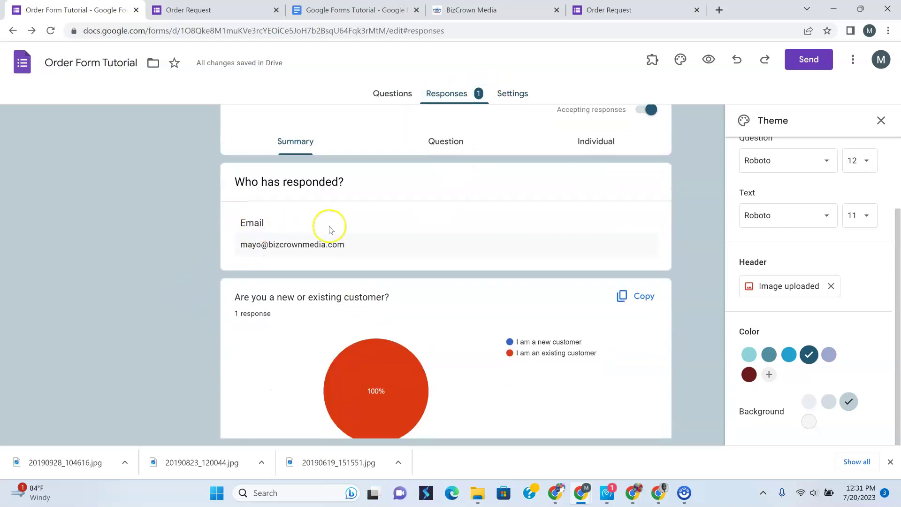
scroll(322, 258, "down", 2)
mouse_move(370, 276)
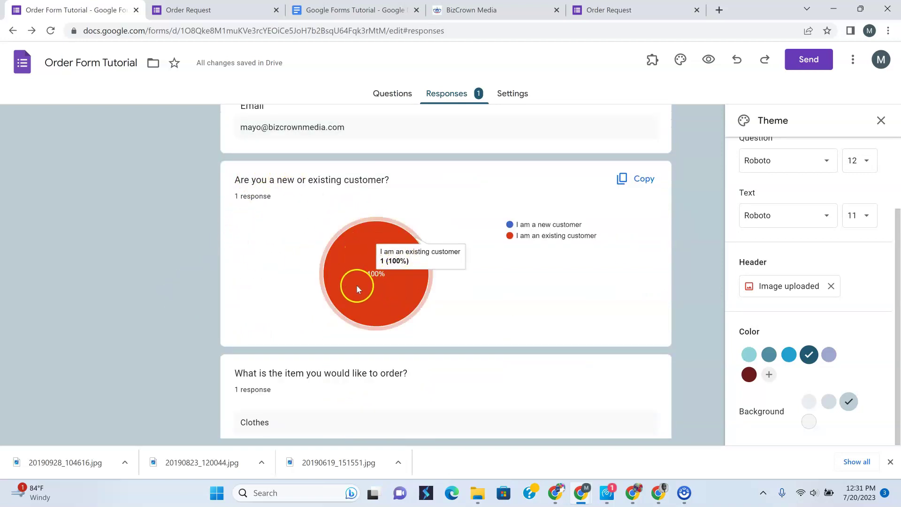
scroll(357, 285, "down", 2)
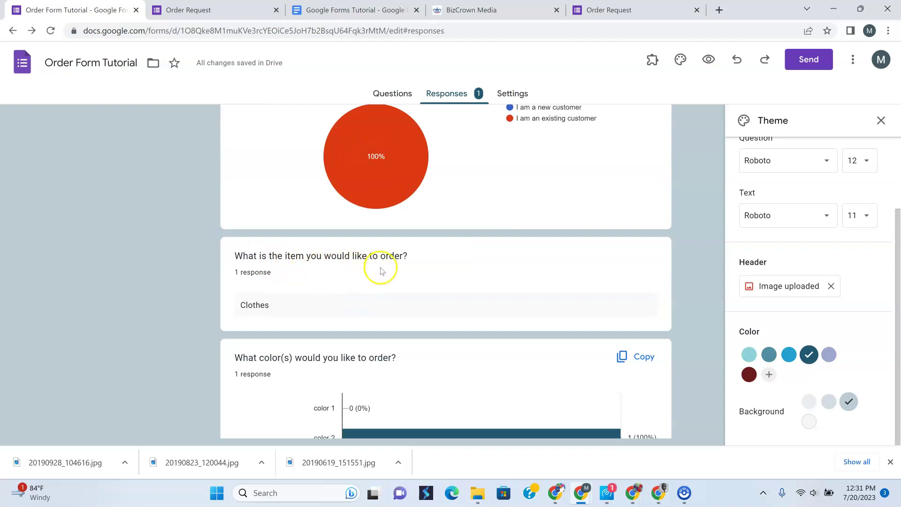
scroll(381, 271, "down", 3)
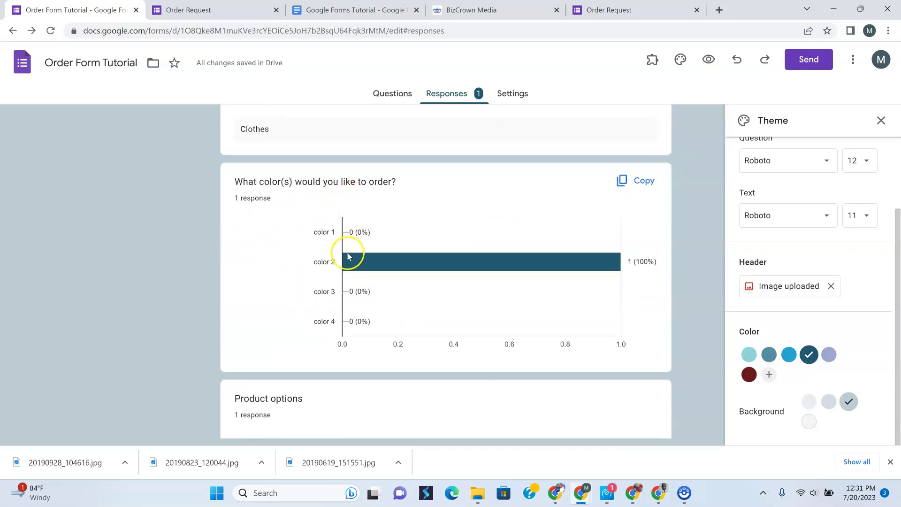
scroll(329, 286, "down", 3)
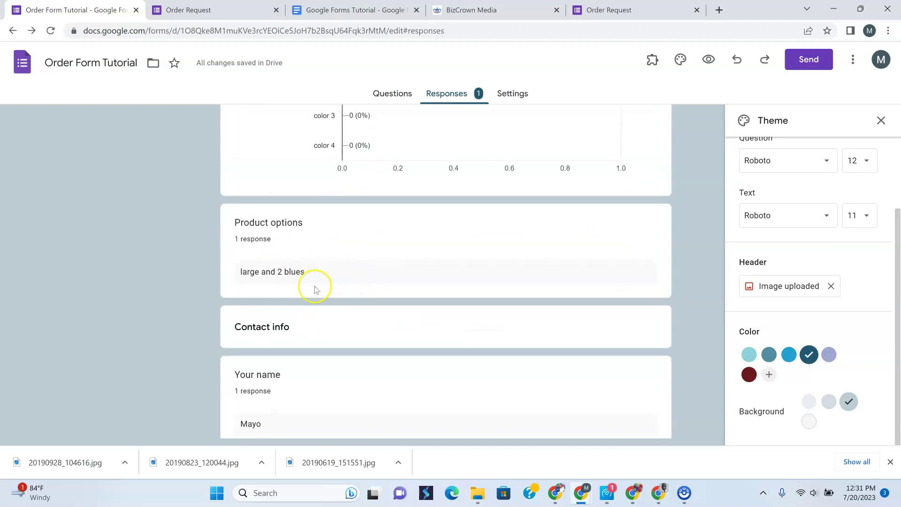
scroll(316, 292, "down", 3)
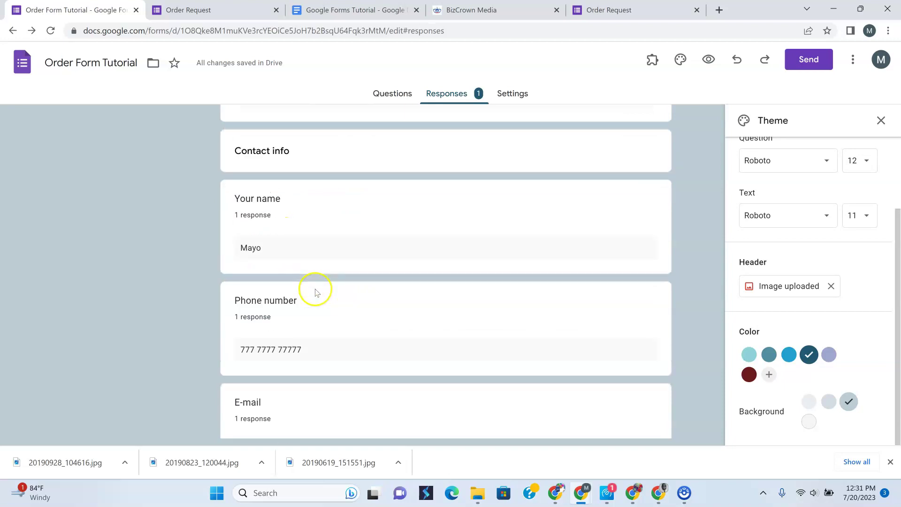
scroll(293, 309, "down", 3)
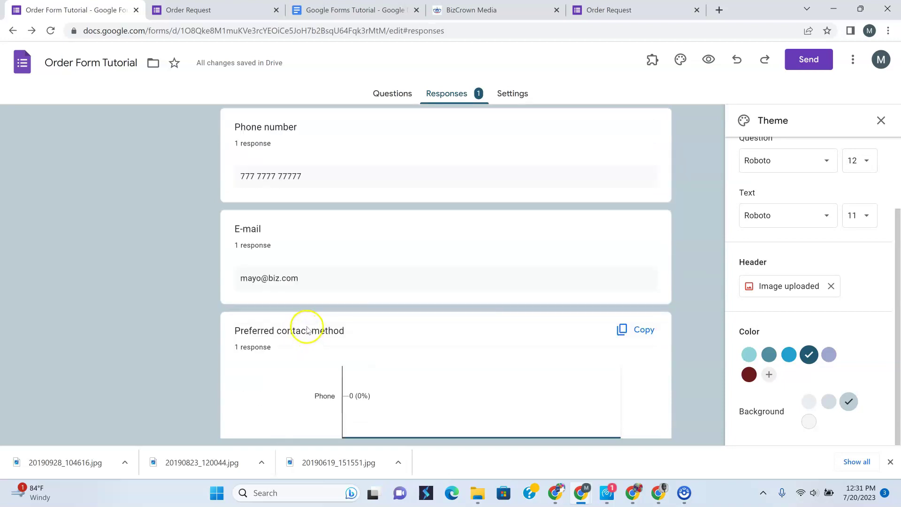
scroll(305, 319, "down", 2)
scroll(265, 233, "down", 1)
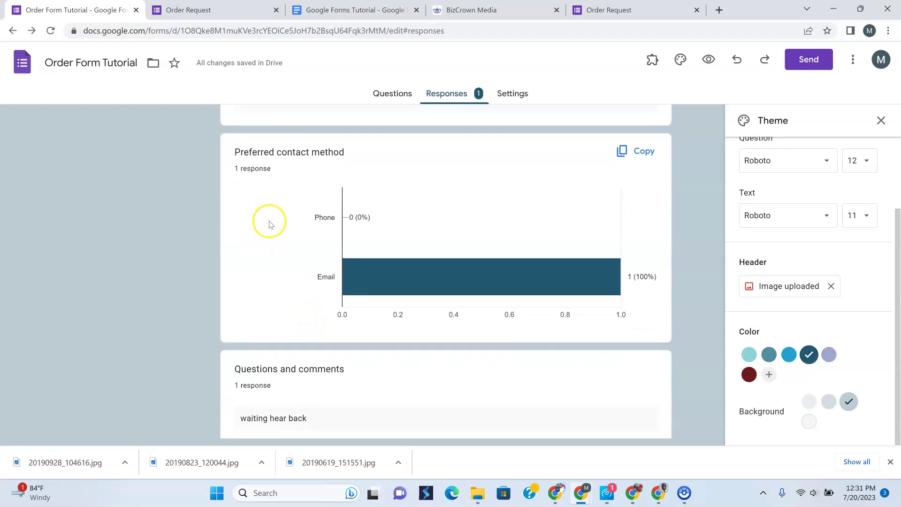
scroll(358, 252, "down", 1)
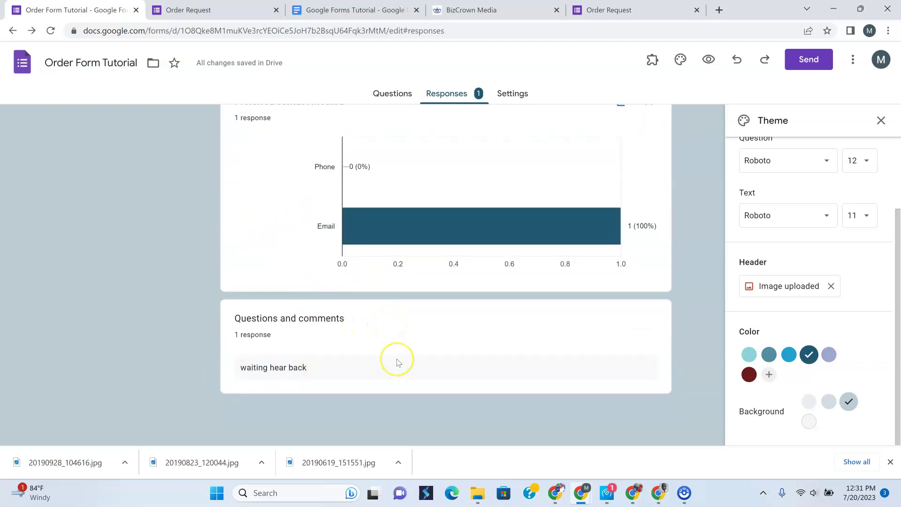
scroll(397, 362, "up", 15)
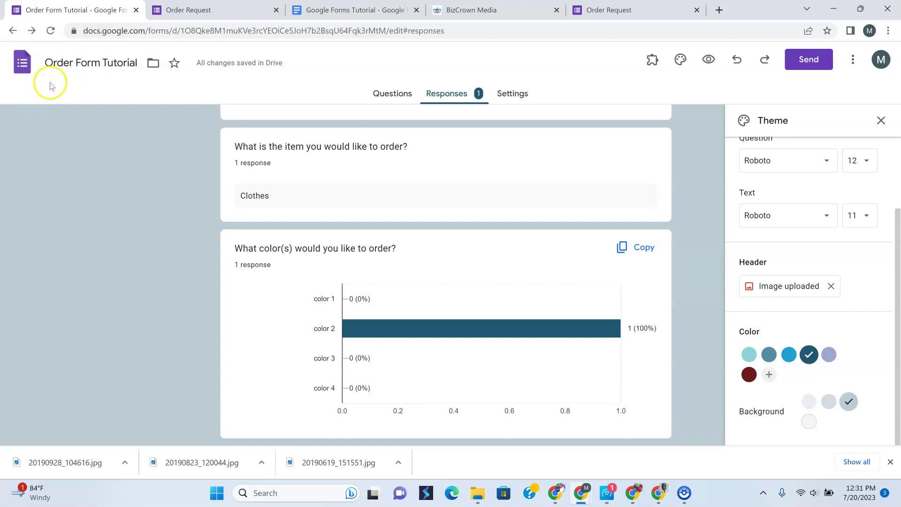
Back in the Questions view, open the color 1–4 checkbox question for editing
left_click(400, 103)
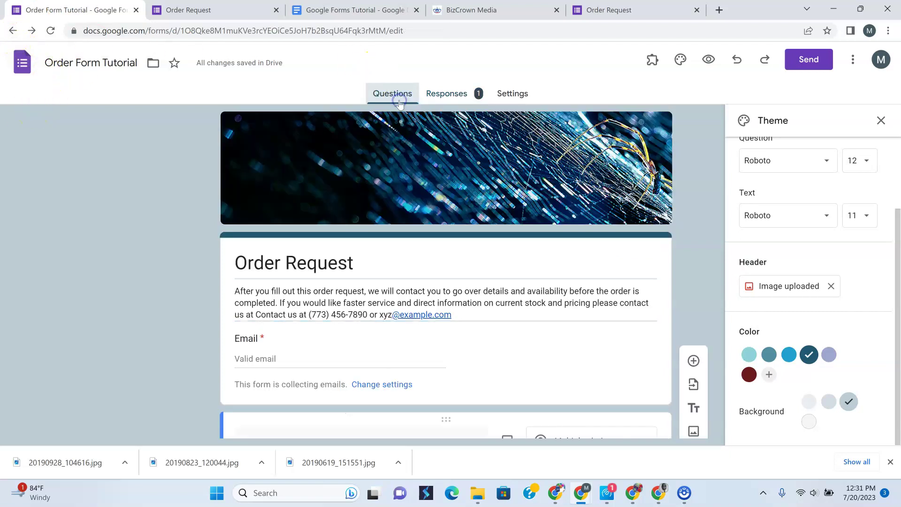
scroll(412, 165, "down", 5)
scroll(413, 172, "up", 3)
scroll(413, 172, "down", 10)
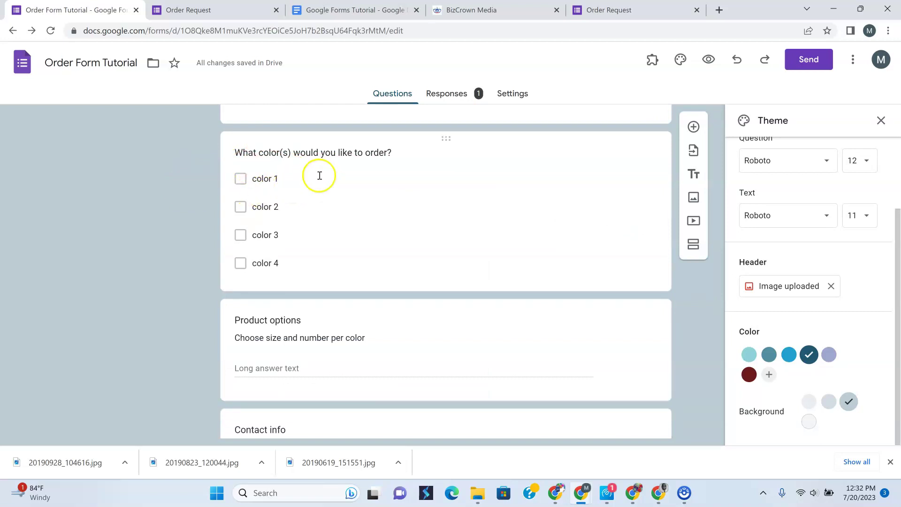
scroll(119, 185, "up", 3)
scroll(119, 184, "down", 6)
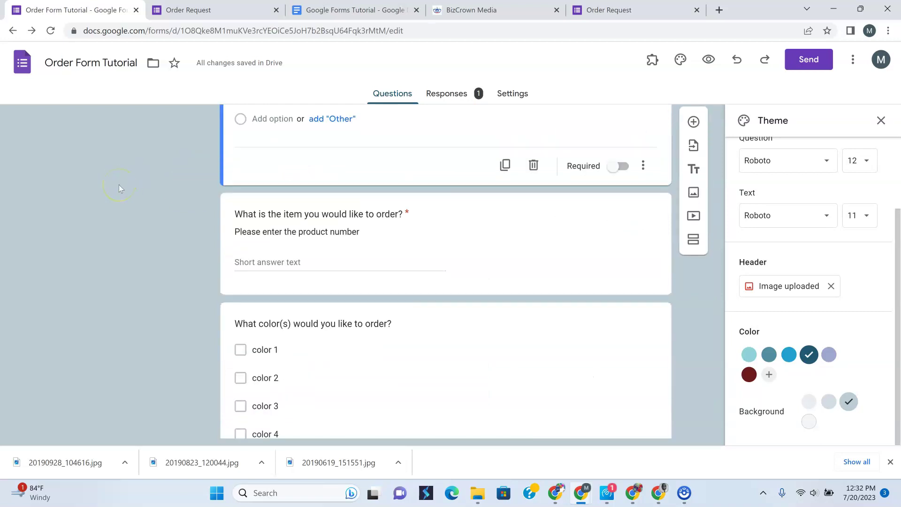
scroll(119, 185, "down", 1)
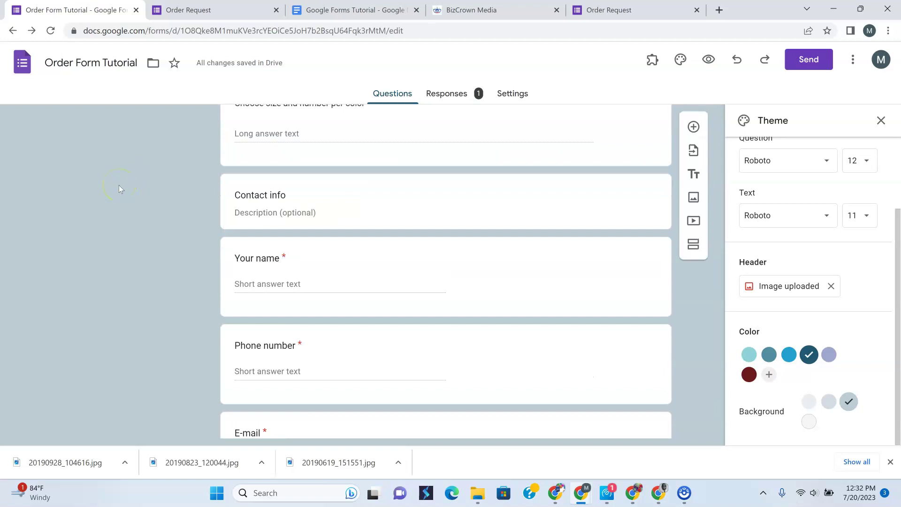
scroll(141, 199, "up", 3)
scroll(152, 203, "up", 2)
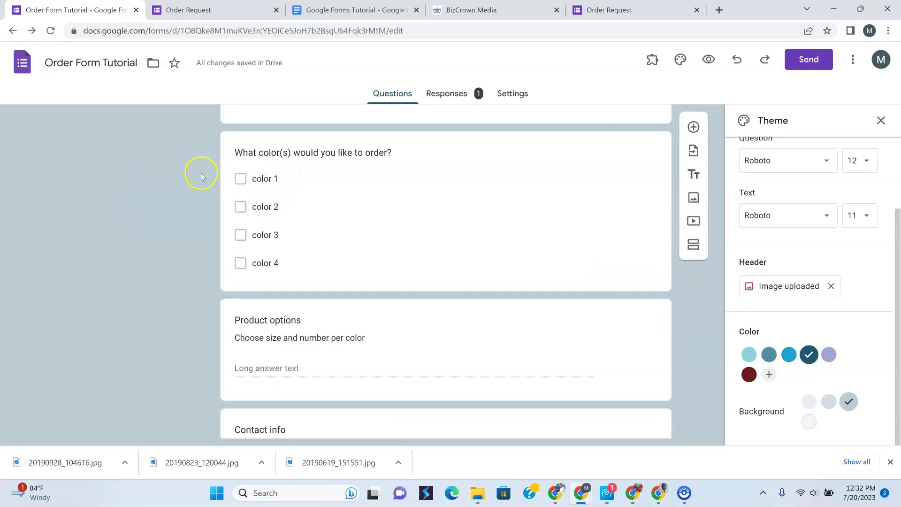
left_click(318, 167)
scroll(326, 189, "up", 2)
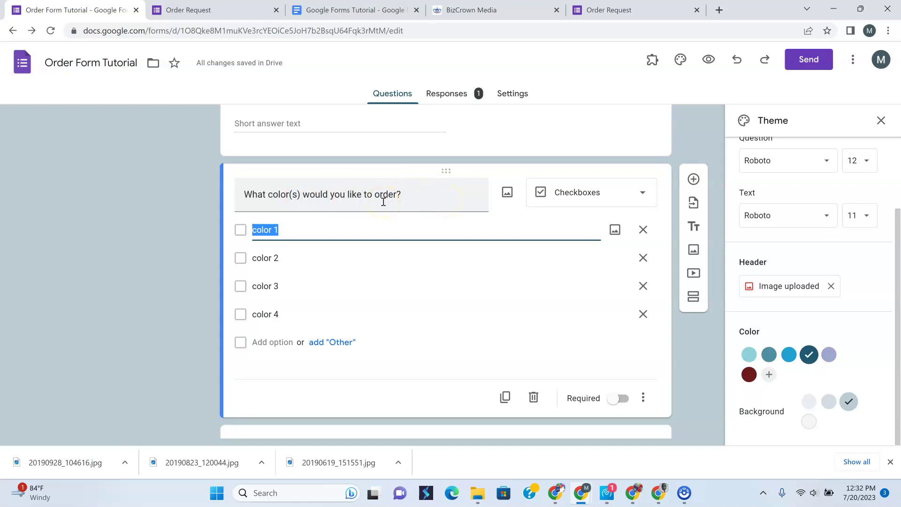
Convert the colour question to a multiple choice grid and label the first row Color Blue
left_click(640, 194)
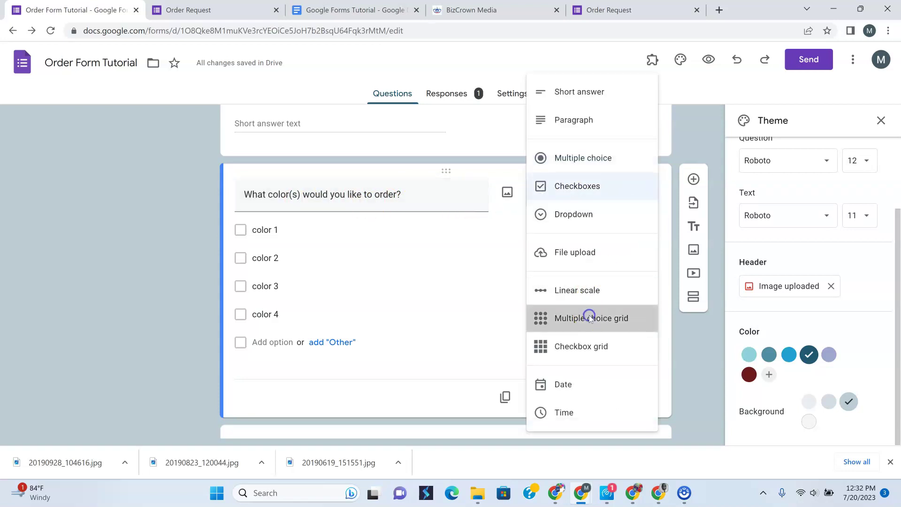
left_click(592, 318)
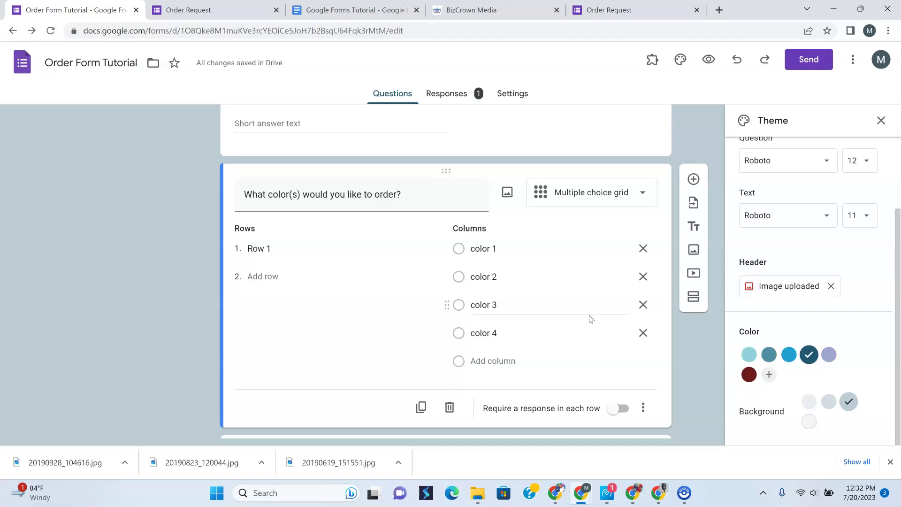
left_click(261, 250)
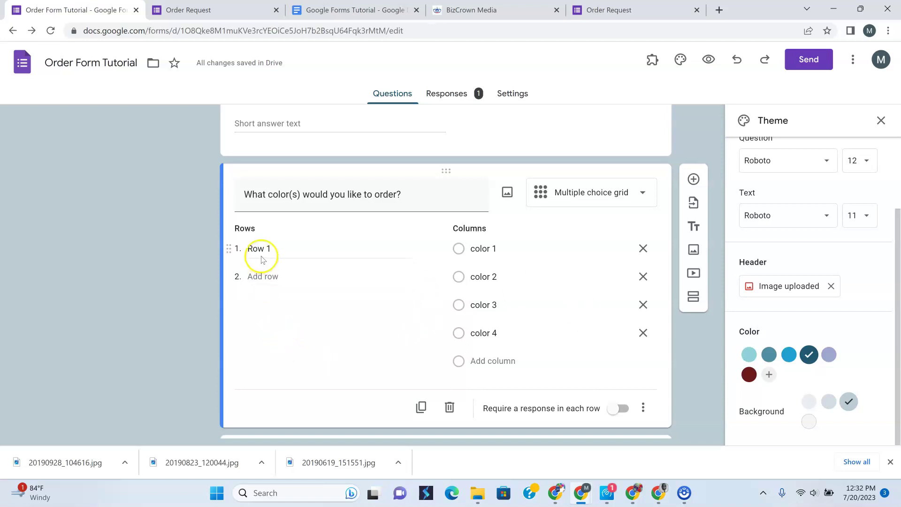
type("Color Blue")
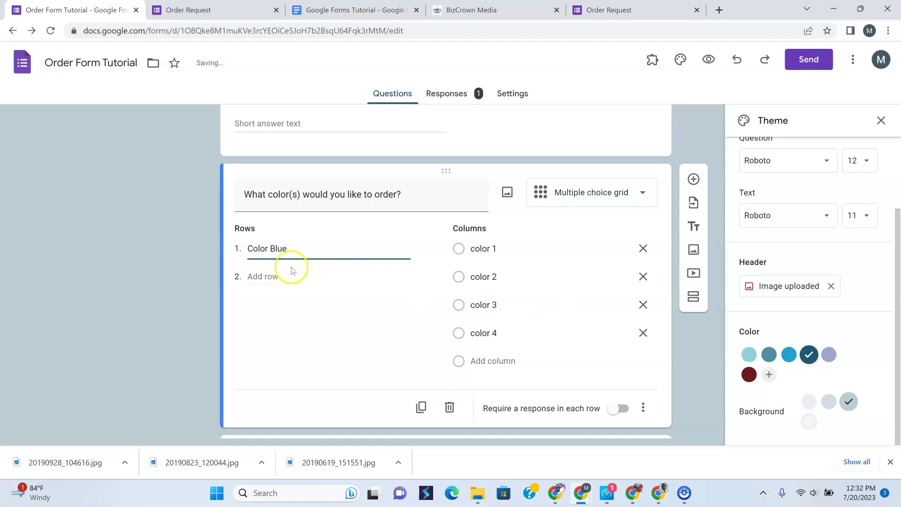
left_click(288, 277)
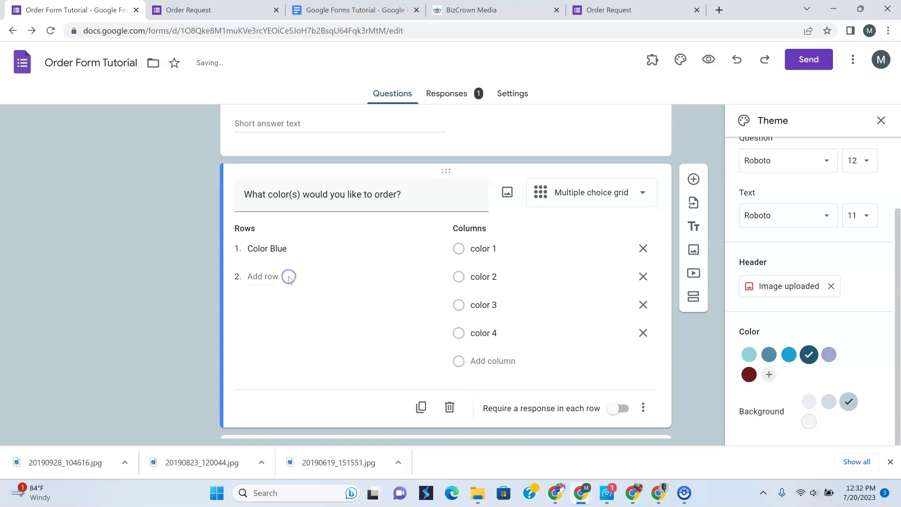
Add grid rows Color Red, Color Yellow and Color Green
left_click(266, 277)
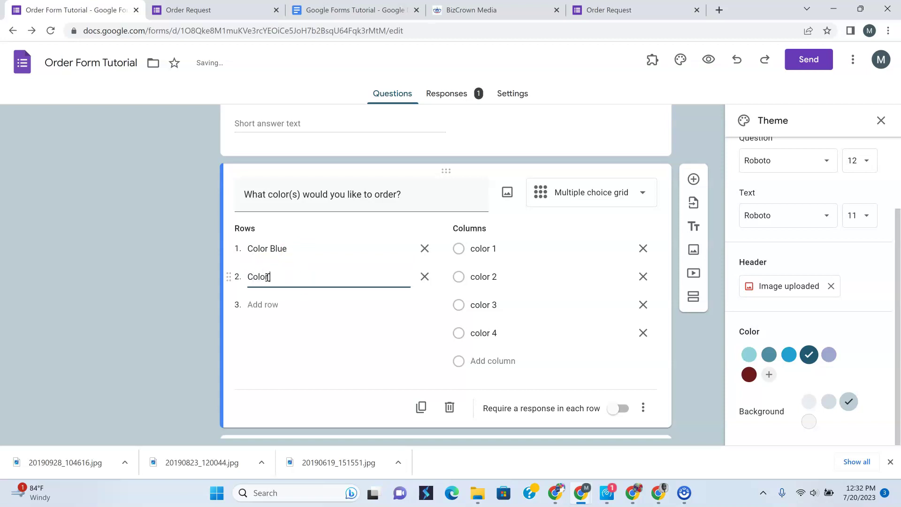
left_click(266, 304)
type("Color Yellow")
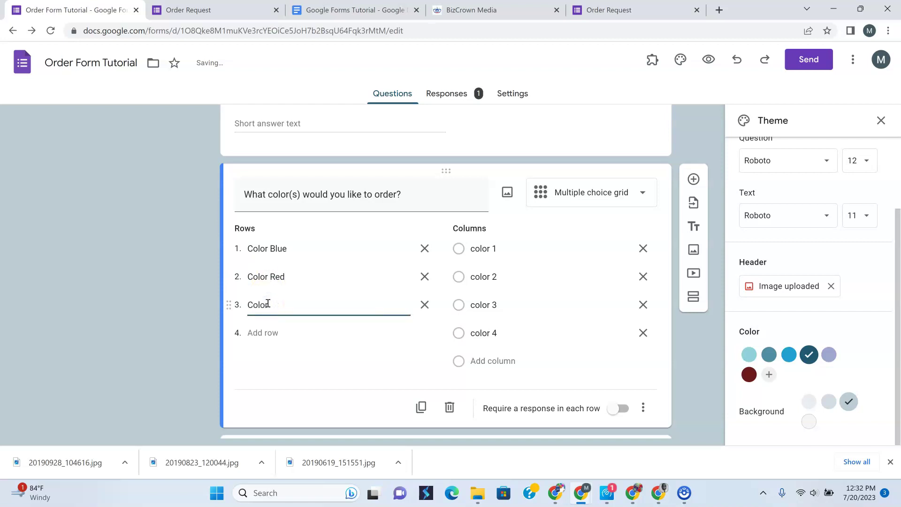
left_click(269, 334)
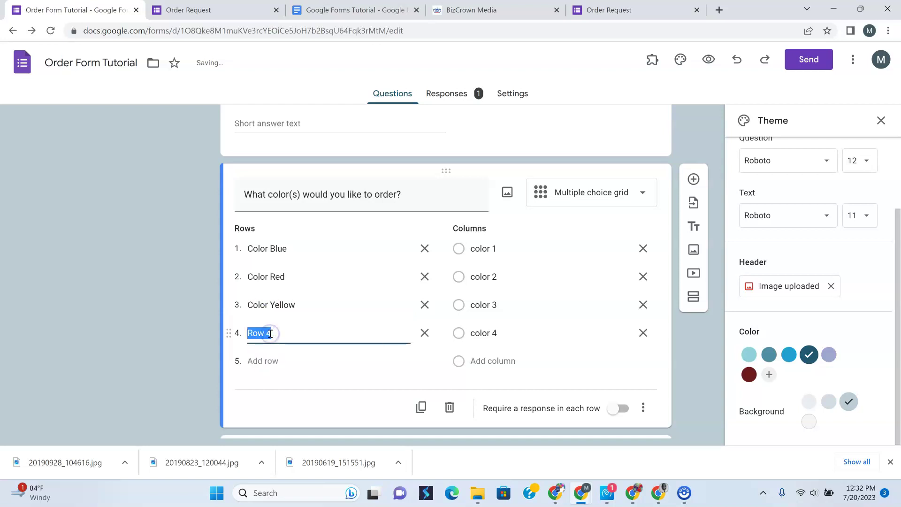
type("Collor")
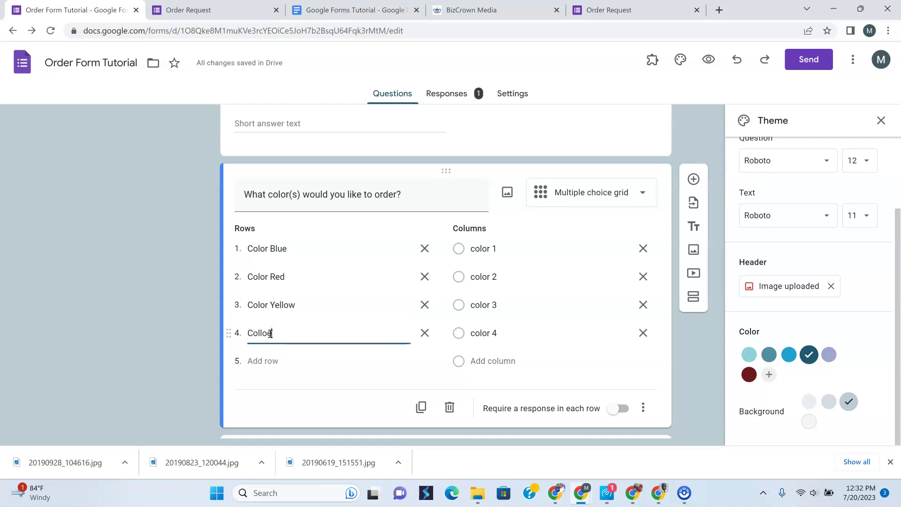
type("or")
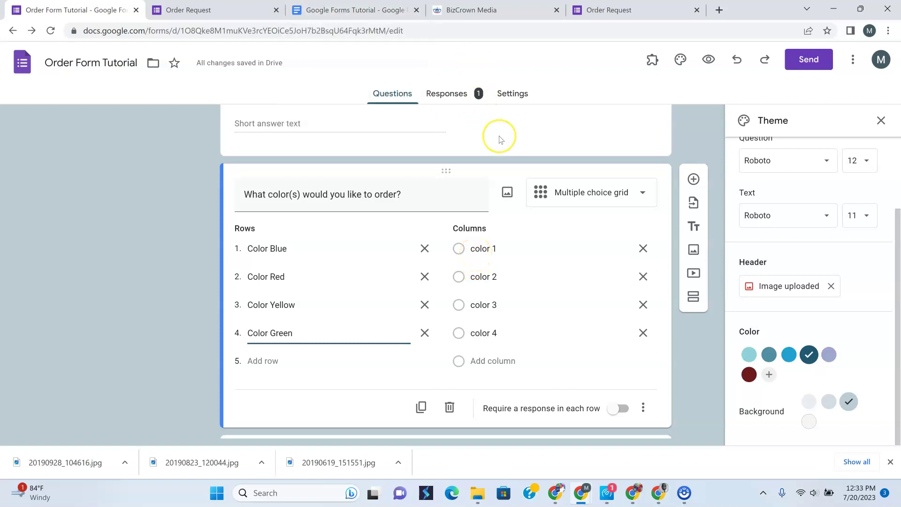
left_click(514, 153)
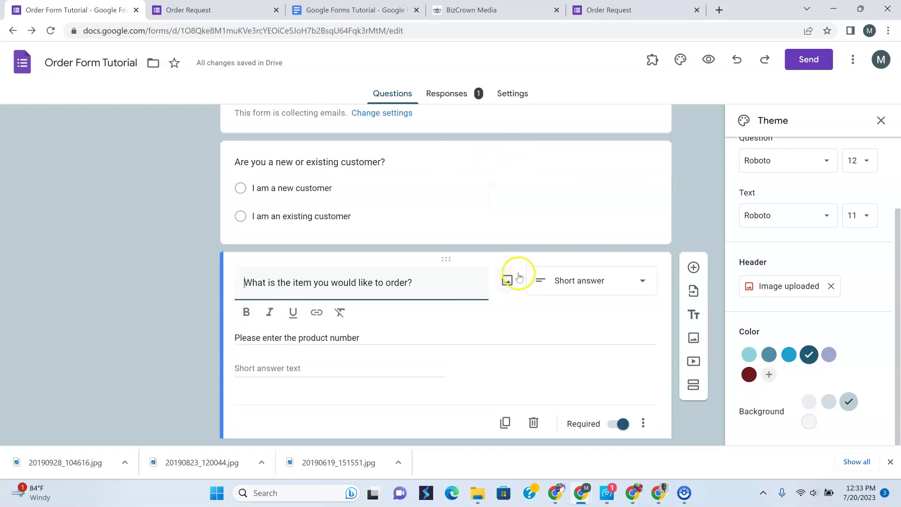
scroll(519, 277, "up", 4)
scroll(517, 278, "down", 10)
scroll(513, 279, "up", 1)
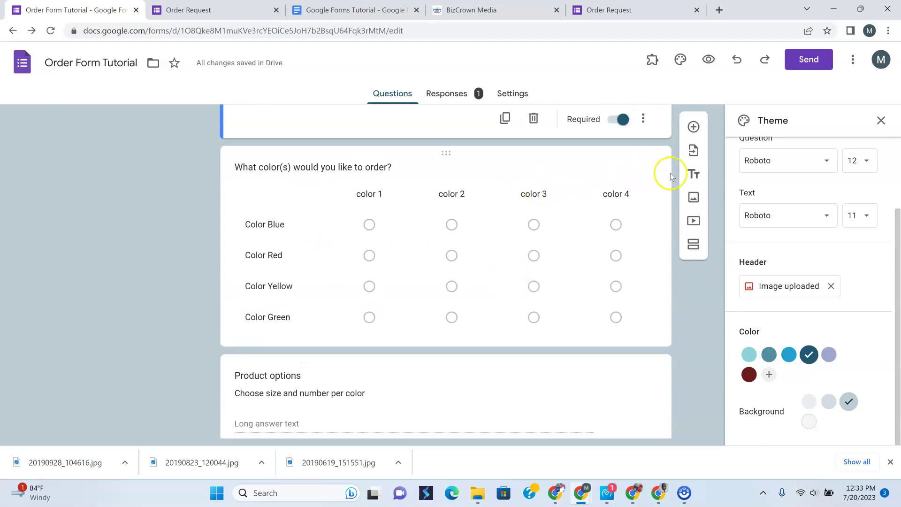
Relabel the first two grid columns from color 1 and color 2 to 1 and 2
left_click(610, 171)
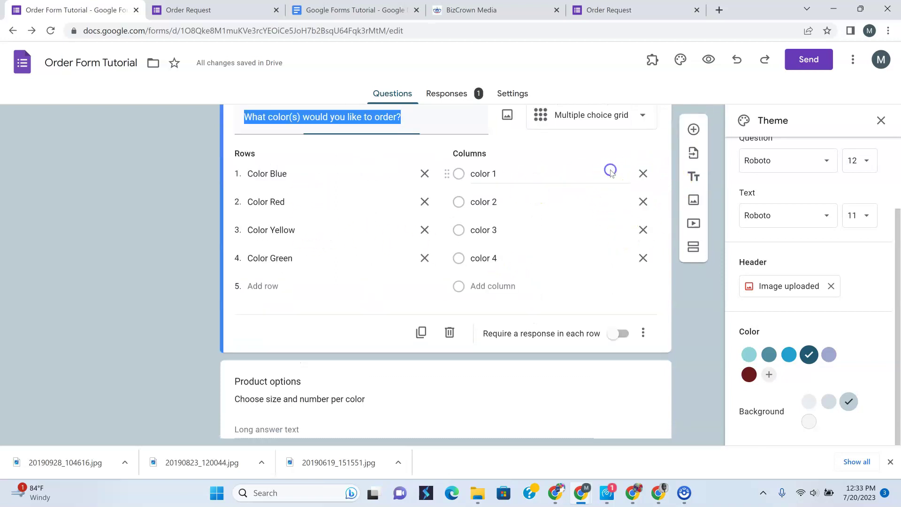
left_click(483, 193)
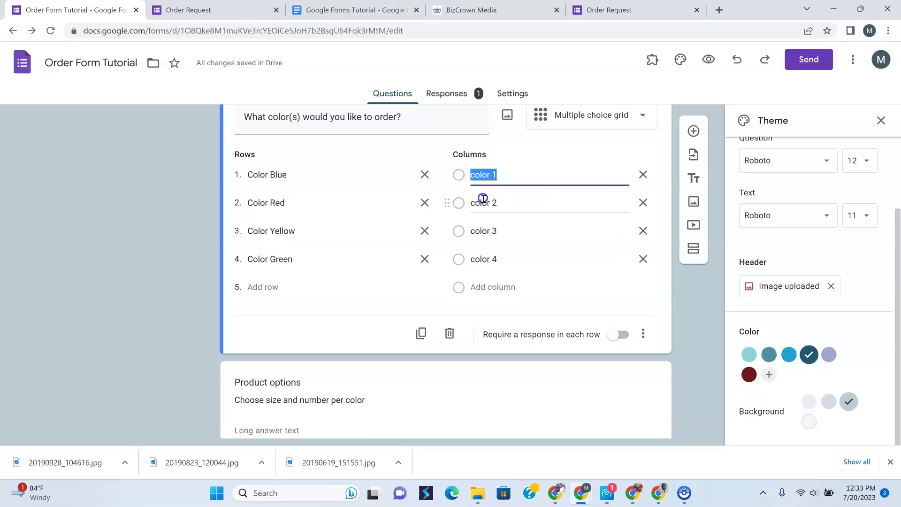
left_click(494, 174)
key("BackSpace")
key("BackSpace")
key("BackSpace")
key("BackSpace")
left_click(490, 199)
key("BackSpace")
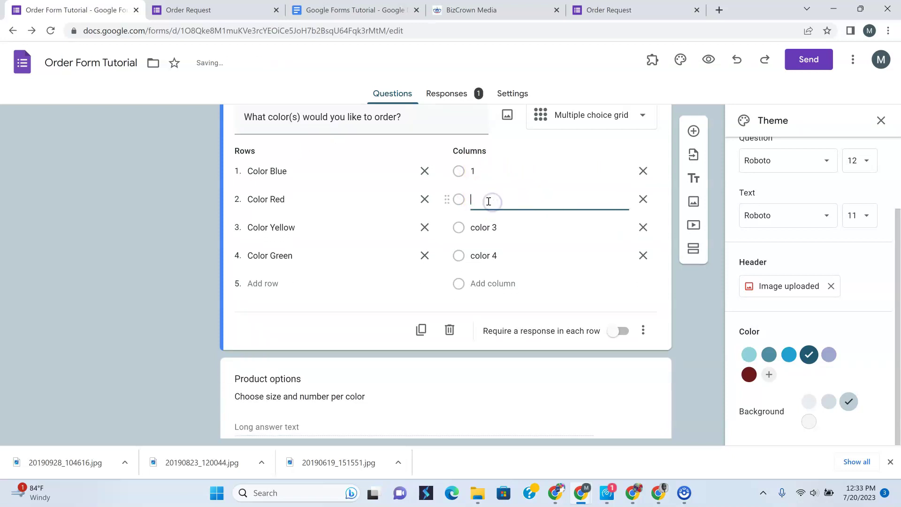
key("ctrl+z")
key("ctrl+z")
left_click(476, 169)
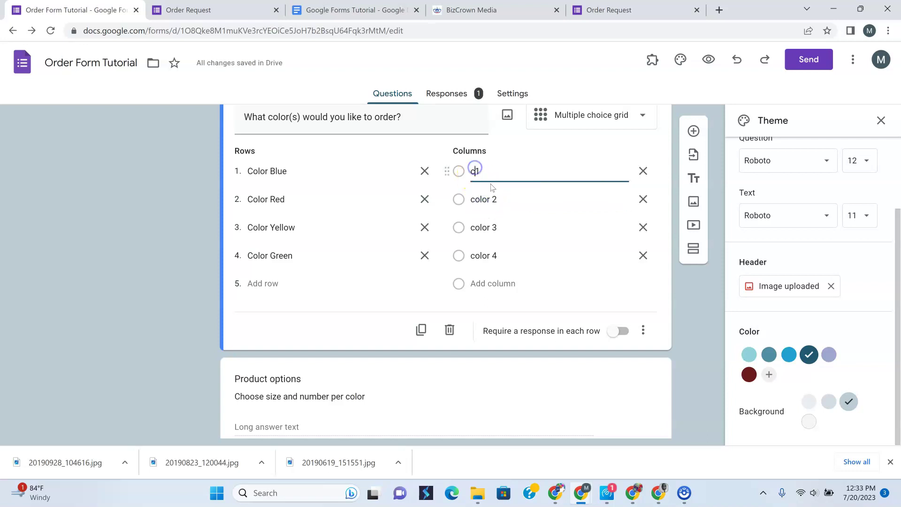
key("BackSpace")
left_click(491, 199)
left_click(488, 199)
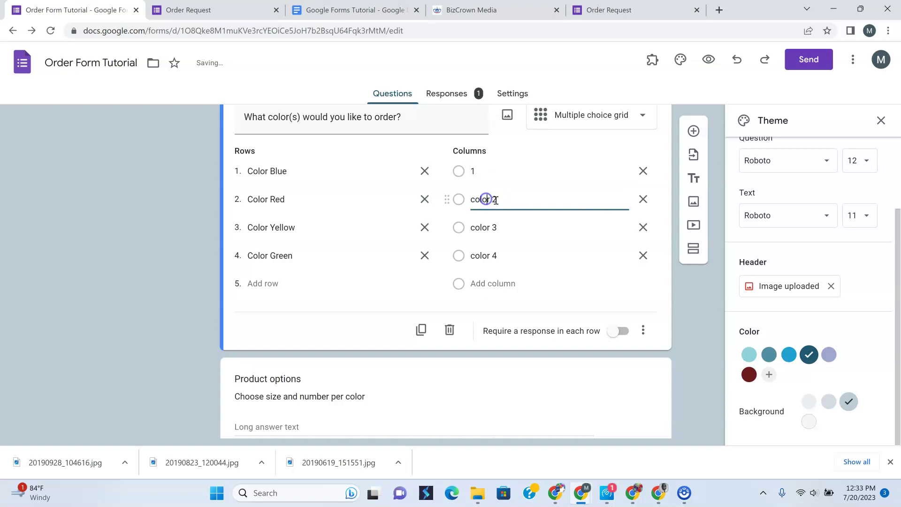
left_click(492, 200)
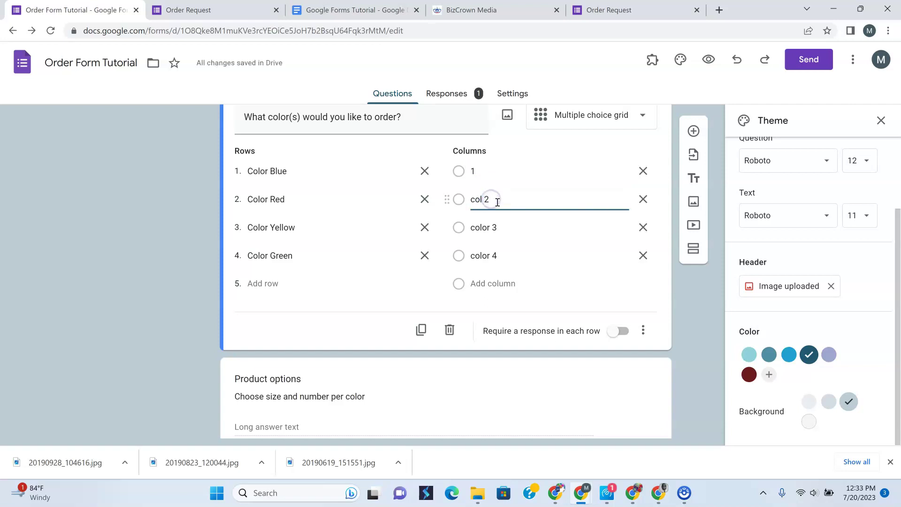
Relabel the remaining columns color 3 and color 4 to 3 and 4
left_click(494, 227)
left_click(495, 228)
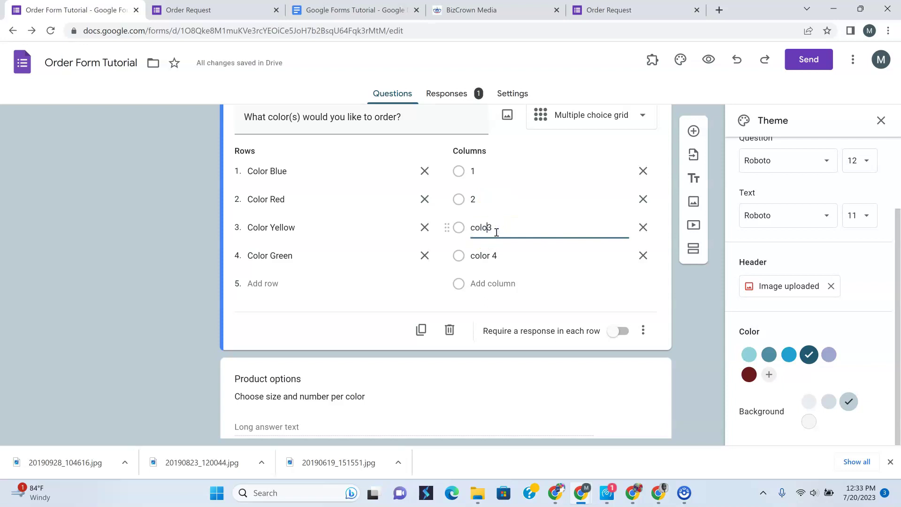
left_click(492, 255)
left_click(493, 255)
key("BackSpace")
key("BackSpace")
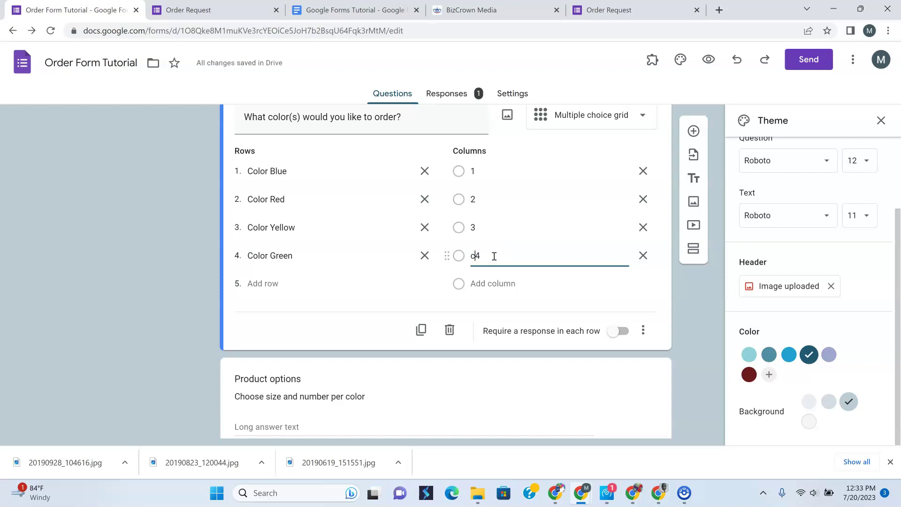
left_click(200, 330)
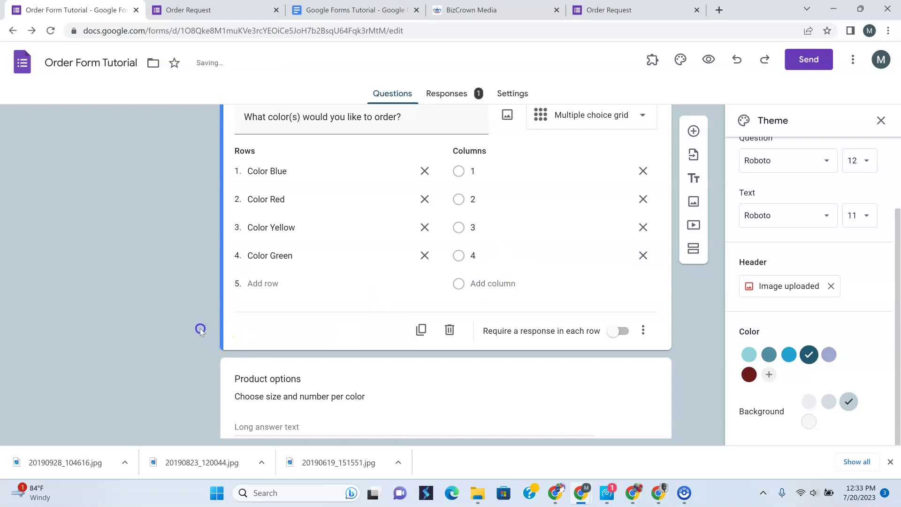
Review the Product options, colour grid and item questions, then open the form's respondent preview
left_click(375, 387)
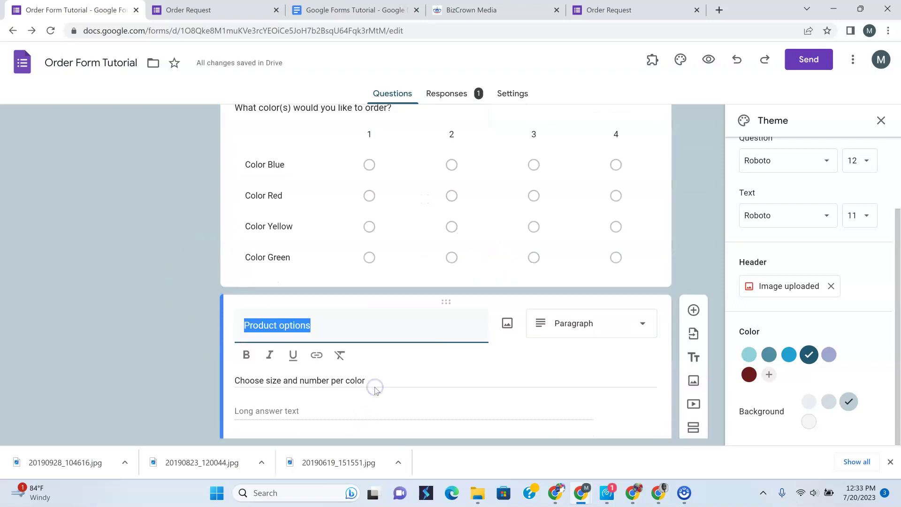
scroll(375, 390, "up", 1)
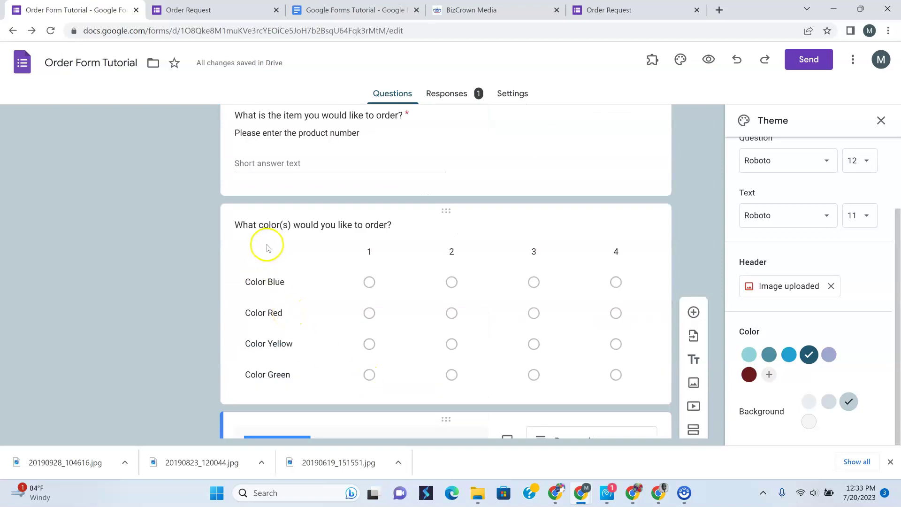
scroll(306, 276, "down", 4)
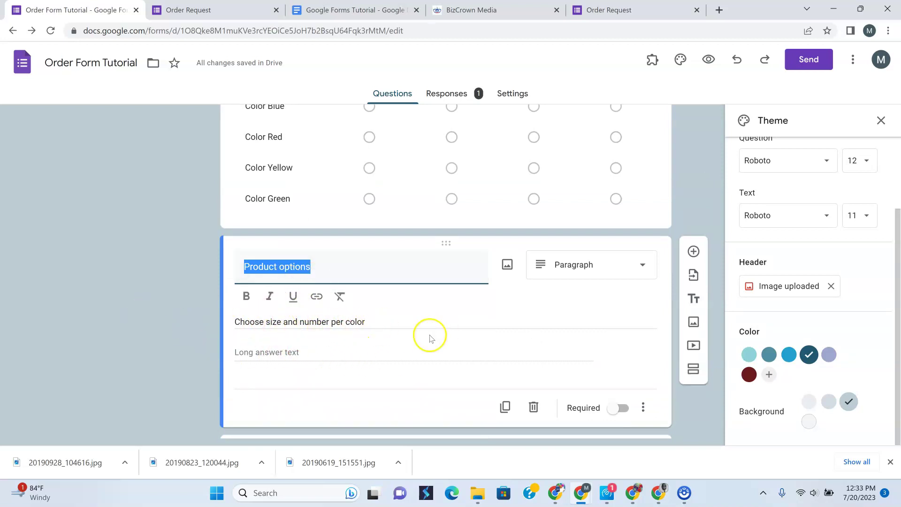
scroll(430, 338, "up", 3)
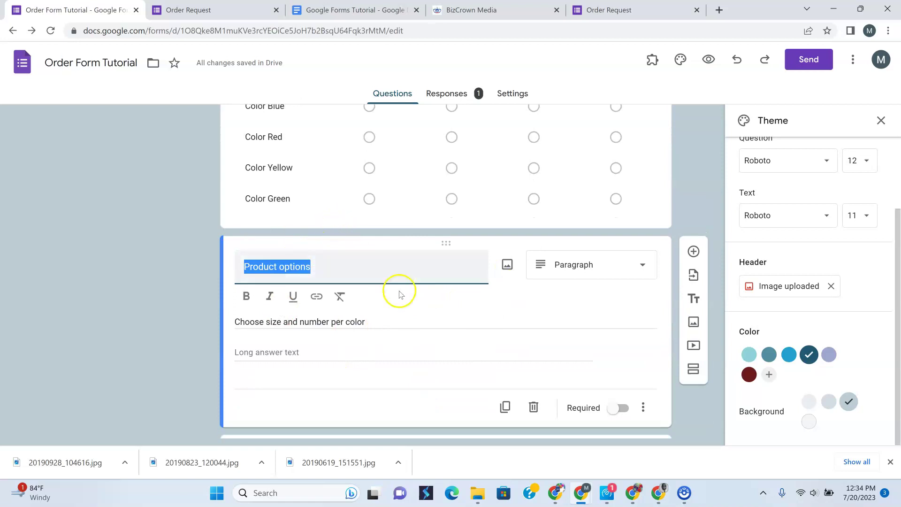
scroll(400, 293, "up", 4)
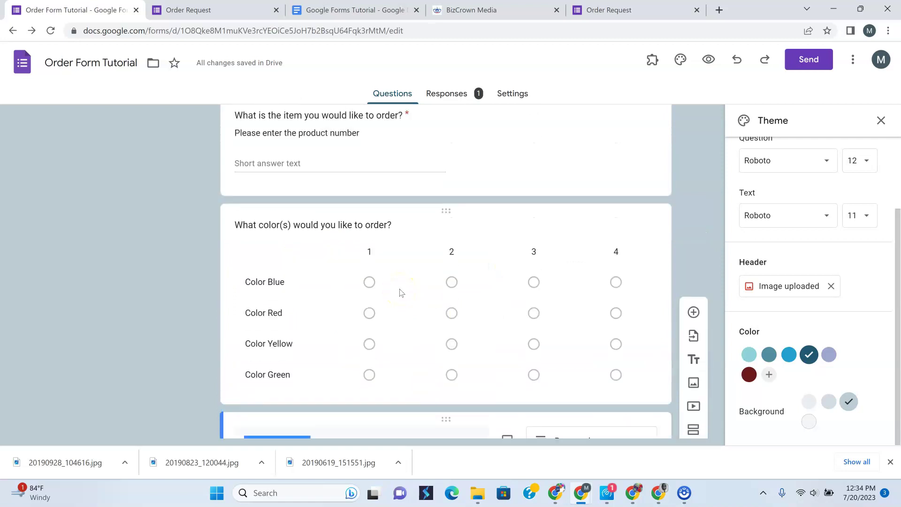
left_click(587, 229)
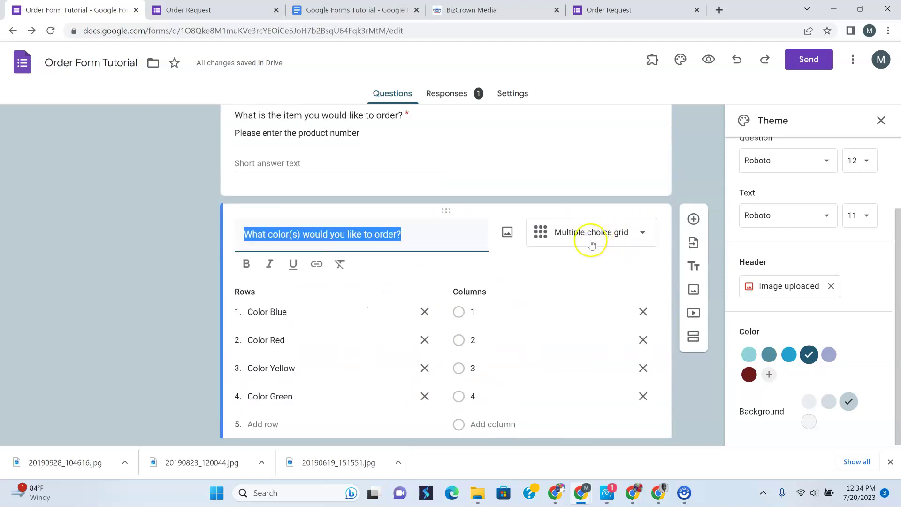
left_click(183, 276)
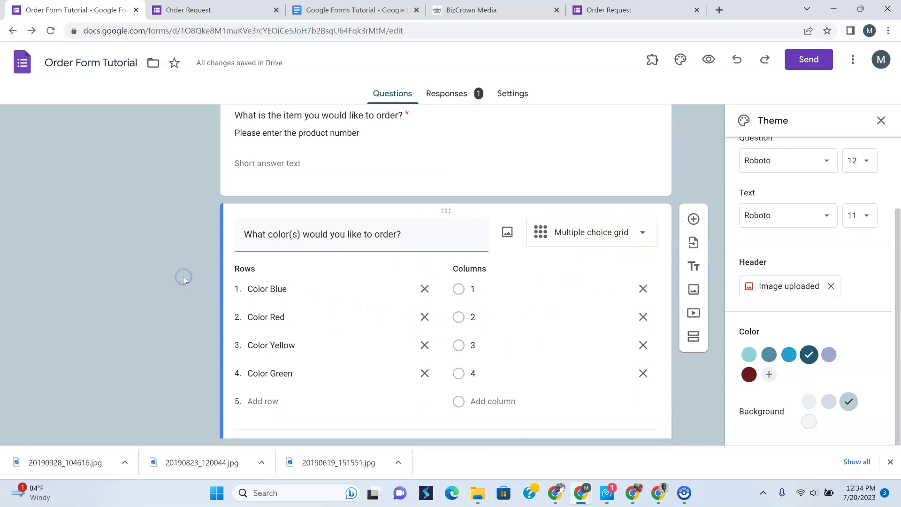
left_click(491, 161)
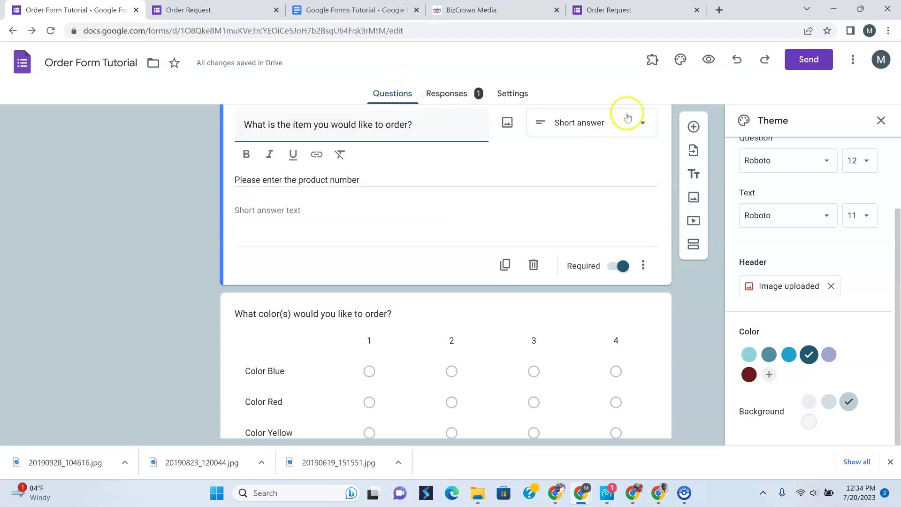
left_click(709, 61)
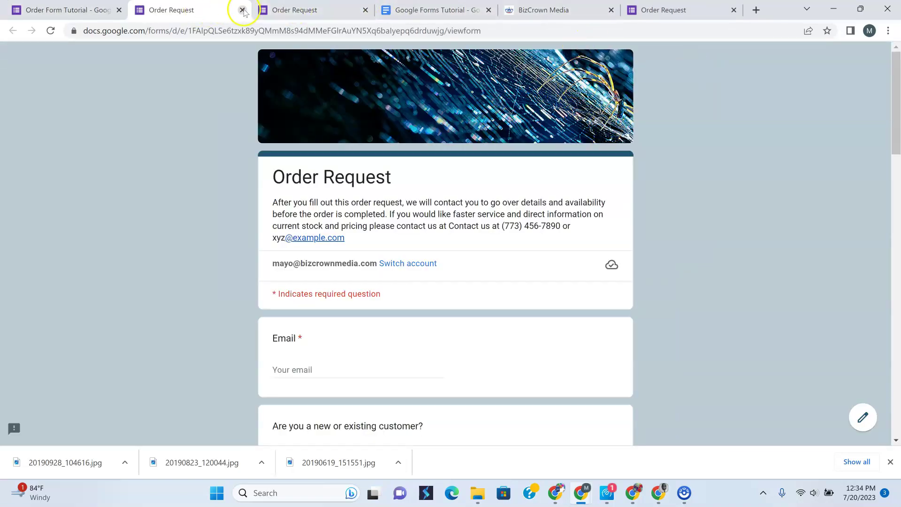
Close the preview and reload the live Order Request form to get a blank copy
left_click(88, 14)
left_click(177, 9)
left_click(242, 10)
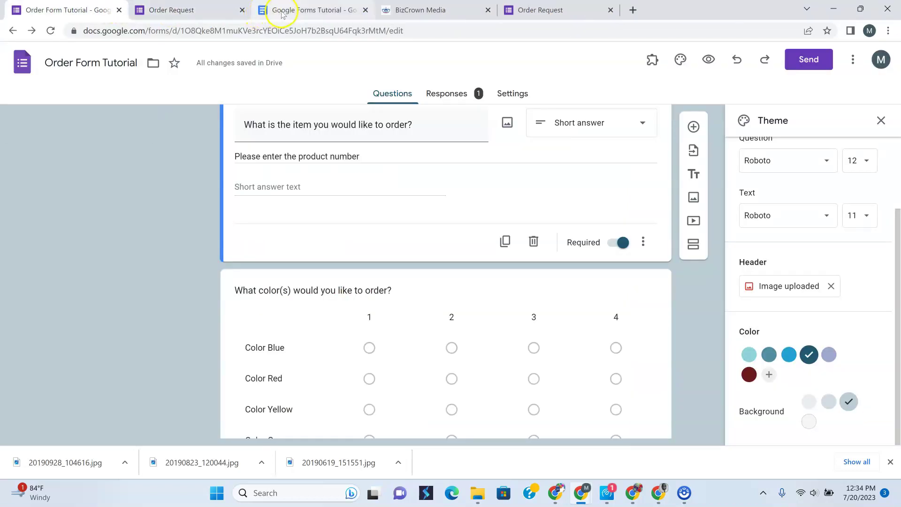
left_click(639, 14)
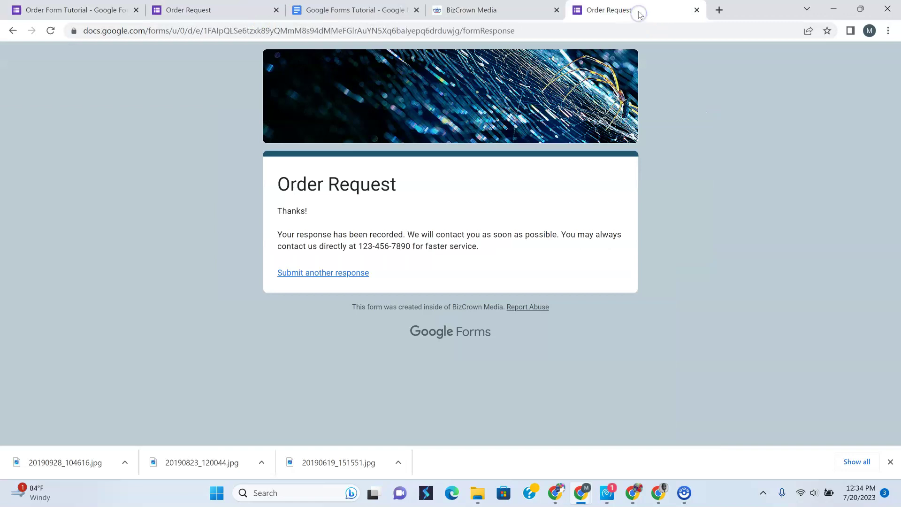
left_click(51, 31)
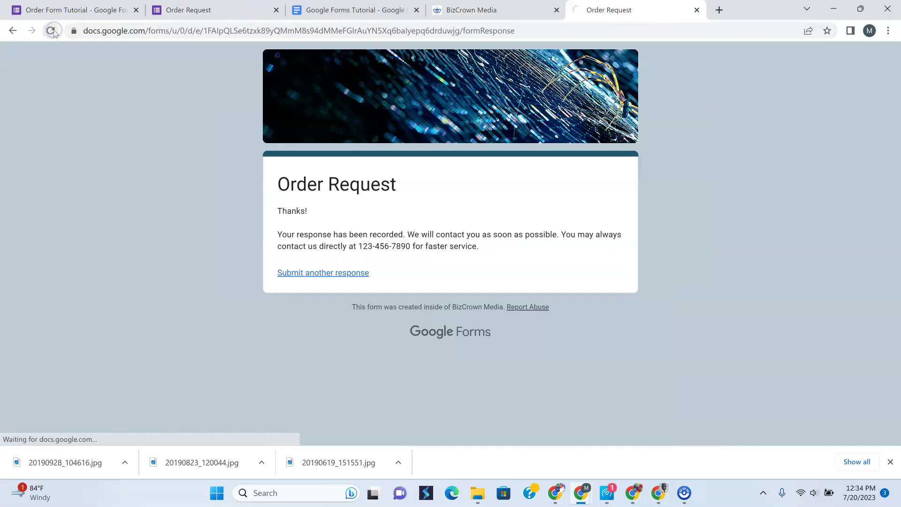
scroll(488, 310, "down", 3)
scroll(490, 326, "down", 5)
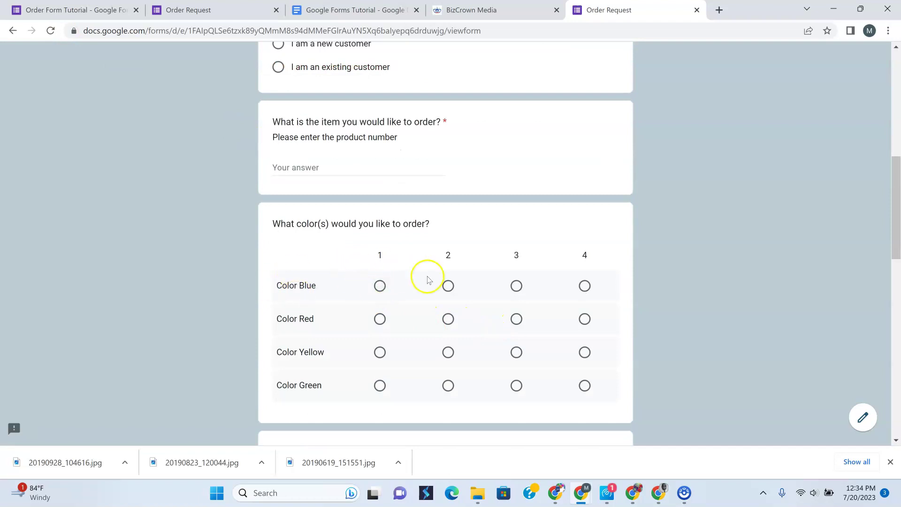
scroll(443, 289, "up", 9)
scroll(441, 288, "down", 3)
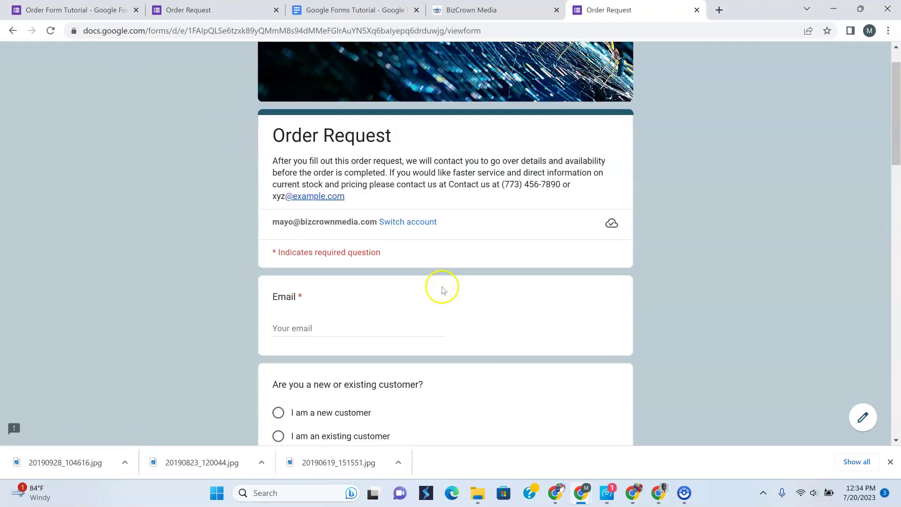
Enter the respondent's e-mail and answer as an existing customer
left_click(297, 253)
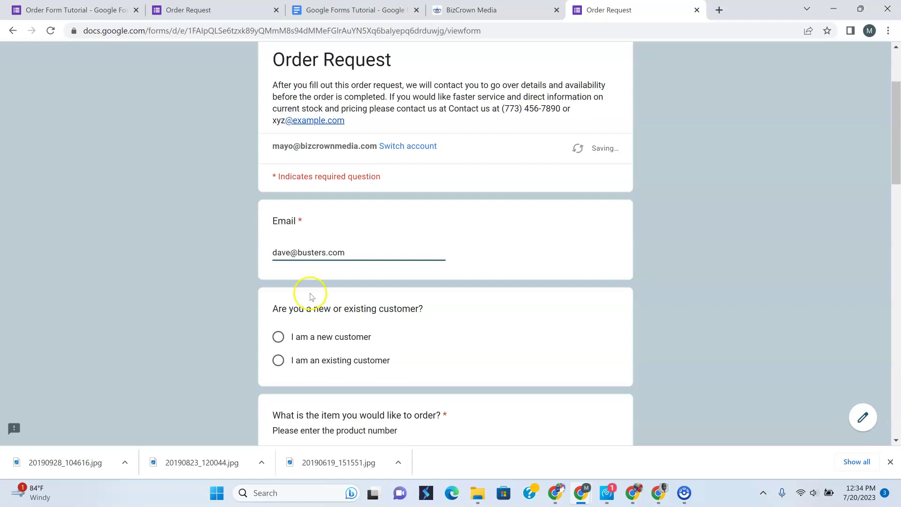
scroll(311, 295, "down", 2)
left_click(278, 242)
scroll(348, 275, "down", 1)
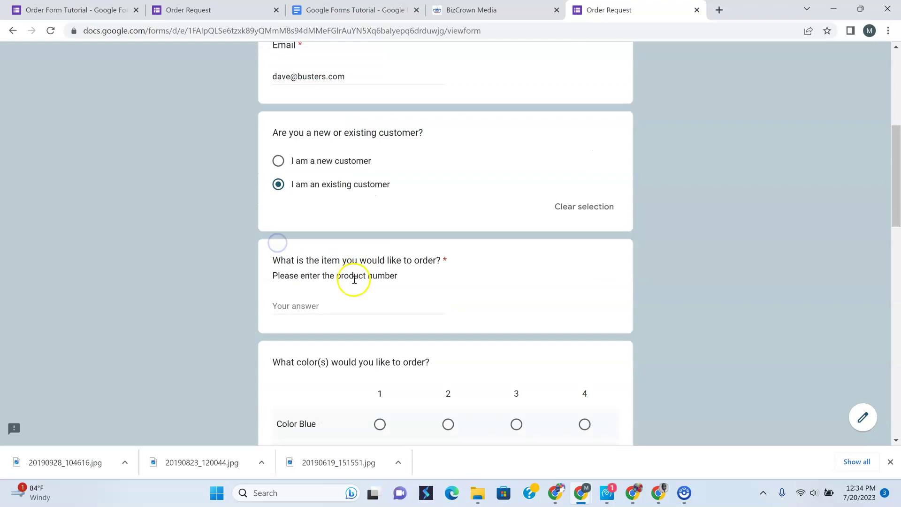
Answer the item as clothes, pick 2 for Color Blue, and return to the editor
left_click(343, 306)
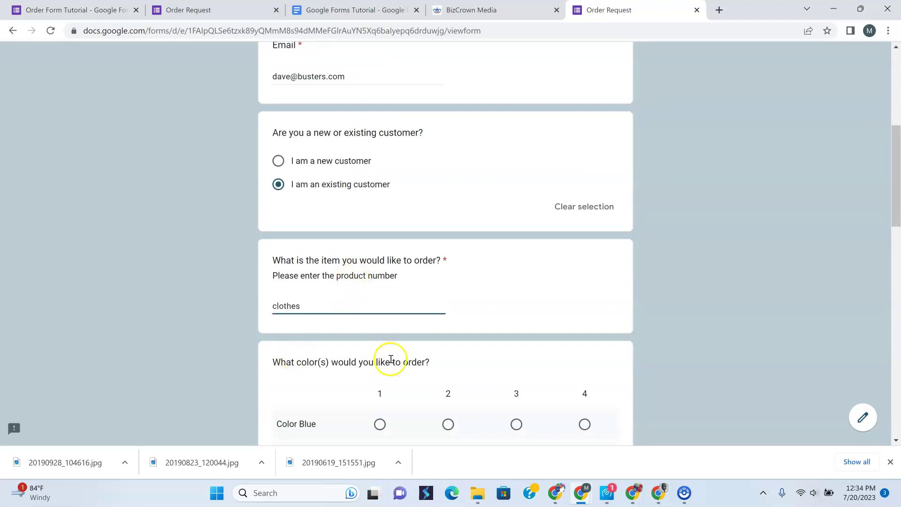
scroll(386, 359, "down", 3)
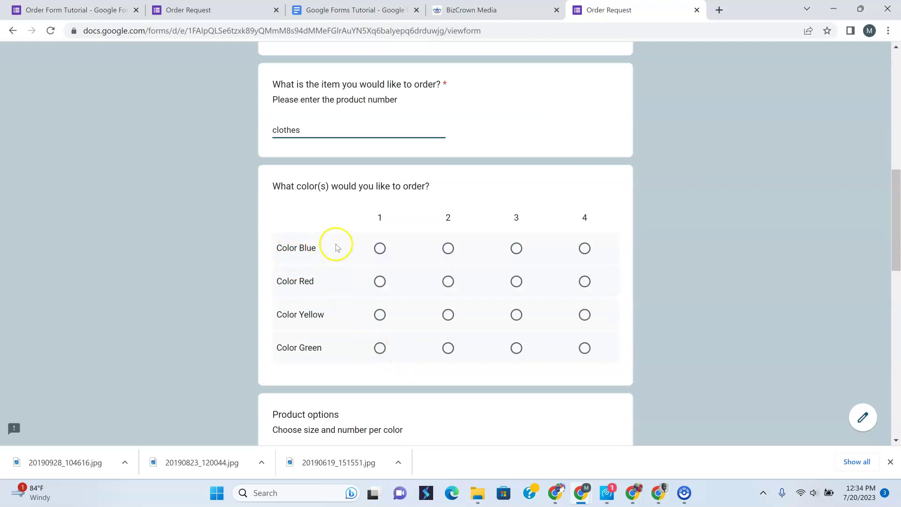
left_click(448, 249)
scroll(464, 316, "down", 3)
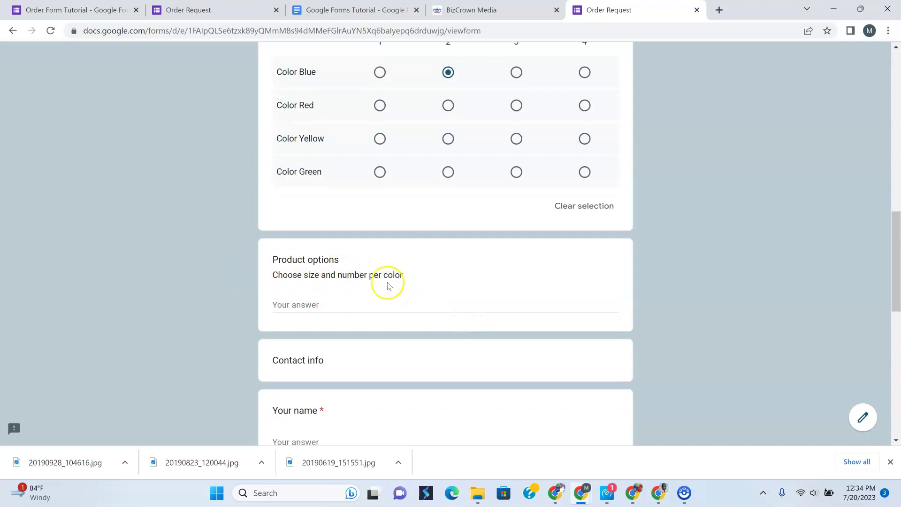
scroll(340, 302, "up", 3)
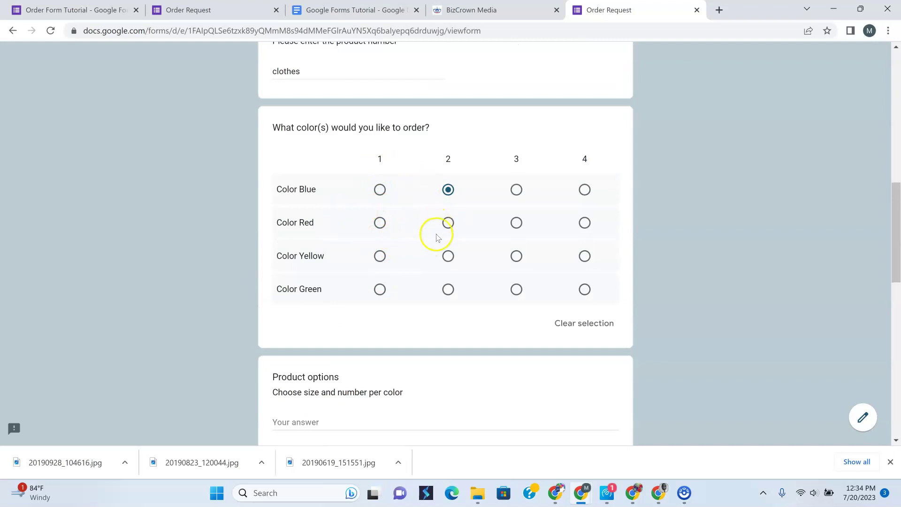
scroll(429, 237, "down", 3)
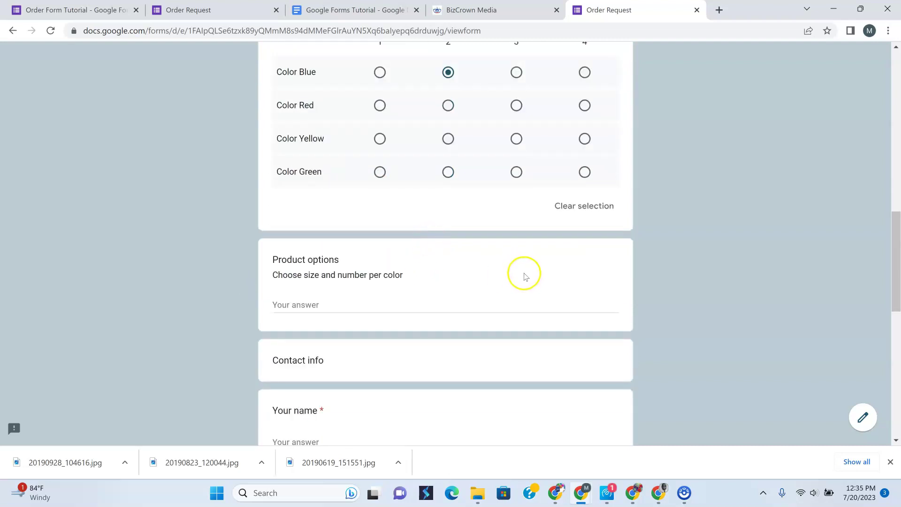
scroll(499, 255, "up", 3)
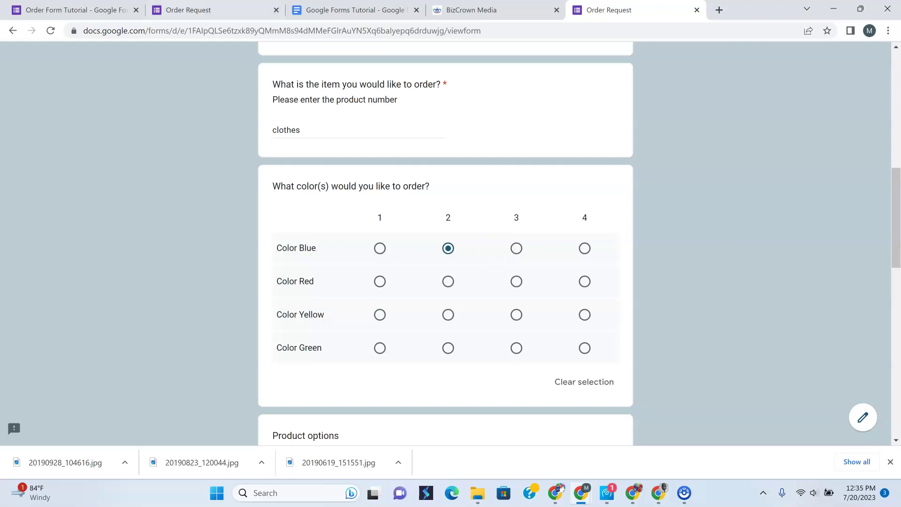
scroll(142, 198, "up", 10)
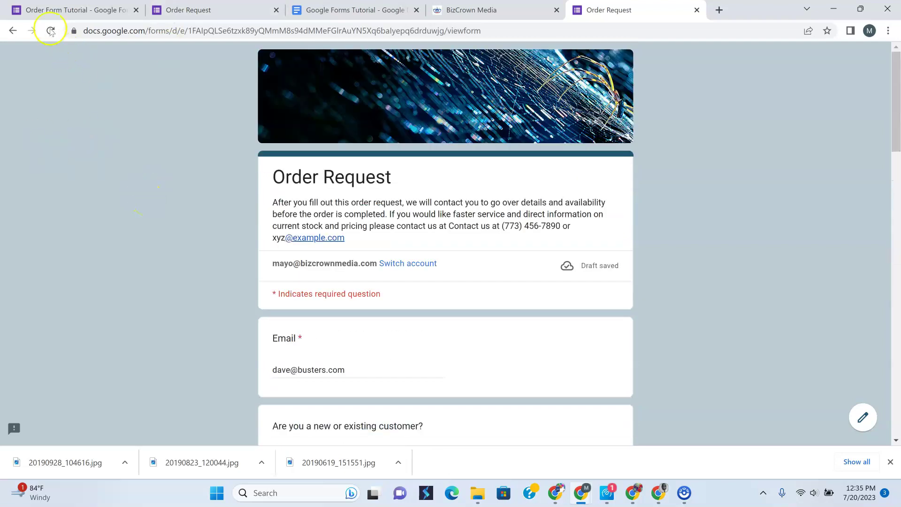
left_click(57, 9)
scroll(157, 179, "up", 10)
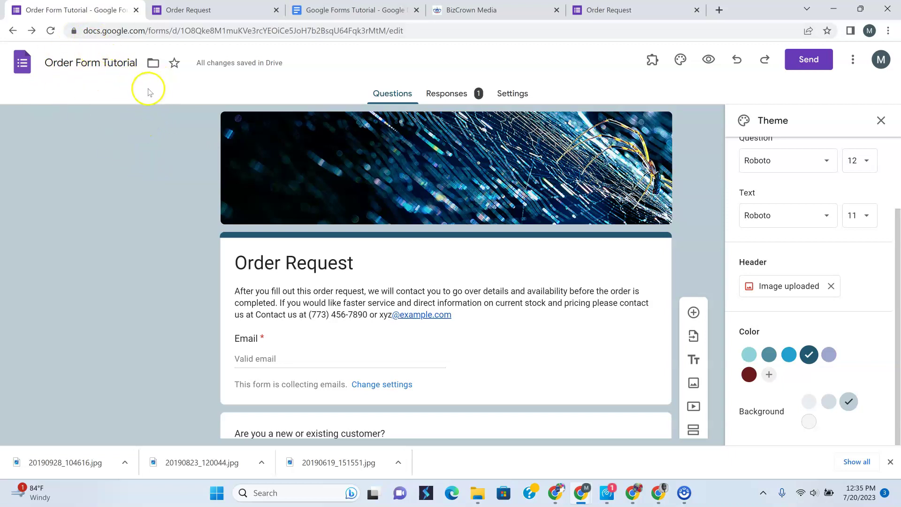
Switch through the open tabs to the last Order Request page
right_click(14, 33)
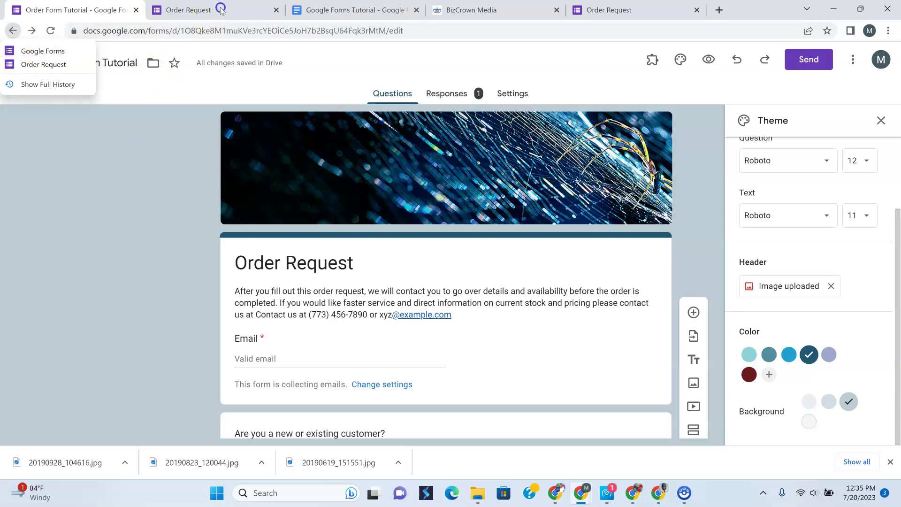
left_click(218, 10)
left_click(297, 14)
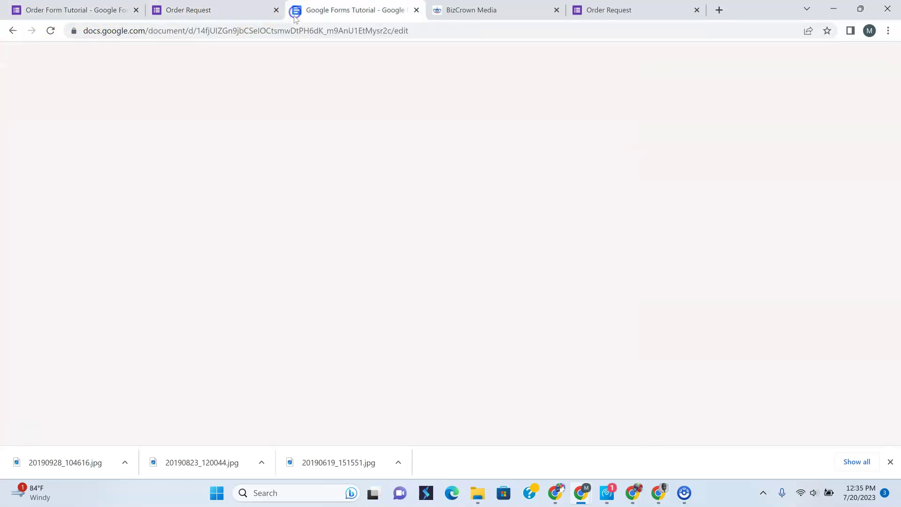
left_click(629, 15)
Search 'google forms', open the Google Forms home in a new tab, then return to the editor
left_click(632, 29)
type("google ")
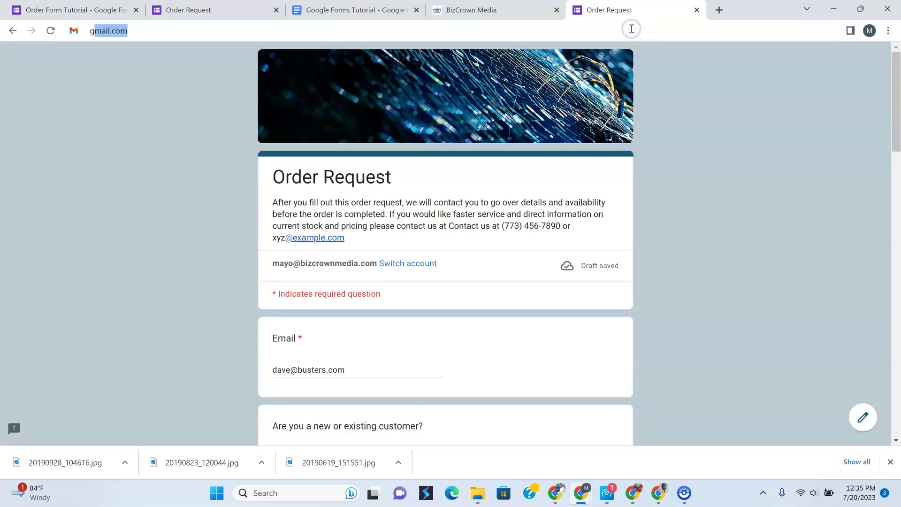
type("forms")
key("Return")
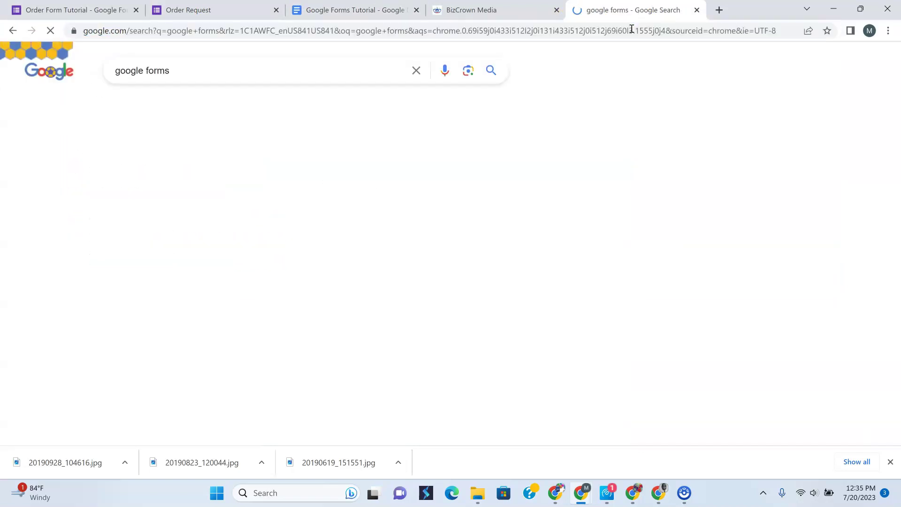
left_click(157, 189)
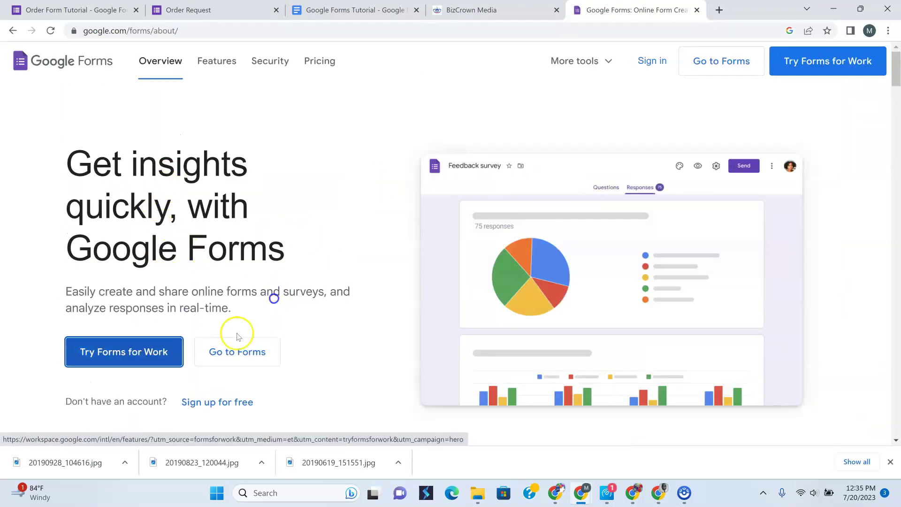
left_click(238, 352)
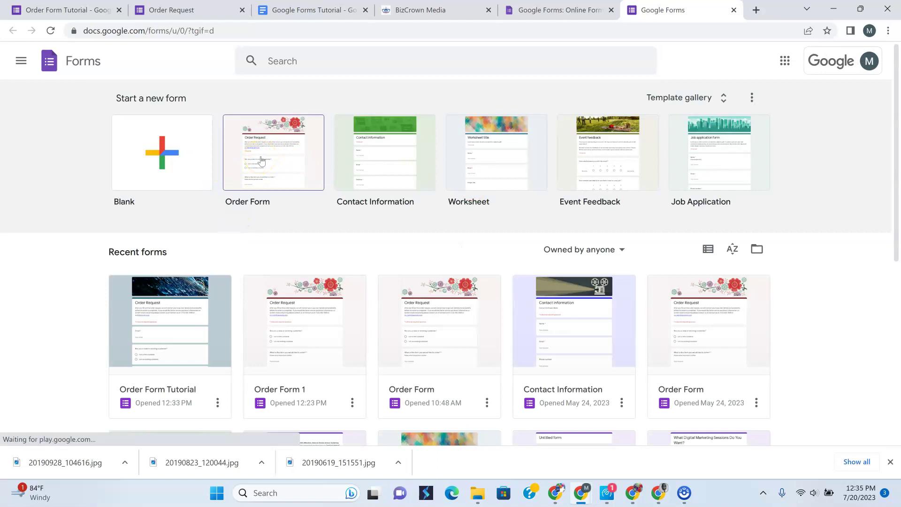
left_click(74, 11)
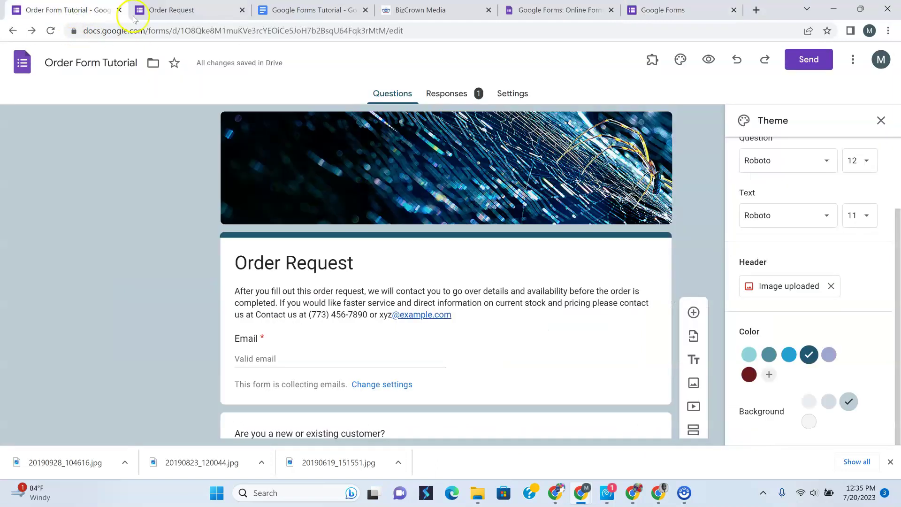
Review the colour grid and item questions, then switch to the Google Forms Tutorial document
scroll(411, 305, "down", 10)
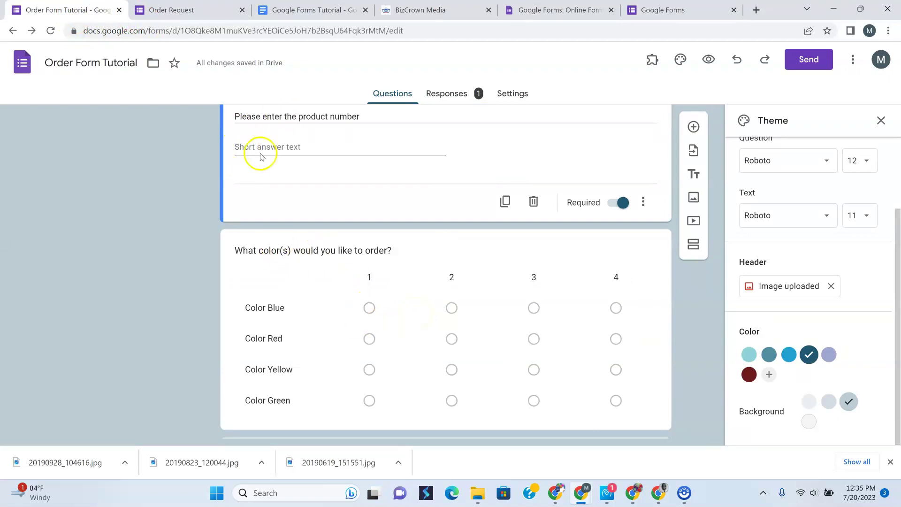
left_click(535, 255)
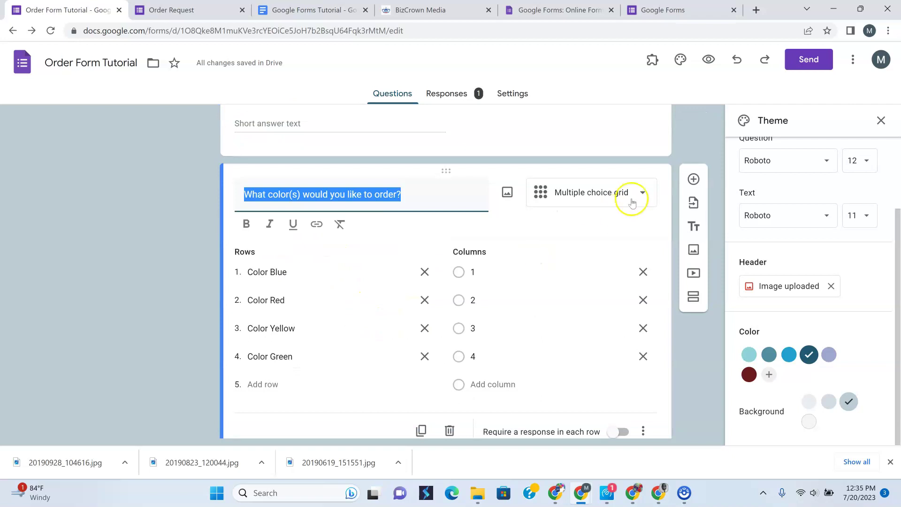
left_click(106, 197)
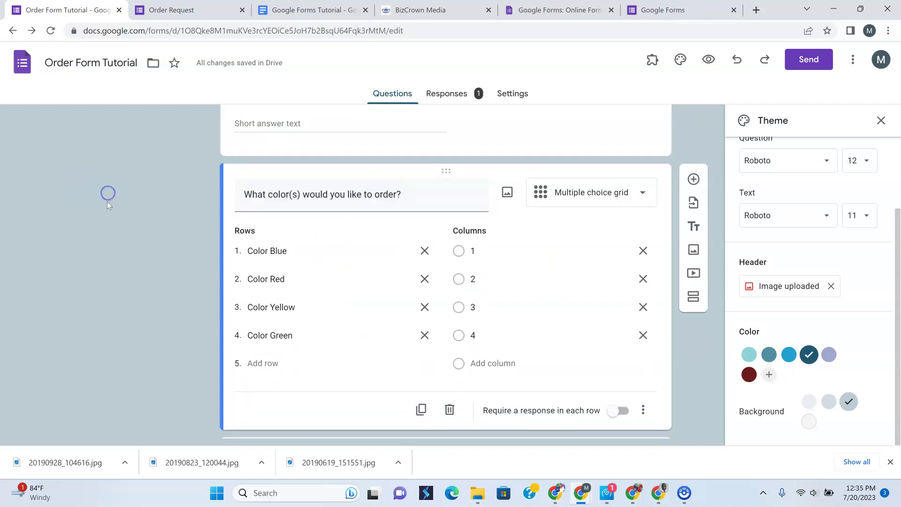
left_click(437, 139)
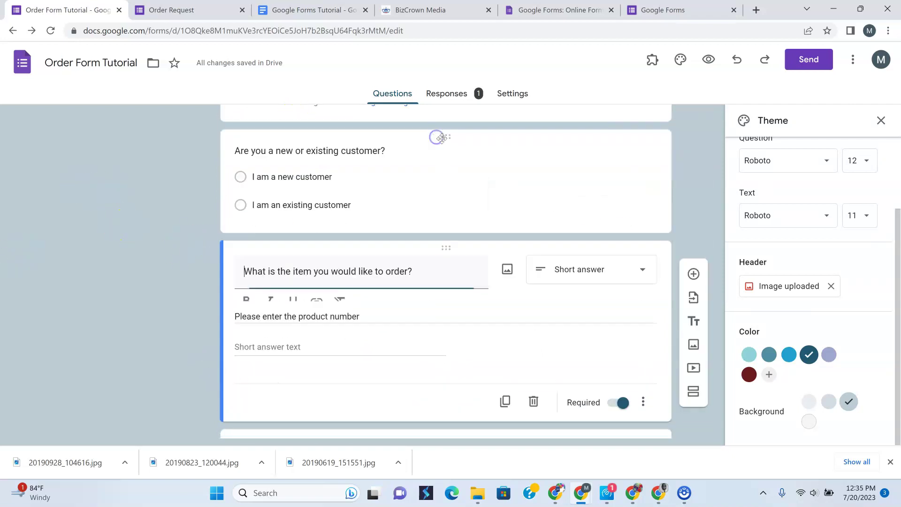
scroll(366, 298, "down", 9)
scroll(328, 235, "up", 1)
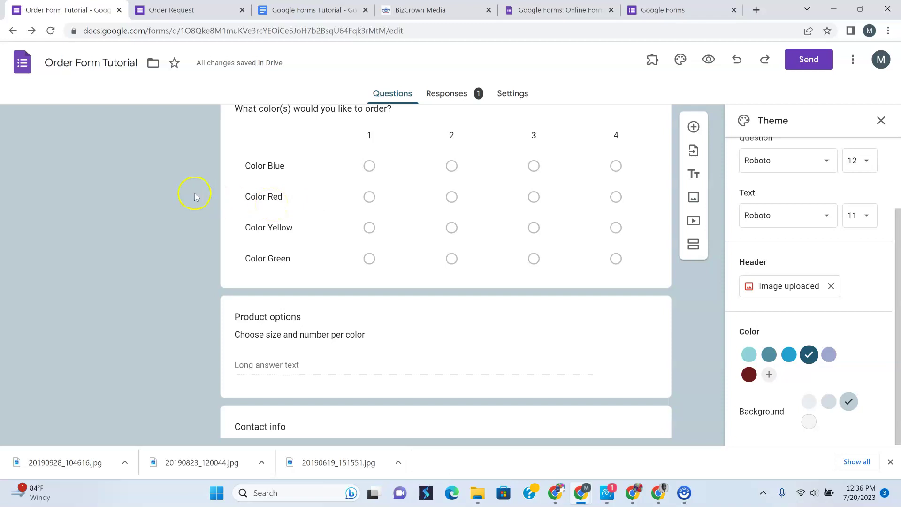
left_click(270, 10)
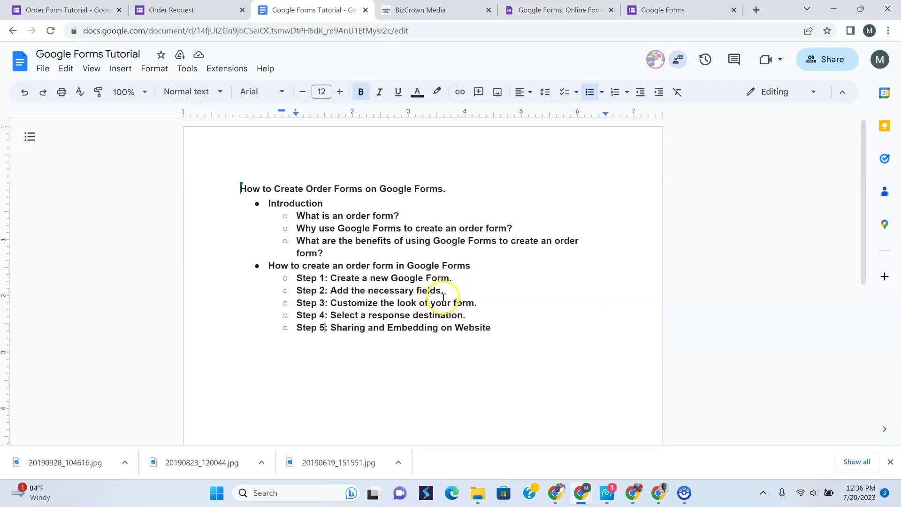
Insert '(Modified)' before 'the' in Step 2 so it reads 'Add (Modified) the necessary fields.'
left_click(353, 294)
type("modif")
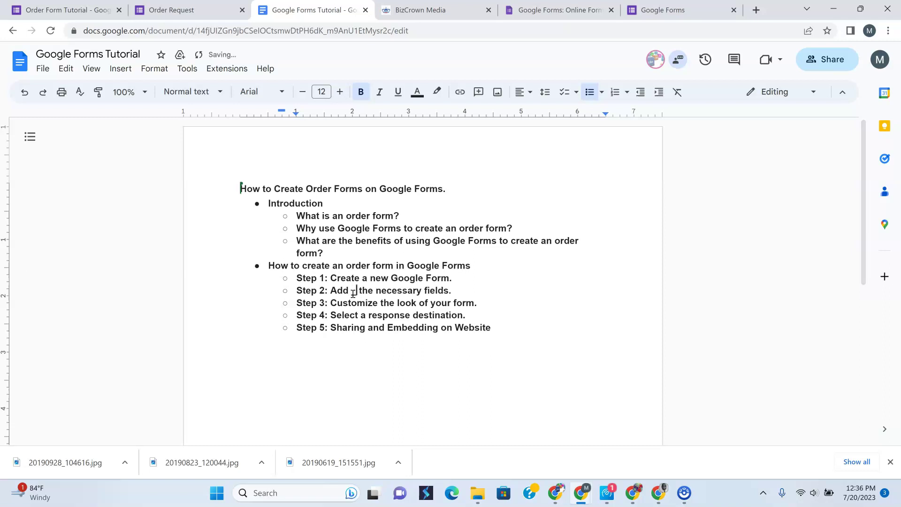
type("ie")
key("BackSpace")
key("BackSpace")
key("BackSpace")
key("BackSpace")
key("BackSpace")
key("BackSpace")
key("BackSpace")
key("BackSpace")
type("(Modified(")
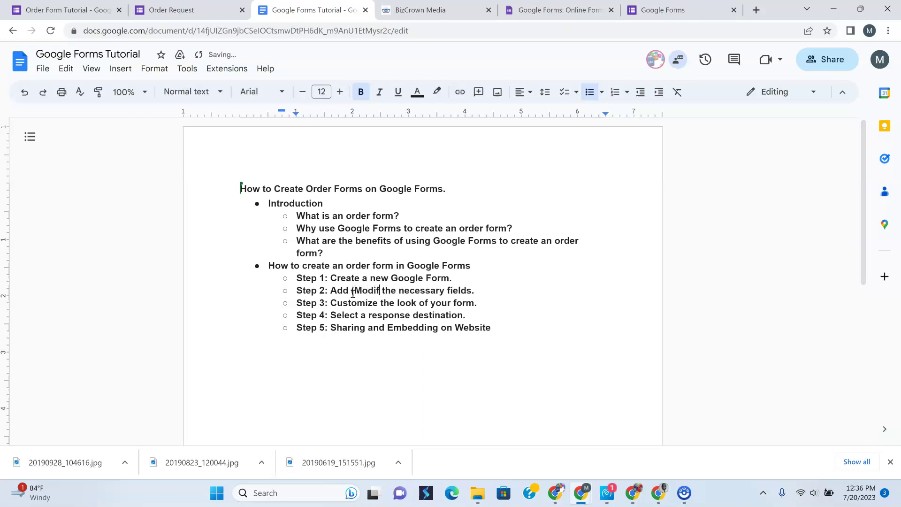
key("BackSpace")
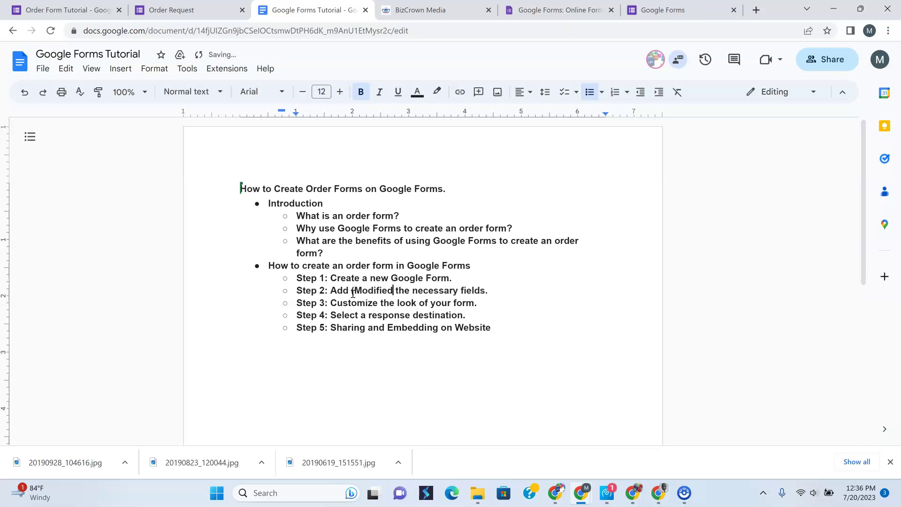
type(")")
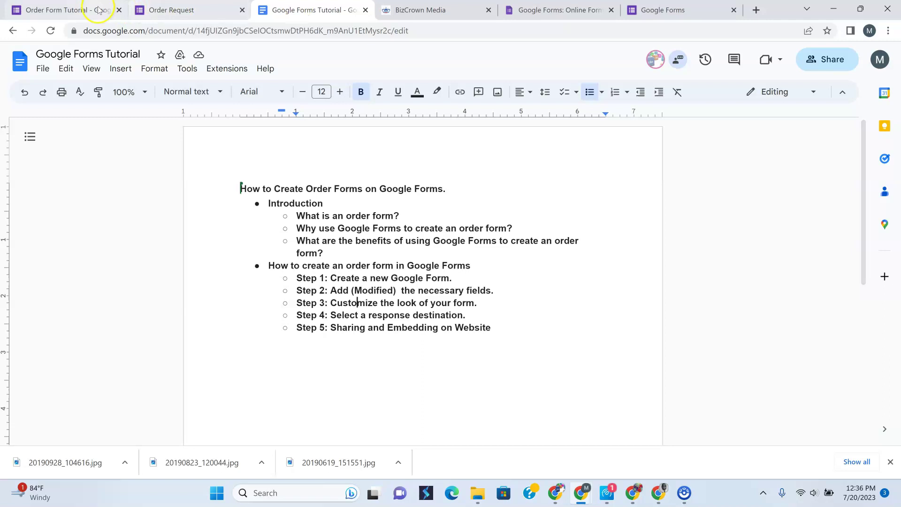
From the Responses tab, link responses to a new spreadsheet, Order Form Tutorial (Responses)
left_click(66, 10)
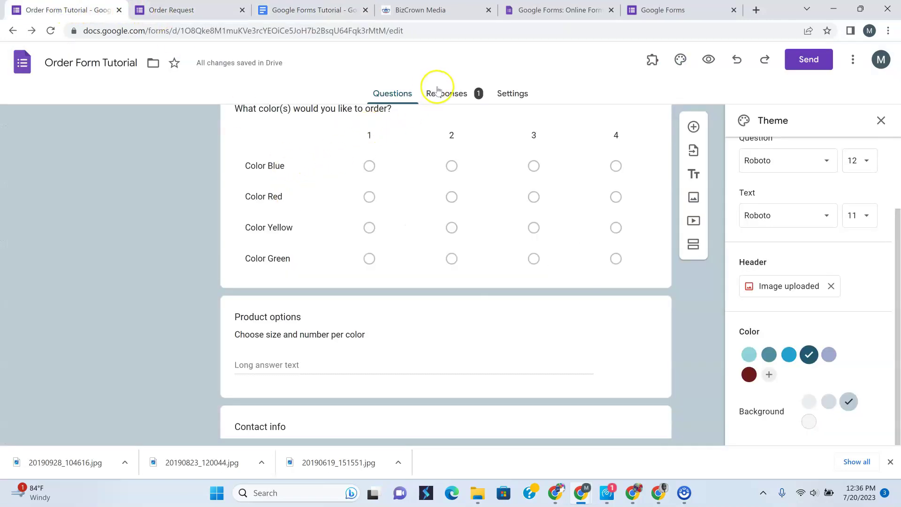
left_click(438, 93)
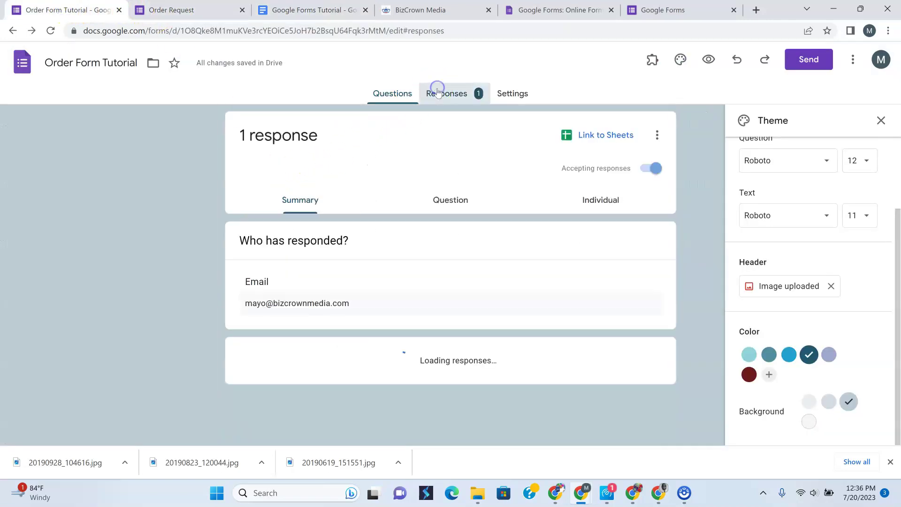
left_click(599, 137)
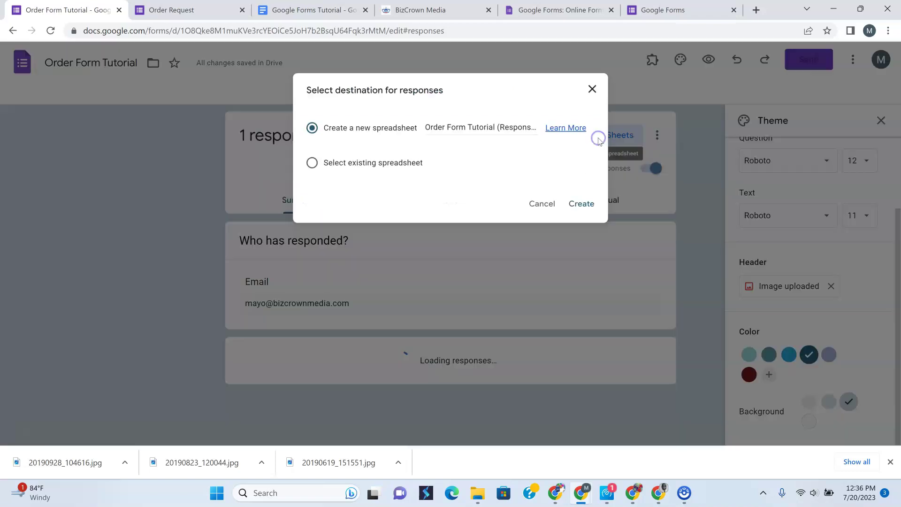
left_click(599, 87)
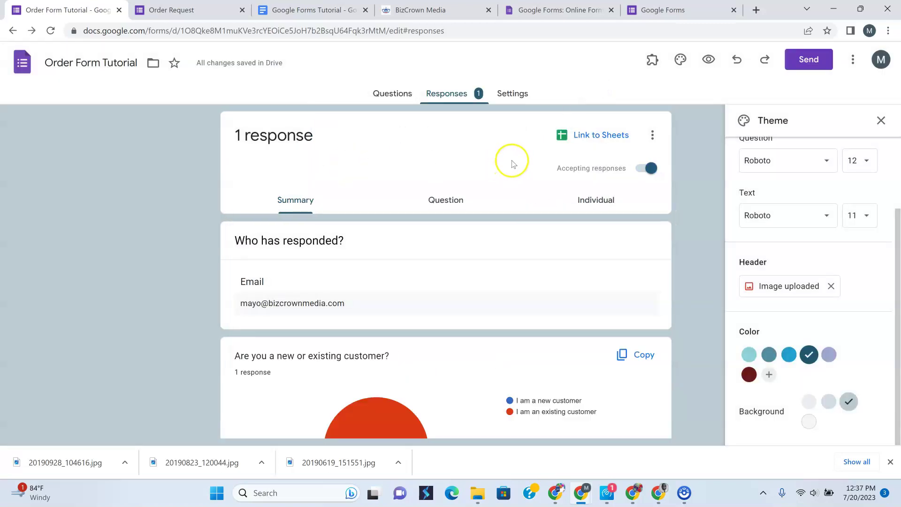
left_click(575, 136)
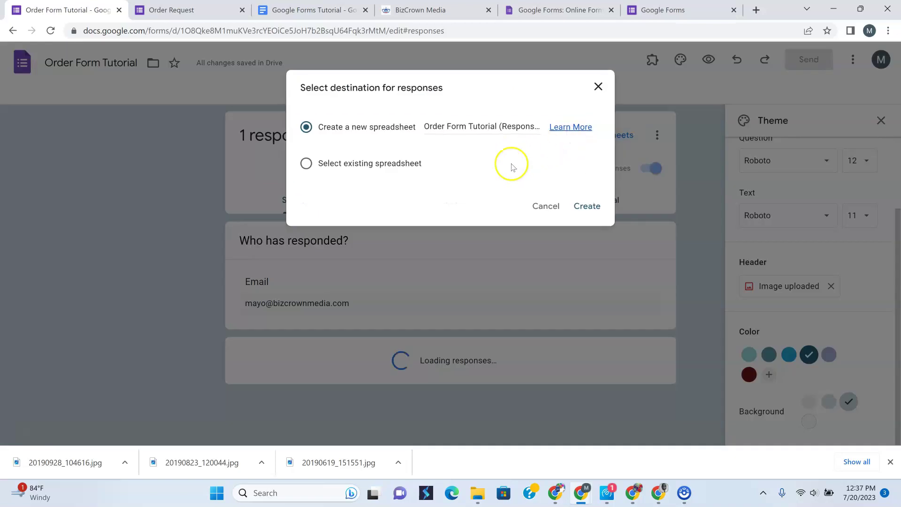
left_click(585, 206)
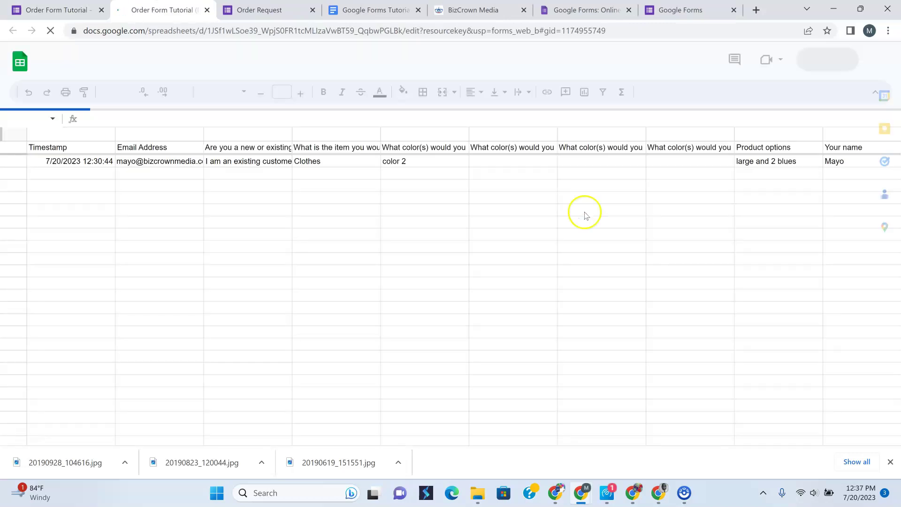
Inspect the response row's timestamp, e-mail, customer type and Clothes item, then return to the form
left_click(58, 161)
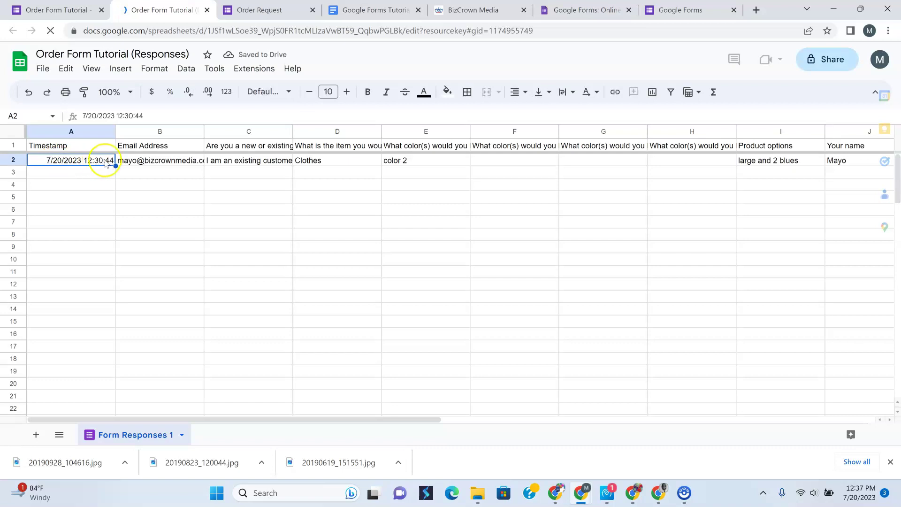
left_click(155, 161)
left_click(242, 161)
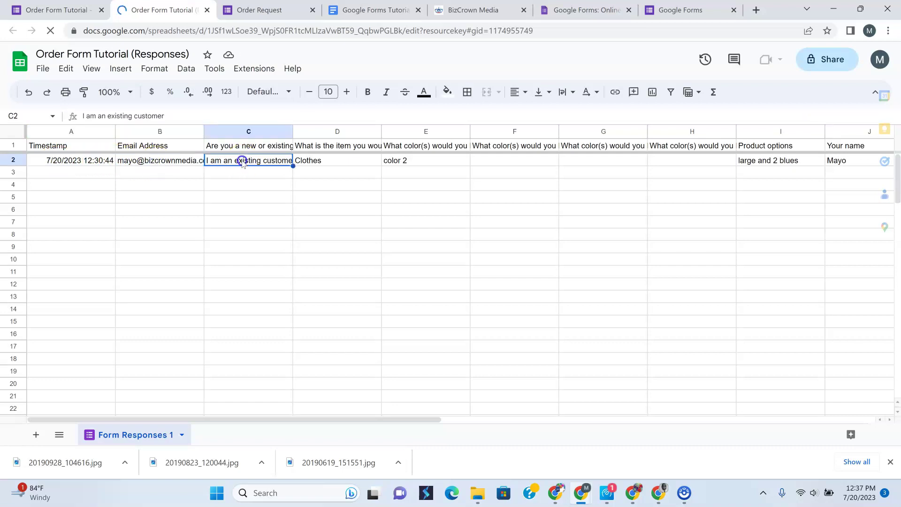
left_click(324, 161)
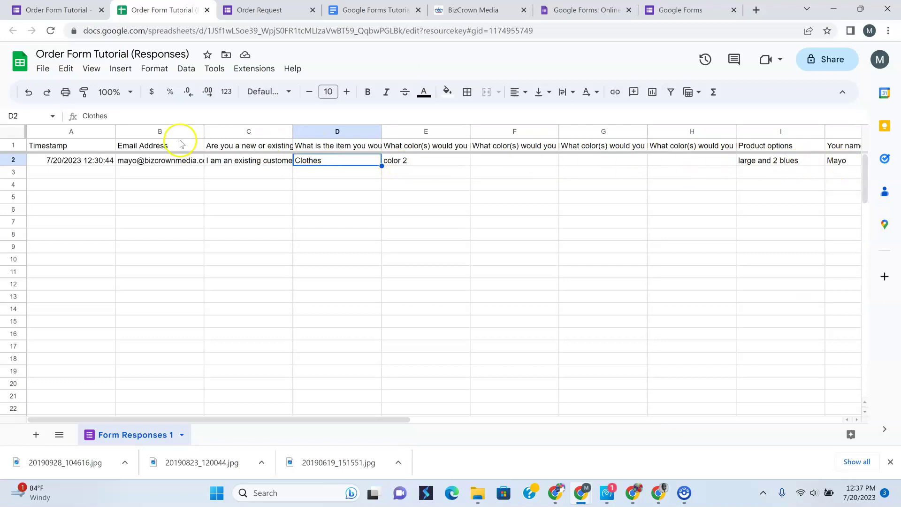
left_click(58, 9)
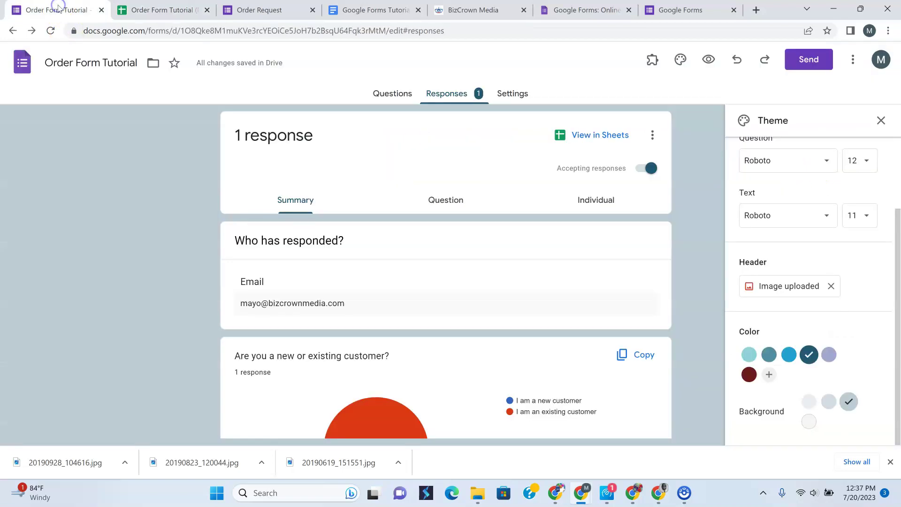
left_click(256, 9)
left_click(334, 8)
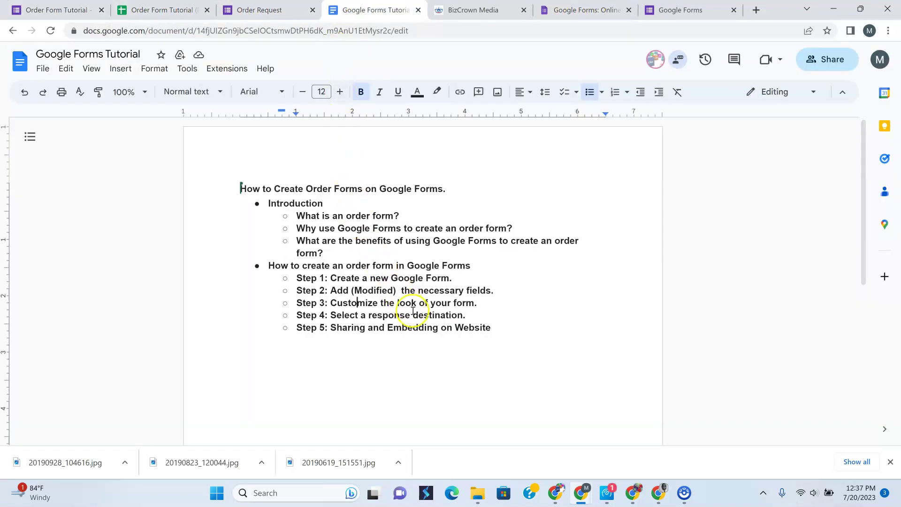
left_click(485, 306)
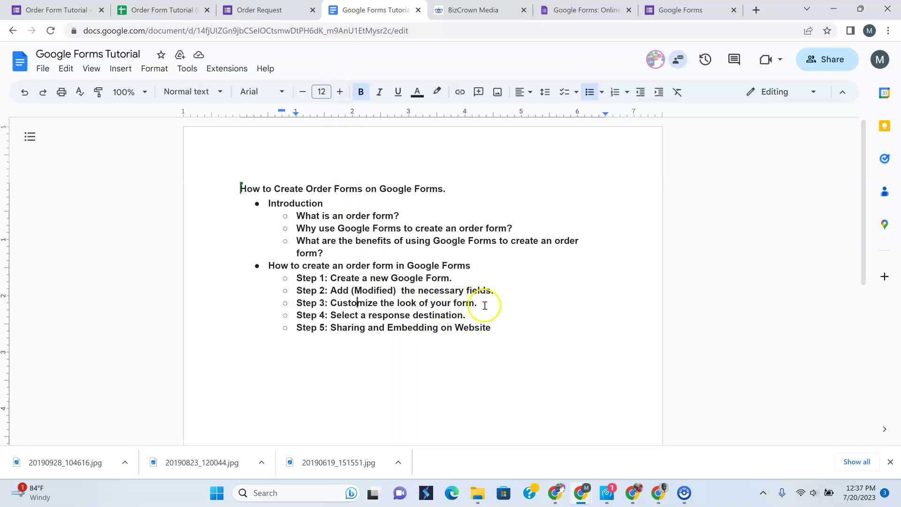
left_click(236, 15)
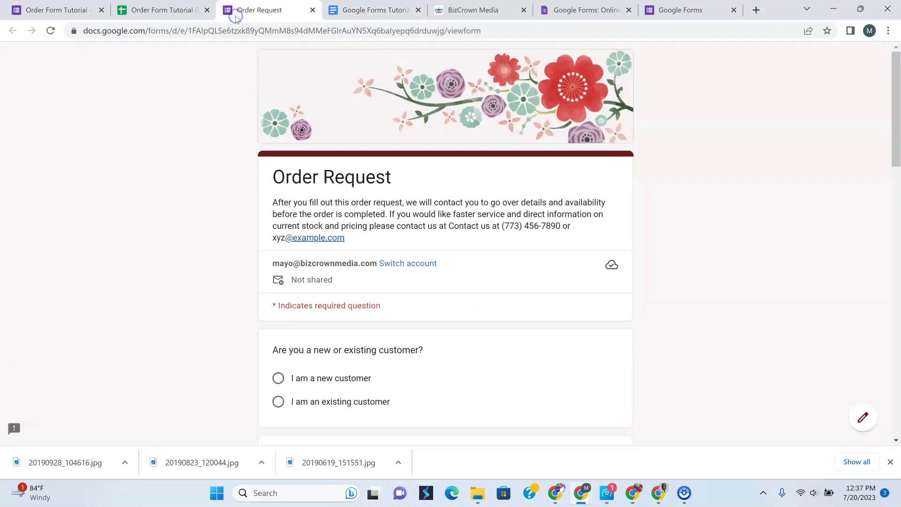
left_click(56, 9)
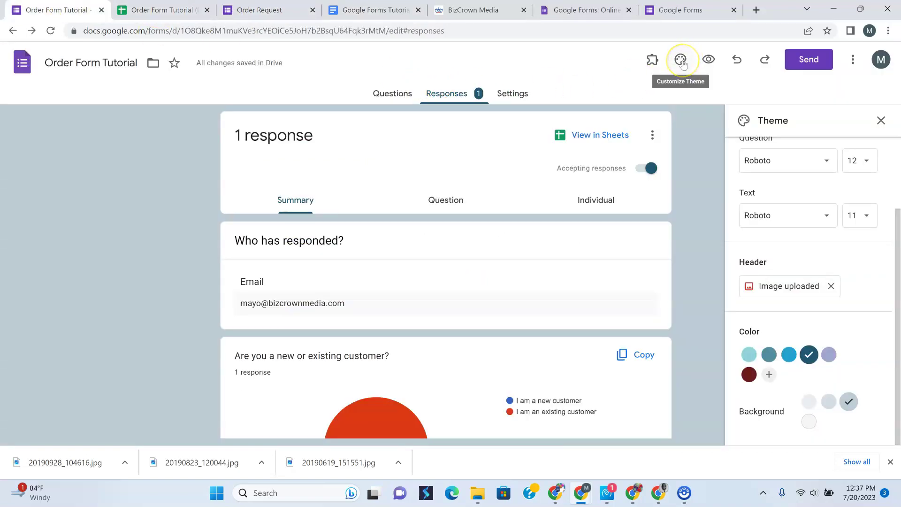
left_click(161, 10)
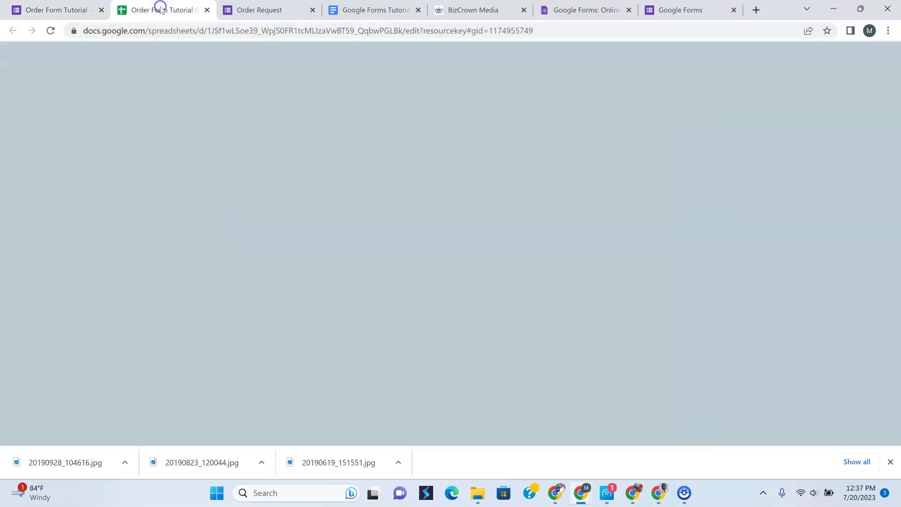
left_click(331, 10)
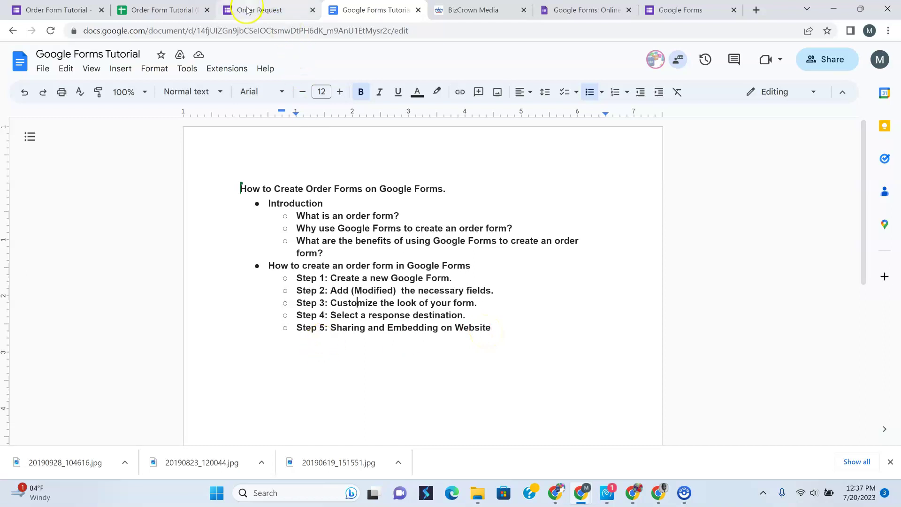
left_click(50, 6)
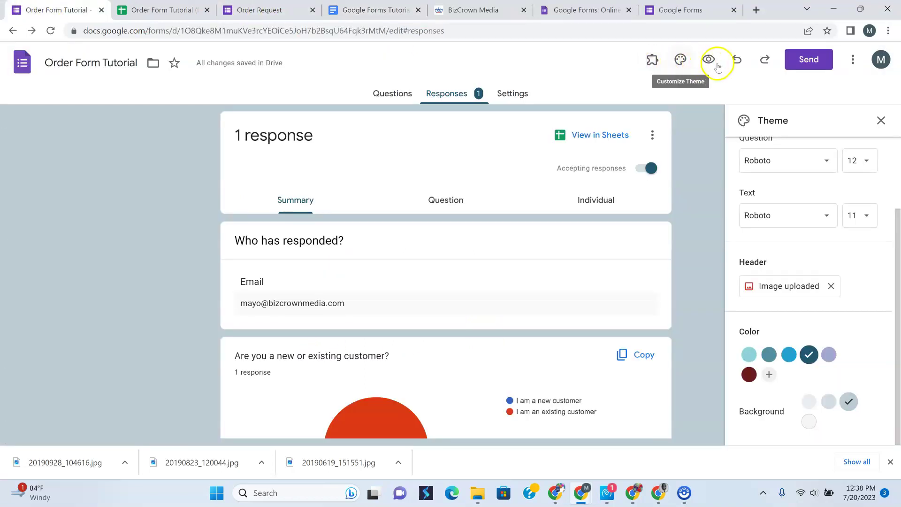
View the form's share link and Embed HTML code in the Send dialog, then cancel
left_click(800, 61)
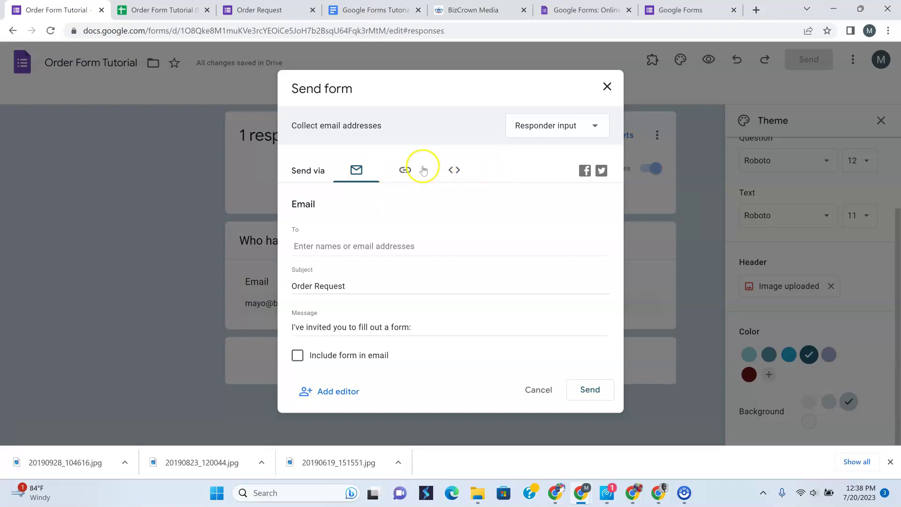
left_click(406, 170)
left_click(452, 170)
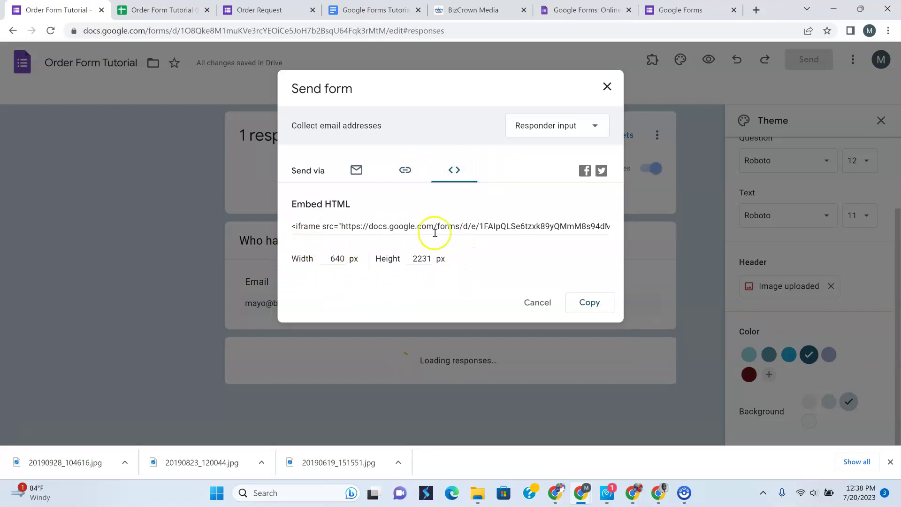
left_click(535, 305)
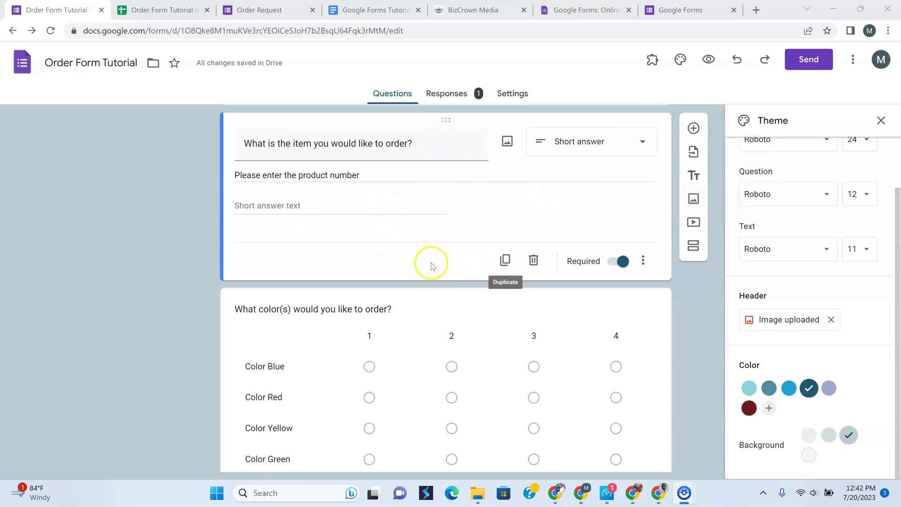
Upload the Change Facebook Page Name image from the computer as a form image item
left_click(693, 199)
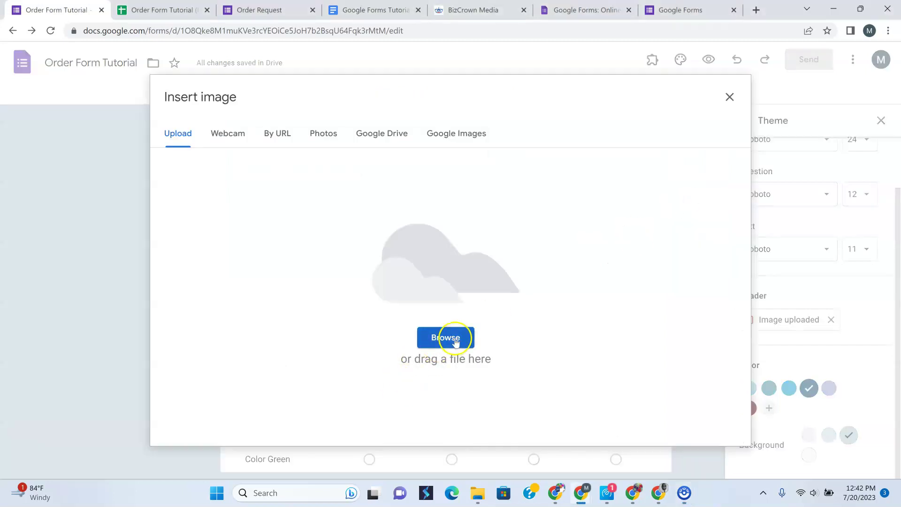
left_click_drag(705, 201, 434, 330)
left_click(434, 331)
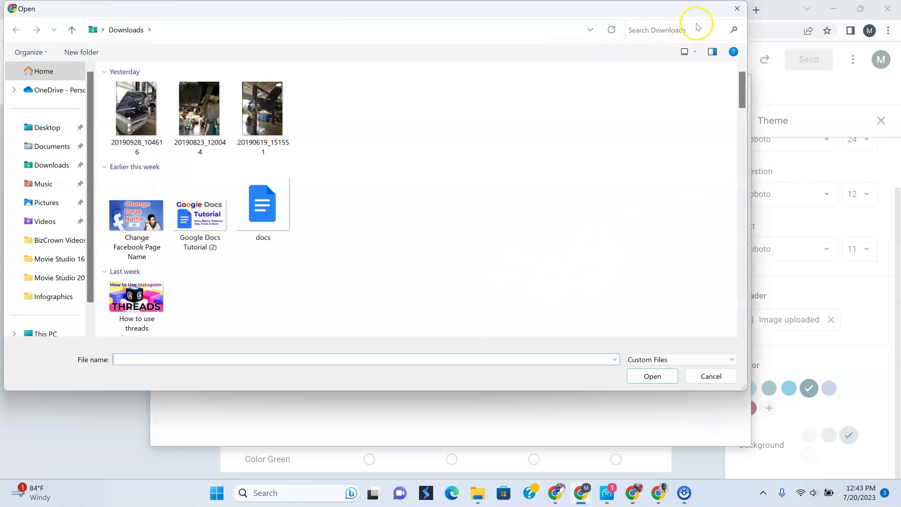
left_click(133, 228)
double_click(133, 228)
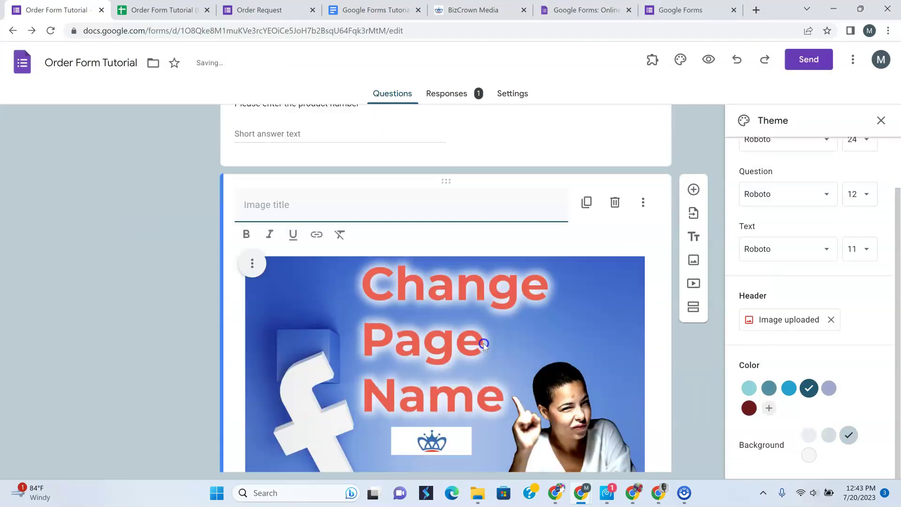
Resize the inserted image to nearly the full width of the card
left_click(531, 338)
left_click_drag(643, 163, 467, 237)
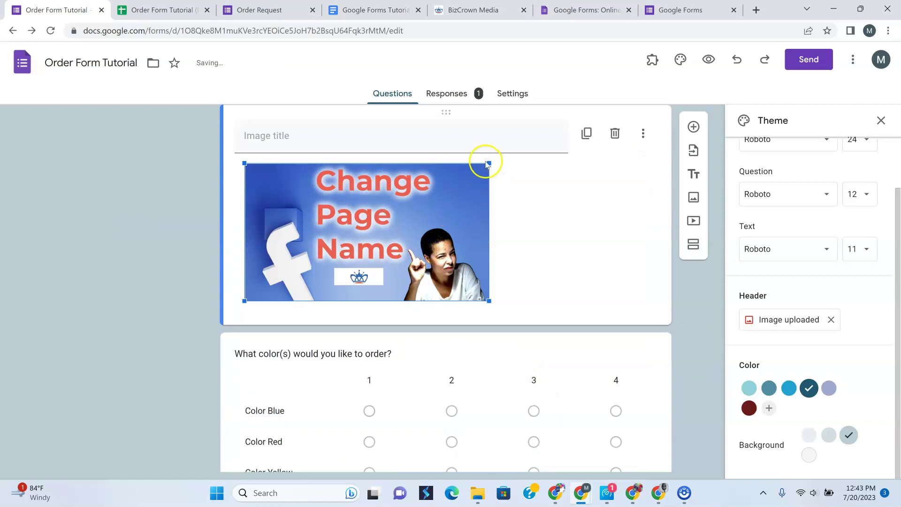
left_click_drag(490, 164, 579, 136)
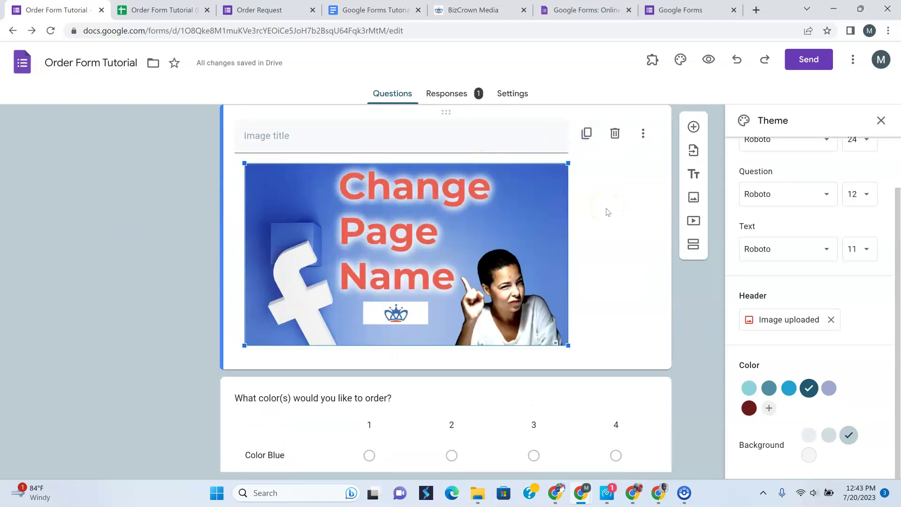
left_click(473, 272)
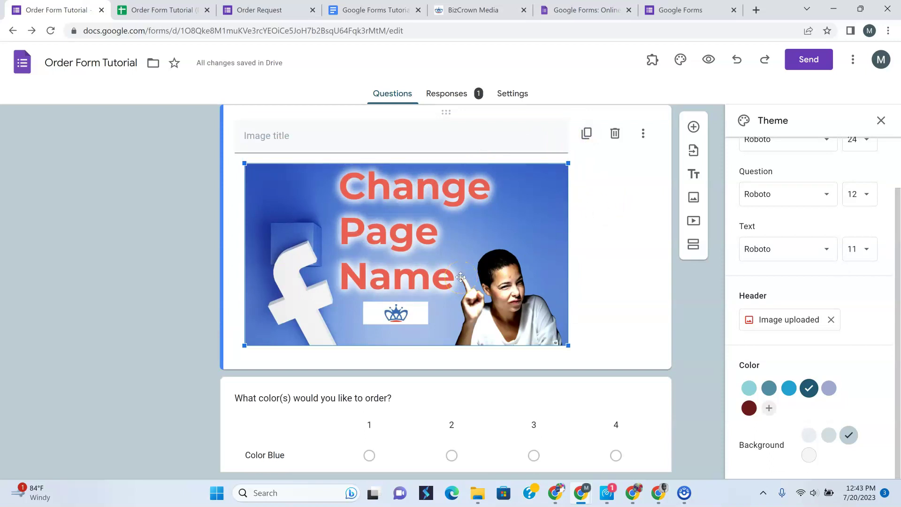